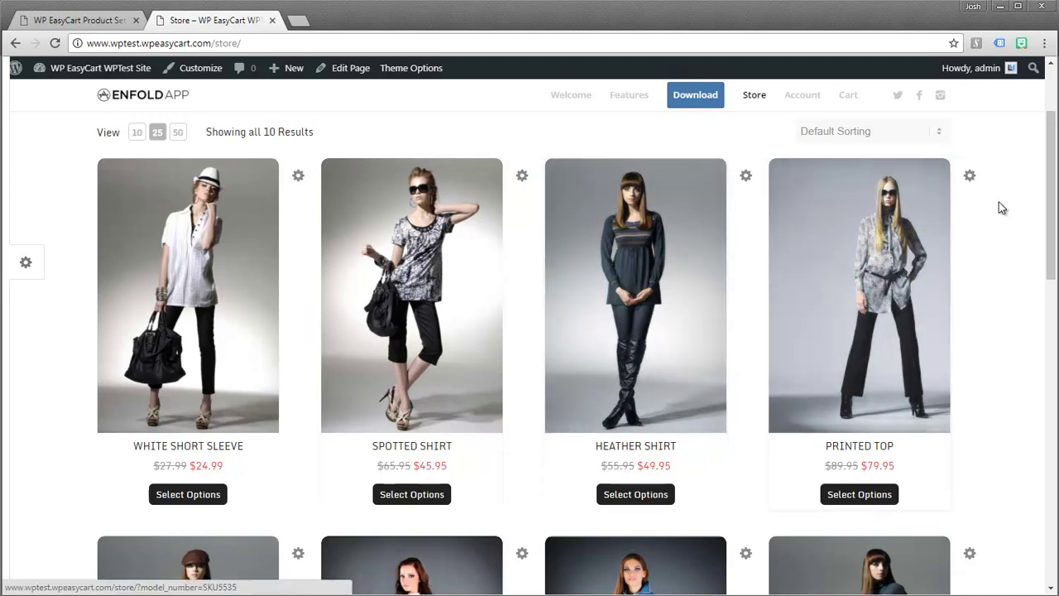
- Scroll through the ten sale-priced Store products down to Fall Coat and Professional Suit
{"action": "scroll", "coordinate": [1049, 198], "scroll_direction": "down", "scroll_amount": 3}
{"action": "scroll", "coordinate": [529, 352], "scroll_direction": "down", "scroll_amount": 4}
{"action": "scroll", "coordinate": [529, 353], "scroll_direction": "up", "scroll_amount": 6}
{"action": "scroll", "coordinate": [529, 331], "scroll_direction": "up", "scroll_amount": 2}
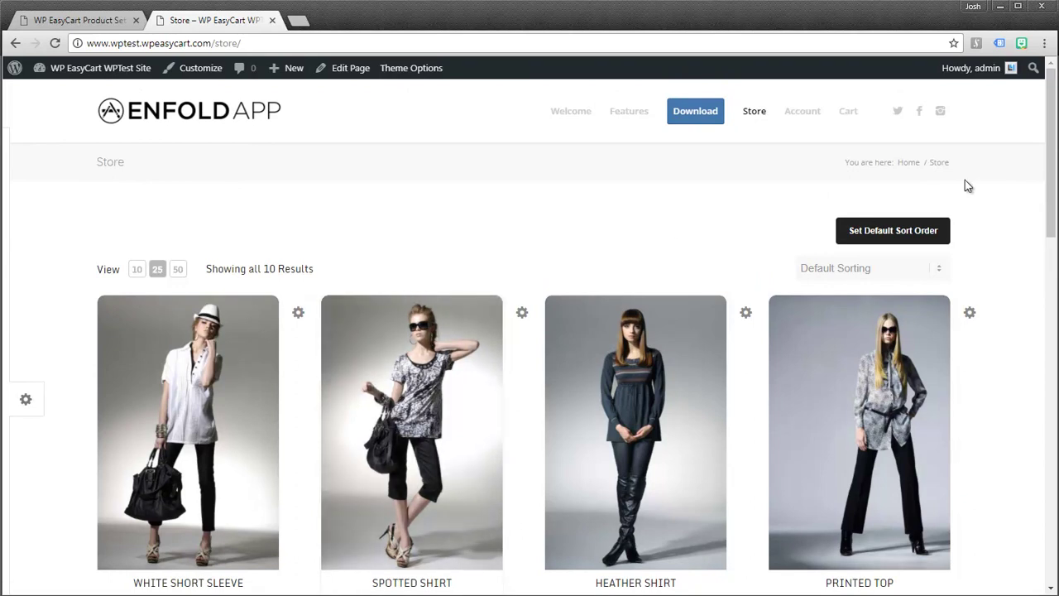
{"action": "scroll", "coordinate": [1049, 165], "scroll_direction": "down", "scroll_amount": 1}
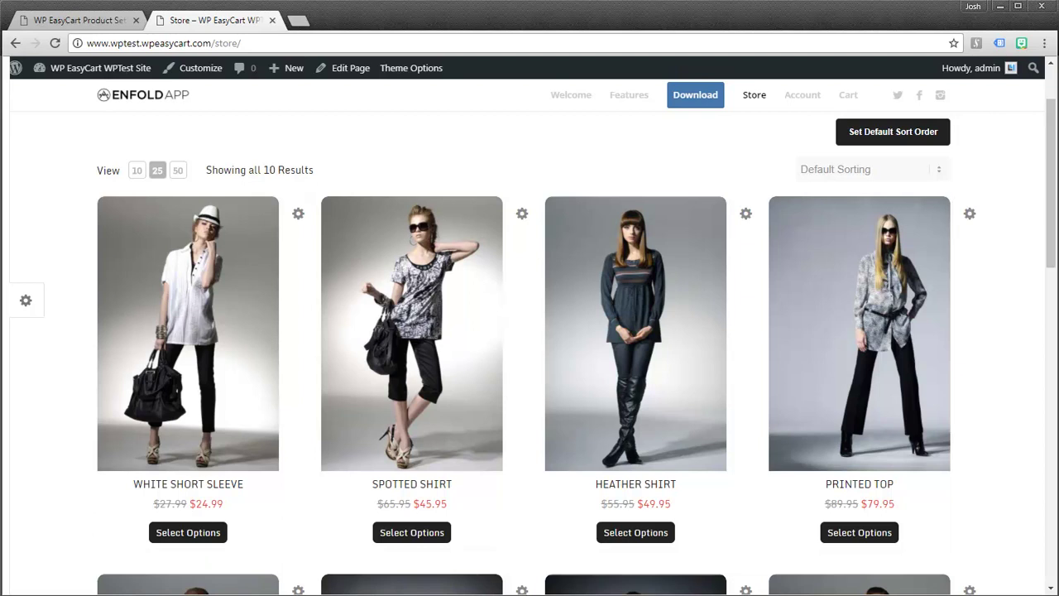
{"action": "left_click_drag", "start_coordinate": [1051, 178], "coordinate": [1050, 327]}
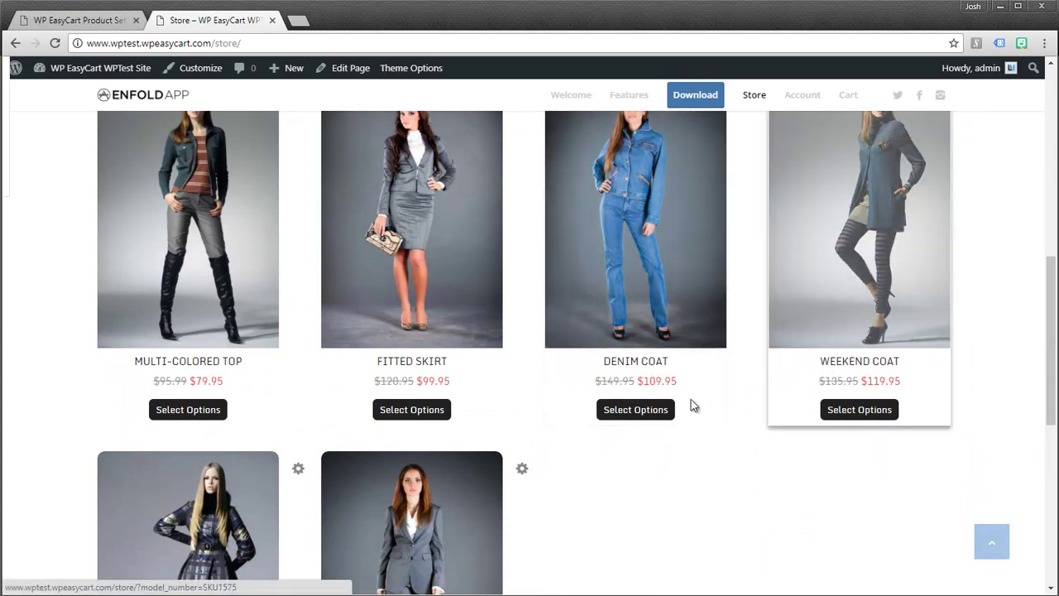
{"action": "scroll", "coordinate": [687, 439], "scroll_direction": "down", "scroll_amount": 3}
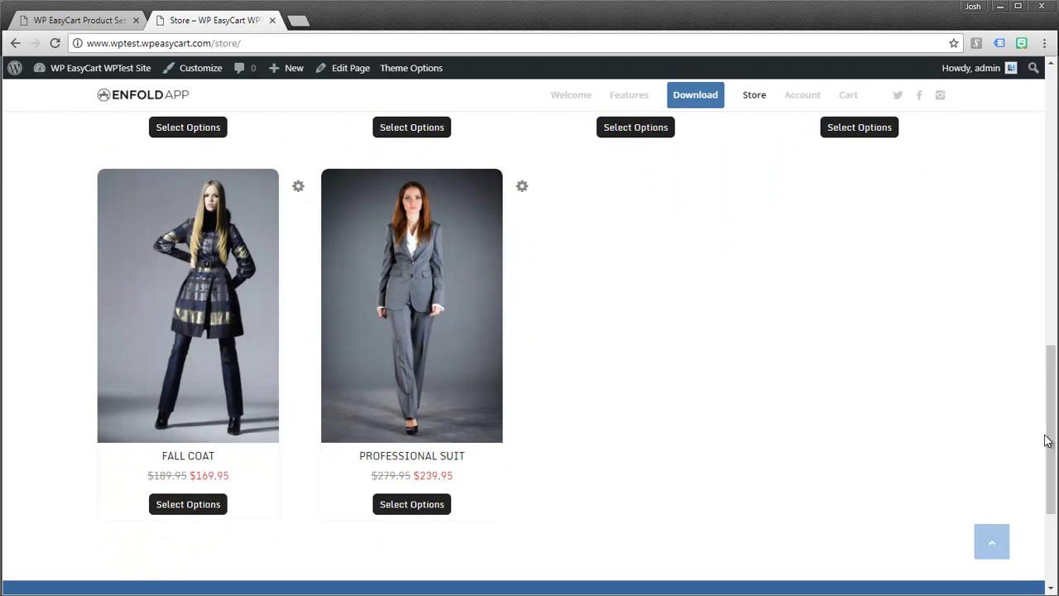
{"action": "left_click_drag", "start_coordinate": [1052, 446], "coordinate": [1053, 154]}
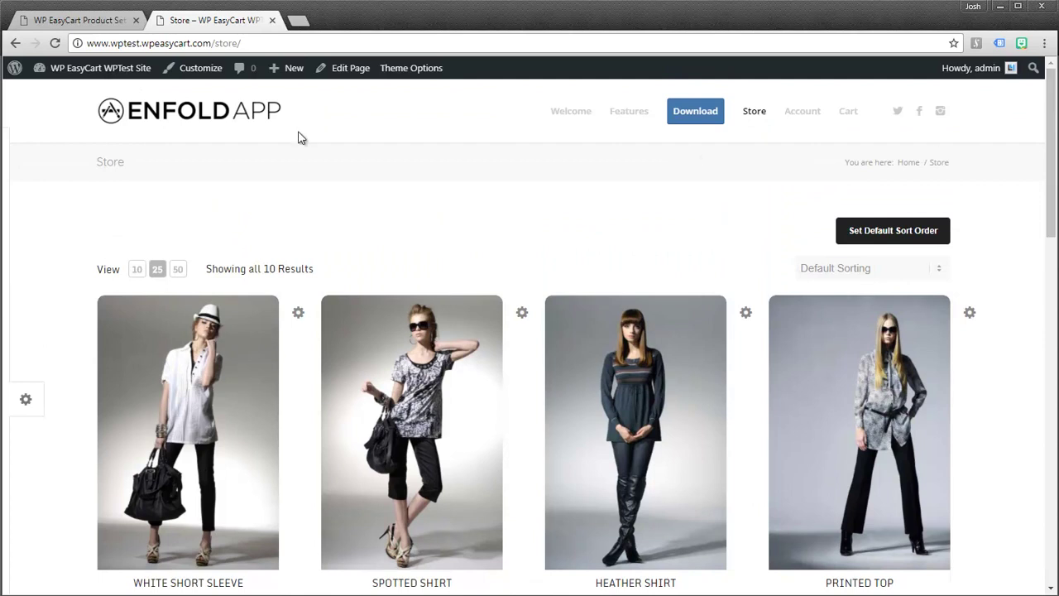
- In Product Settings, remove Default Sorting from the sort choices, then go to Products > Categories
{"action": "left_click", "coordinate": [77, 25]}
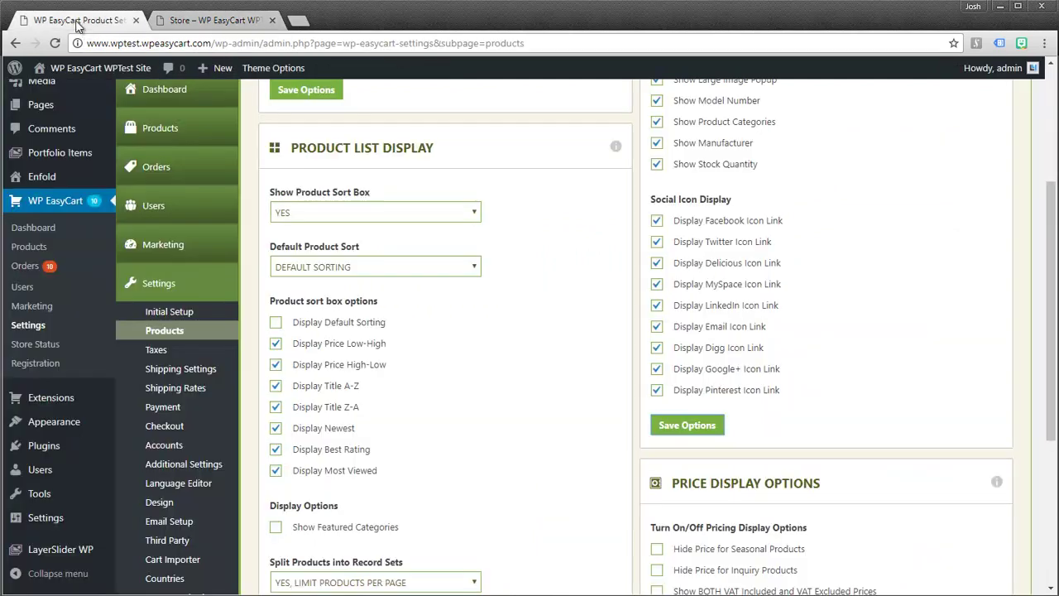
{"action": "left_click", "coordinate": [279, 330]}
{"action": "scroll", "coordinate": [283, 330], "scroll_direction": "up", "scroll_amount": 3}
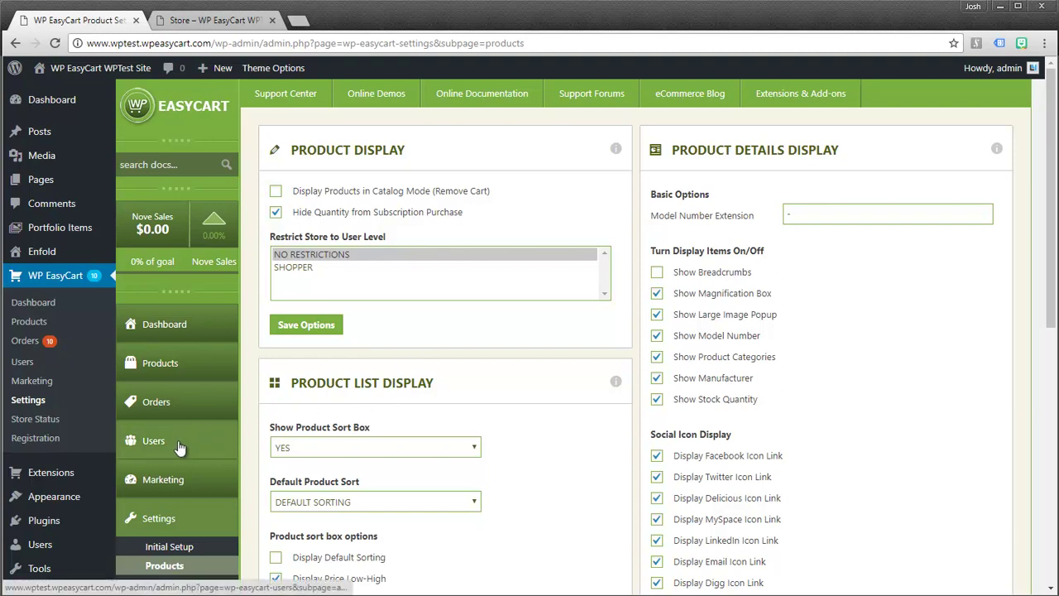
{"action": "left_click", "coordinate": [151, 370]}
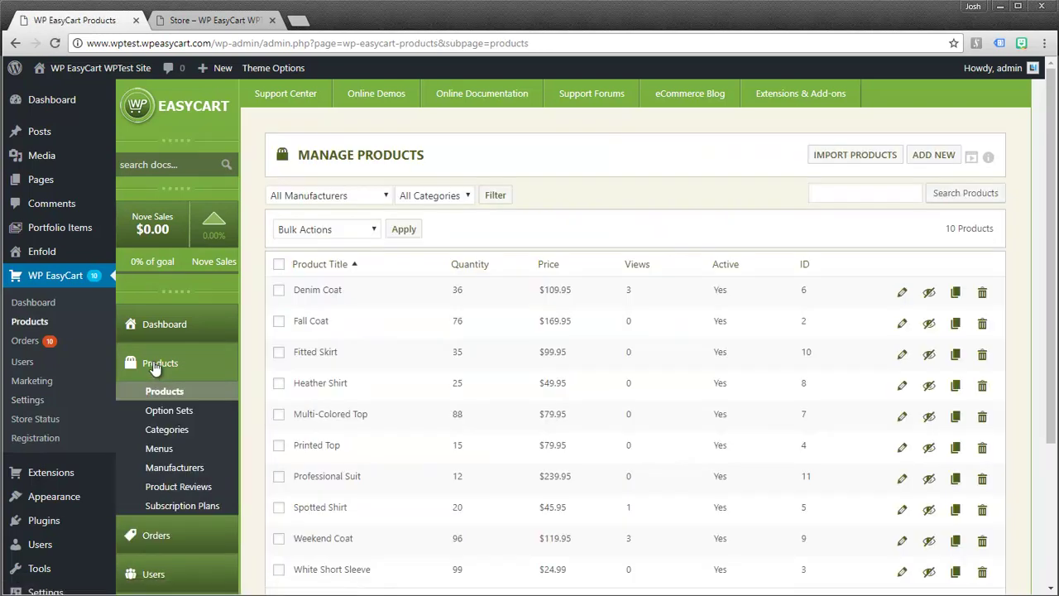
{"action": "left_click", "coordinate": [160, 432]}
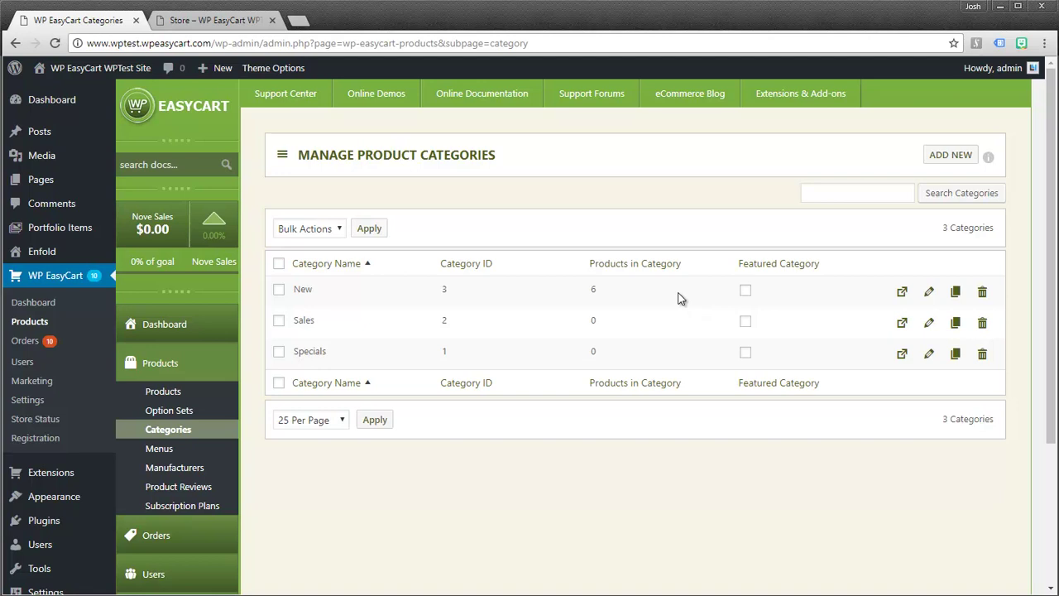
- Add and save a new product category named 'Winter Sale Items'
{"action": "left_click", "coordinate": [960, 156]}
{"action": "left_click", "coordinate": [429, 215]}
{"action": "type", "text": "Winter Sale"}
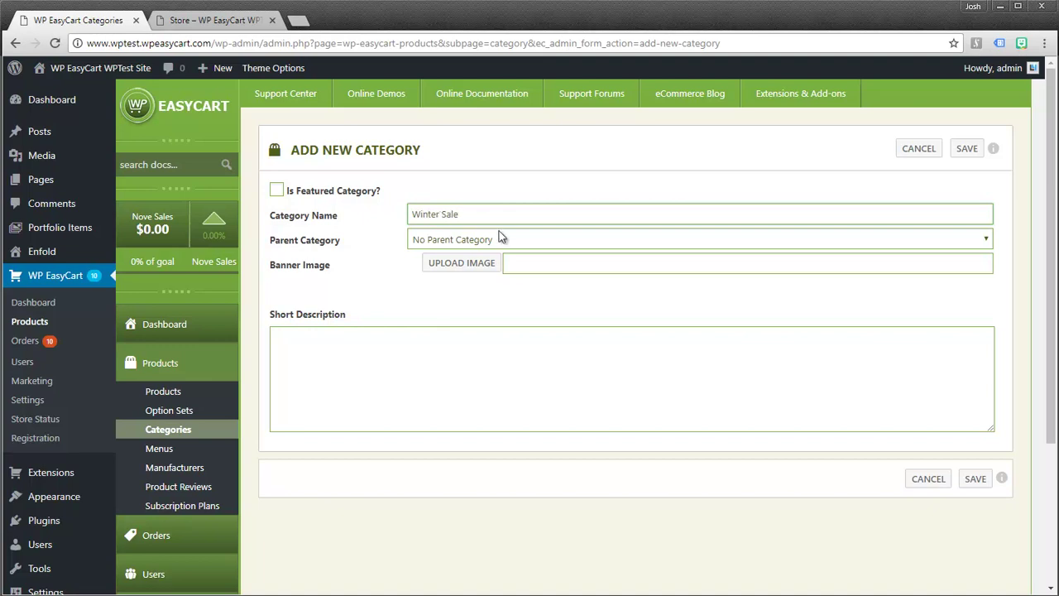
{"action": "type", "text": " Items"}
{"action": "left_click", "coordinate": [965, 152]}
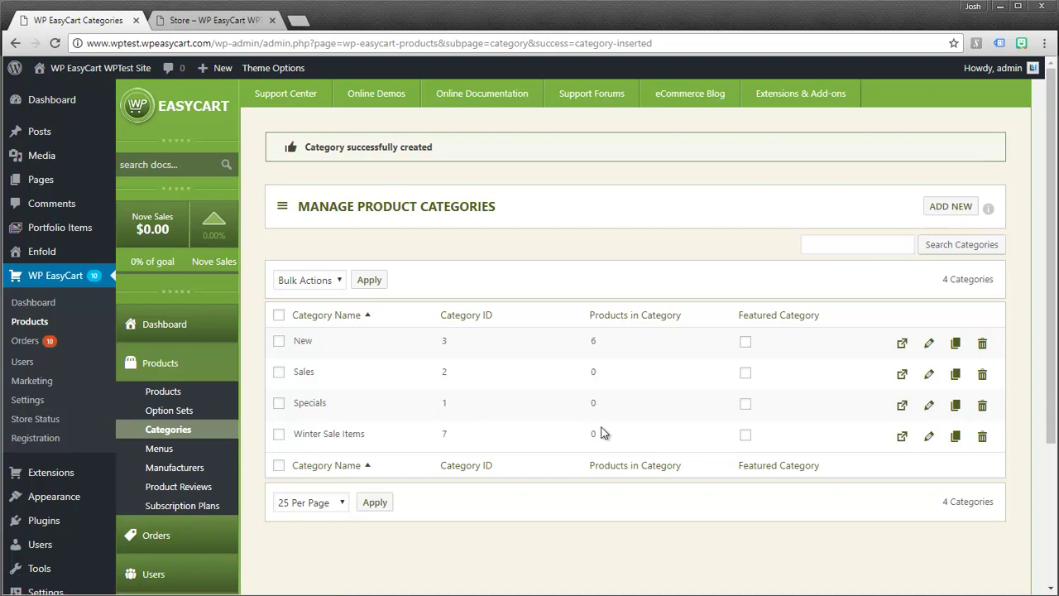
- Bulk-add Denim Coat, Fall Coat and Weekend Coat to Winter Sale Items with Add to Category
{"action": "left_click", "coordinate": [903, 439]}
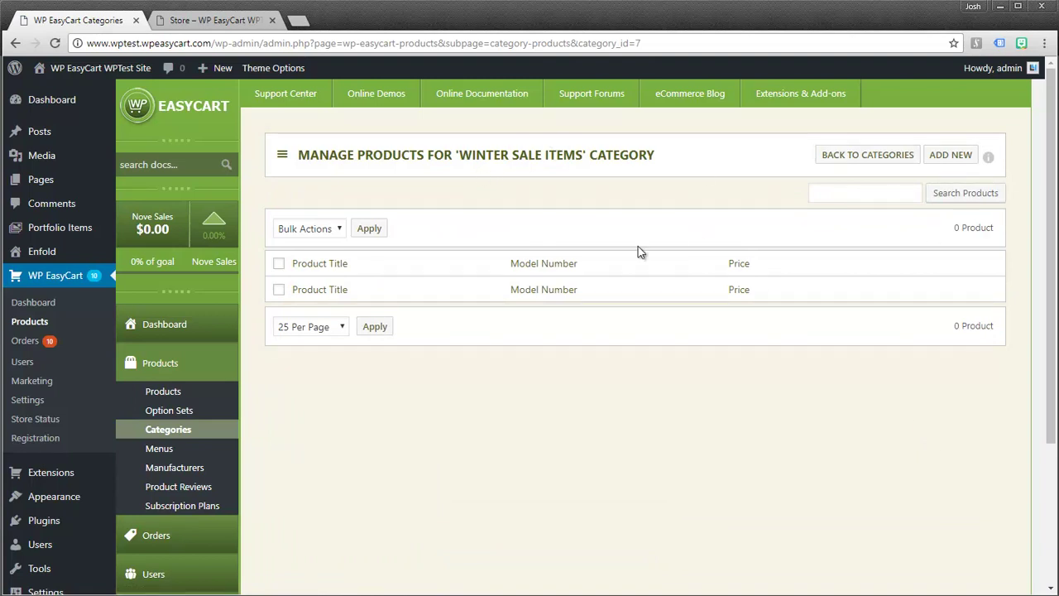
{"action": "left_click", "coordinate": [953, 161]}
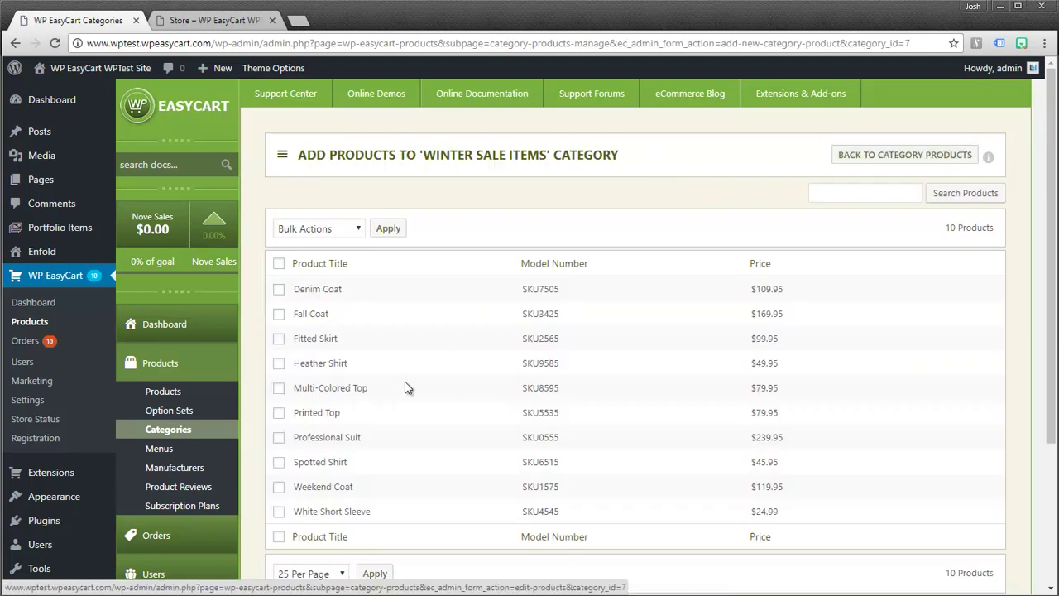
{"action": "left_click", "coordinate": [278, 289]}
{"action": "left_click", "coordinate": [279, 314]}
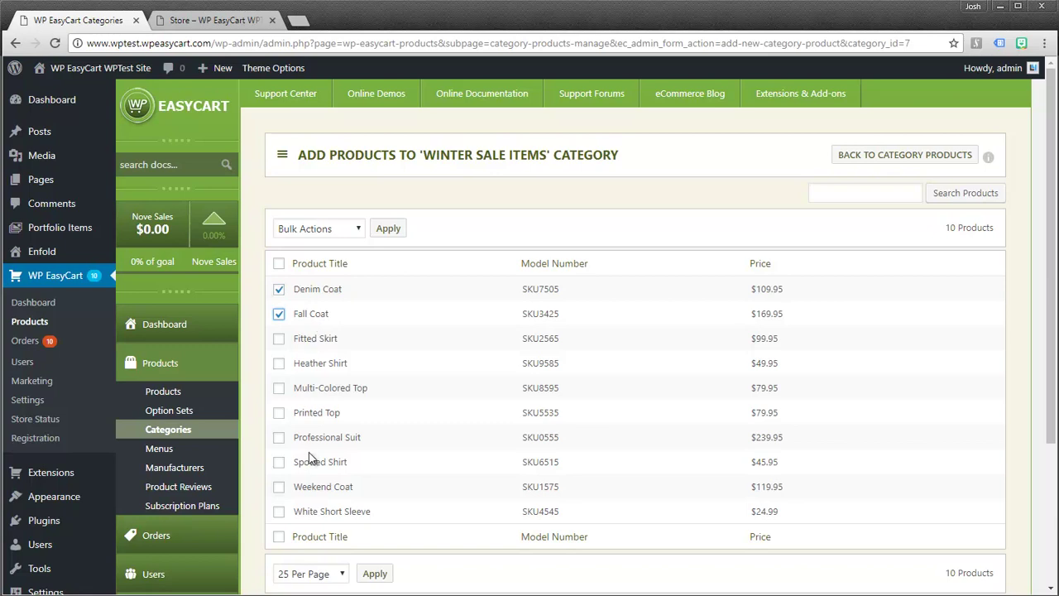
{"action": "left_click", "coordinate": [279, 486]}
{"action": "left_click", "coordinate": [353, 237]}
{"action": "left_click", "coordinate": [339, 260]}
{"action": "left_click", "coordinate": [387, 233]}
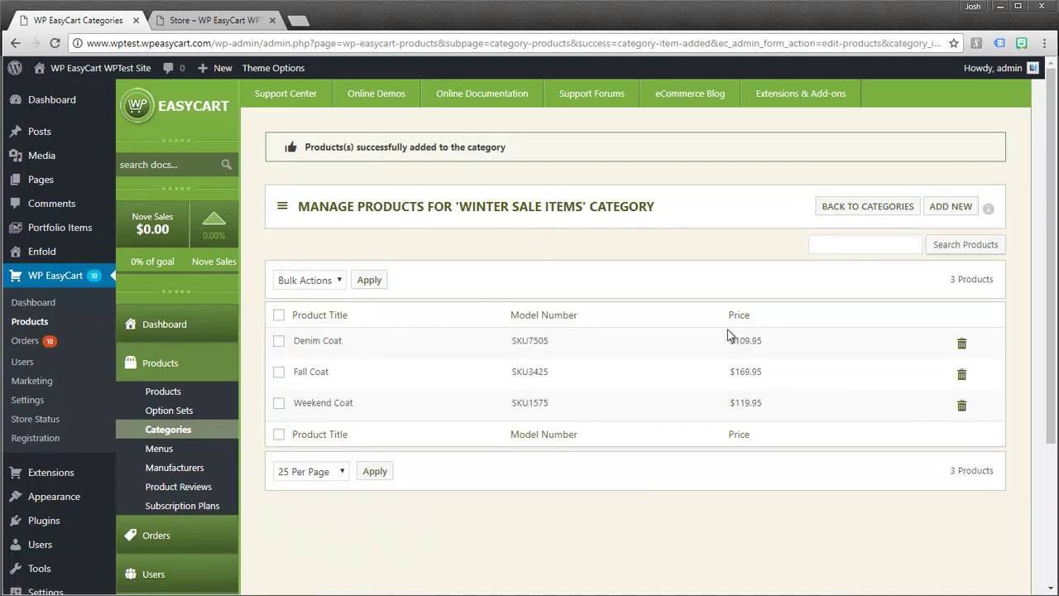
{"action": "left_click", "coordinate": [887, 213]}
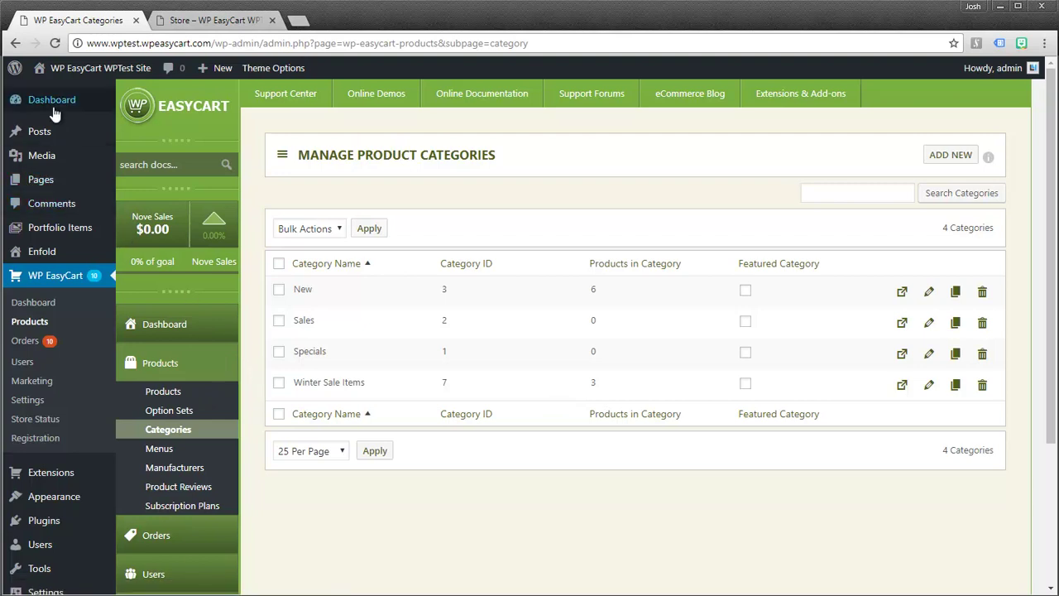
- Create a new page titled 'Winter Sale Items' and place the cursor in its body
{"action": "mouse_move", "coordinate": [39, 185]}
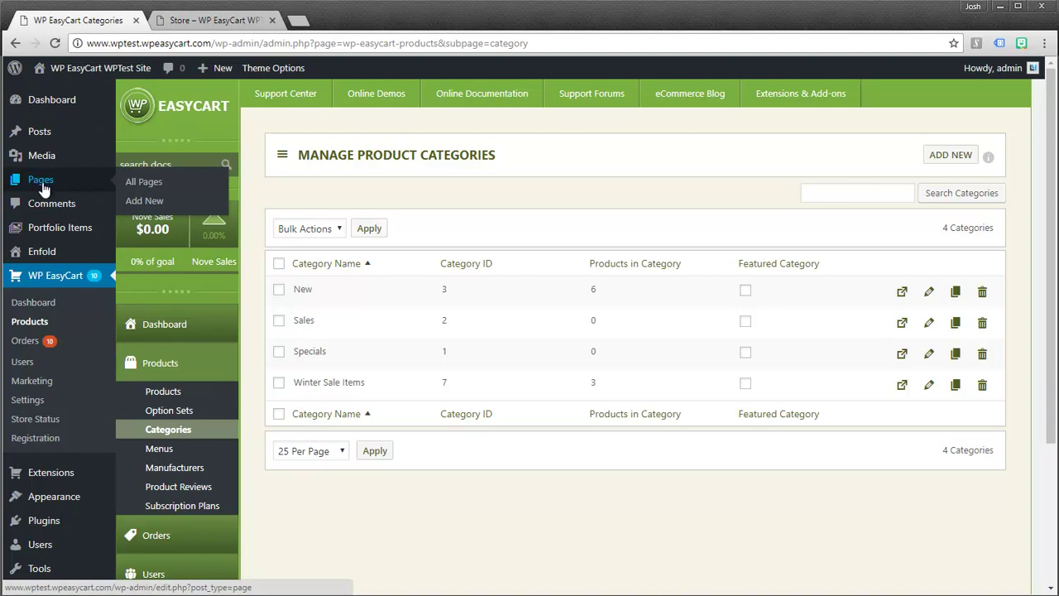
{"action": "left_click", "coordinate": [42, 181]}
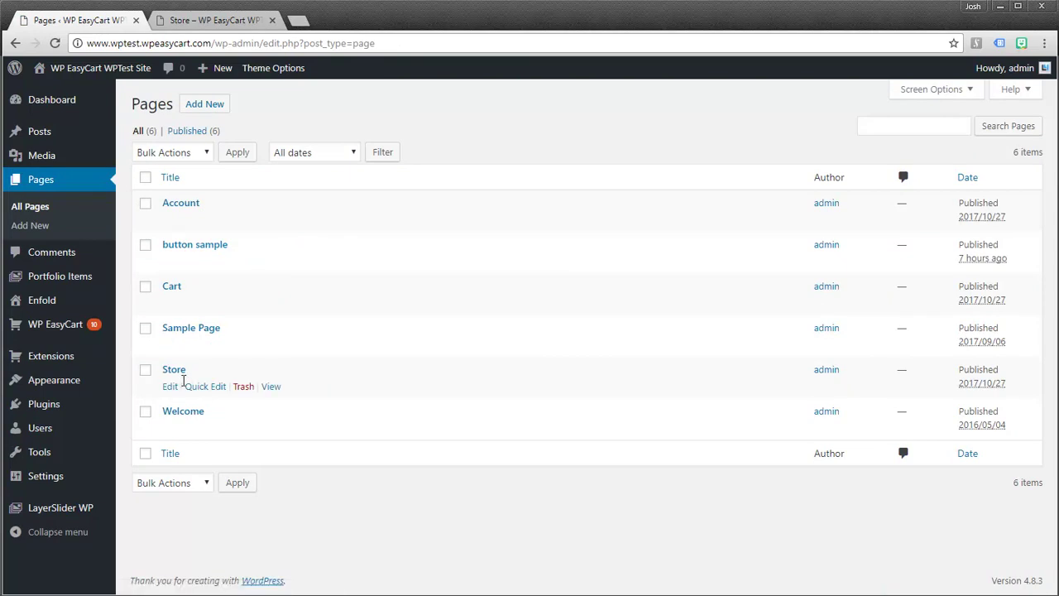
{"action": "left_click", "coordinate": [213, 110]}
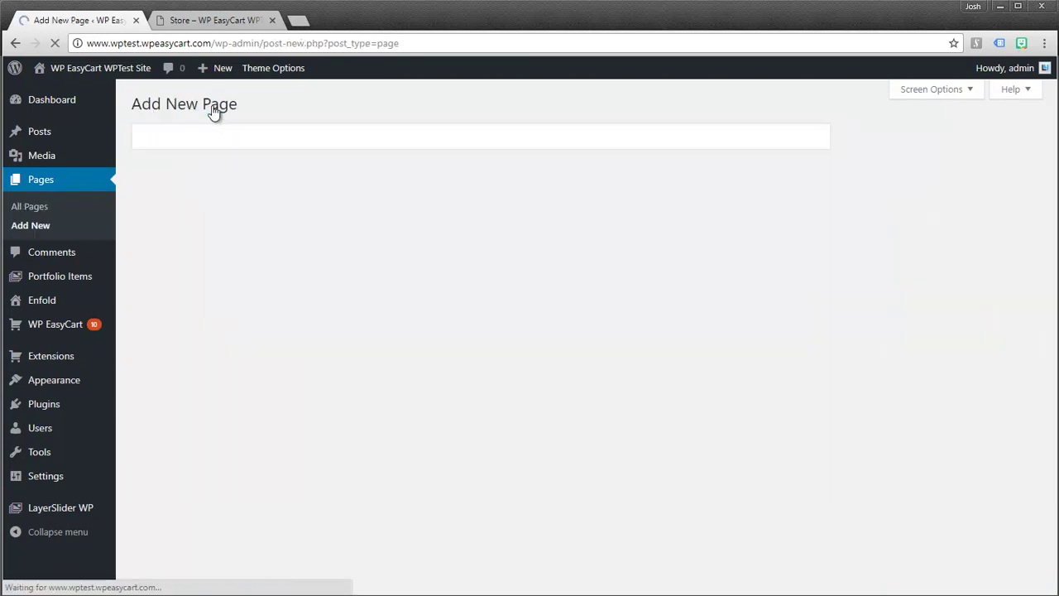
{"action": "type", "text": "Winter Sale Items"}
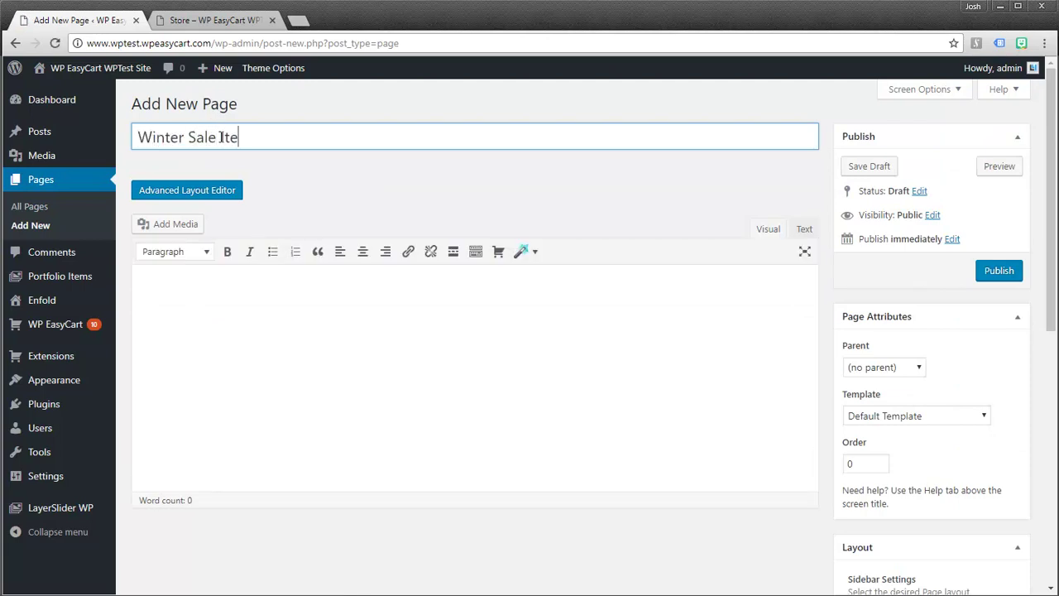
{"action": "left_click", "coordinate": [251, 303]}
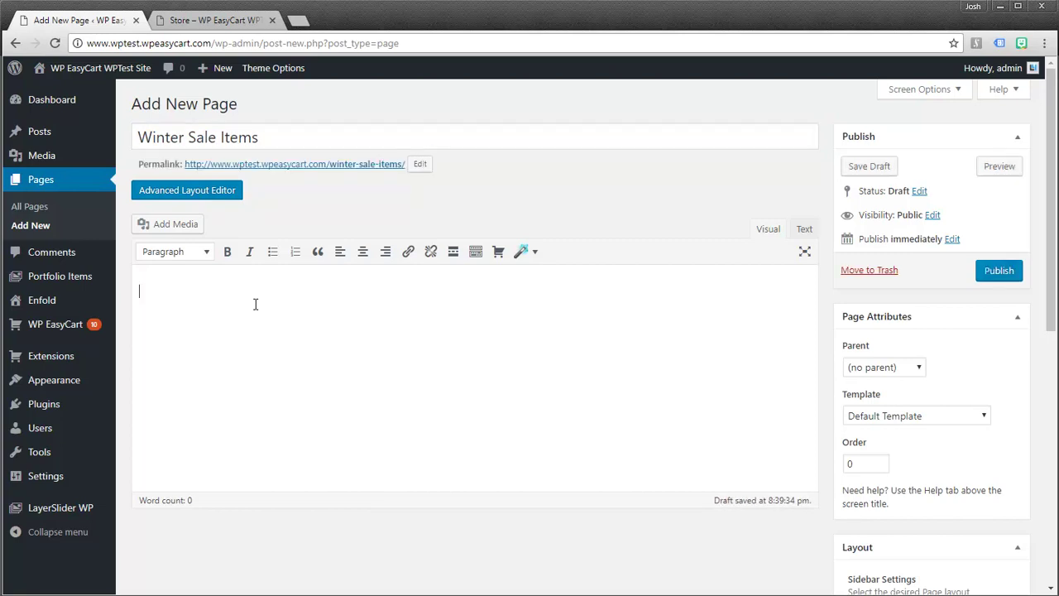
- Insert the Winter Sale Items product-category shortcode [ec_store groupid="7"] into the page body
{"action": "left_click", "coordinate": [499, 253]}
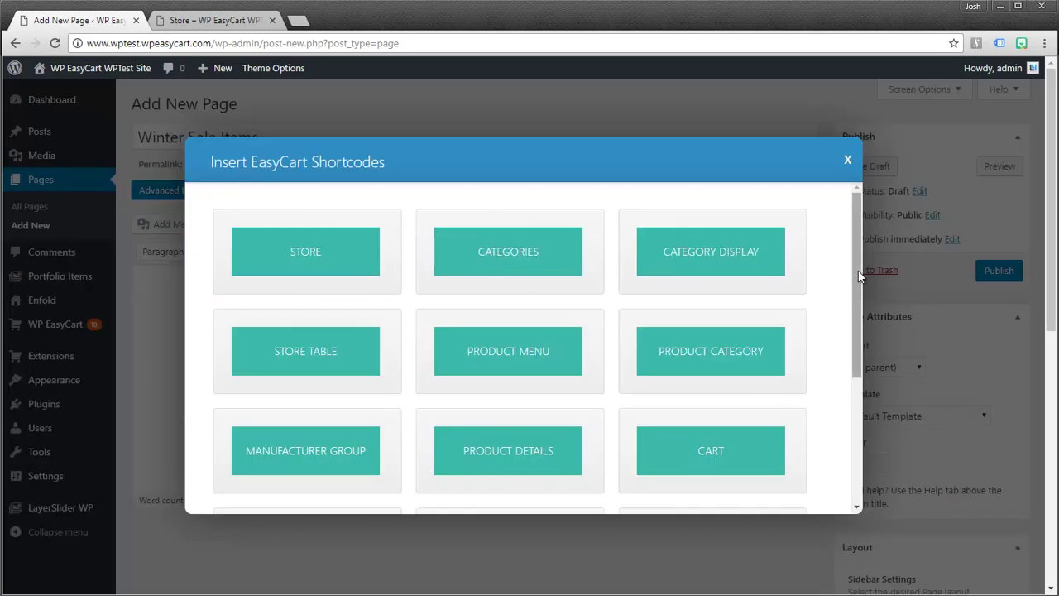
{"action": "scroll", "coordinate": [852, 312], "scroll_direction": "down", "scroll_amount": 3}
{"action": "left_click_drag", "start_coordinate": [852, 339], "coordinate": [868, 237]}
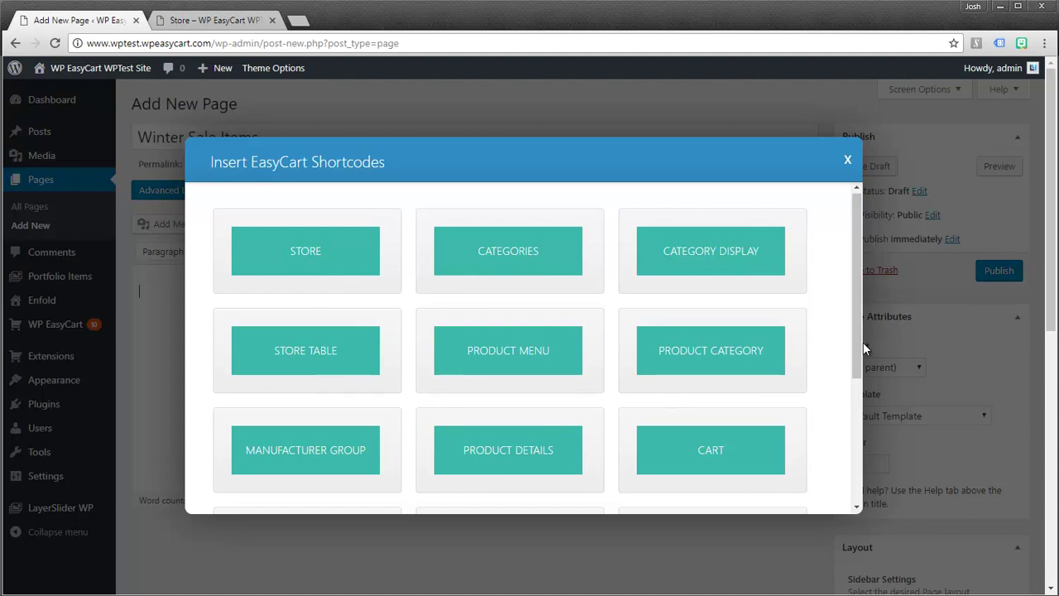
{"action": "mouse_move", "coordinate": [858, 331]}
{"action": "left_mouse_down"}
{"action": "mouse_move", "coordinate": [858, 430]}
{"action": "mouse_move", "coordinate": [856, 332]}
{"action": "left_mouse_up"}
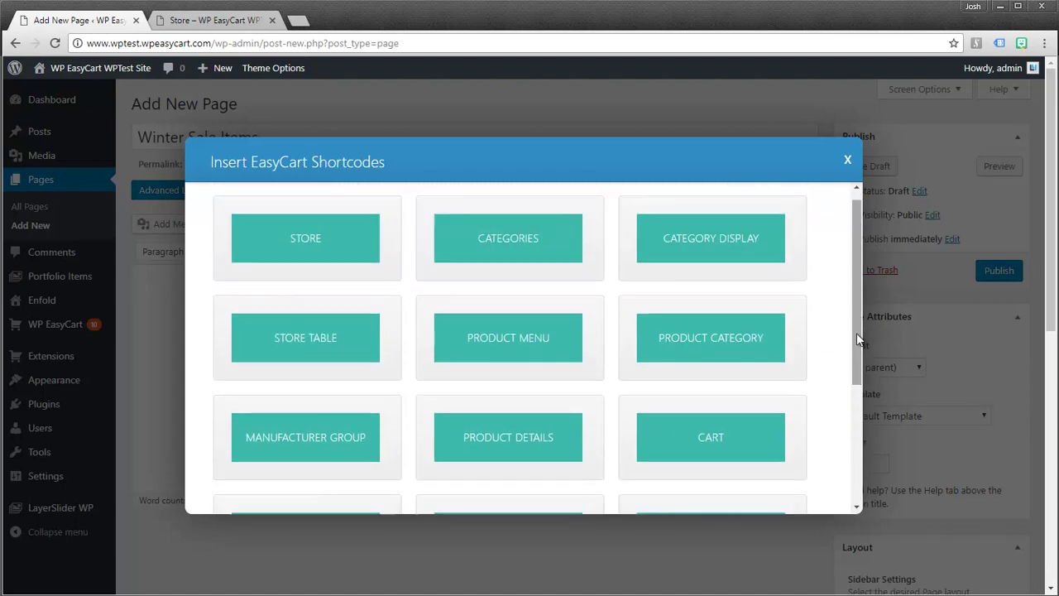
{"action": "left_click", "coordinate": [709, 344]}
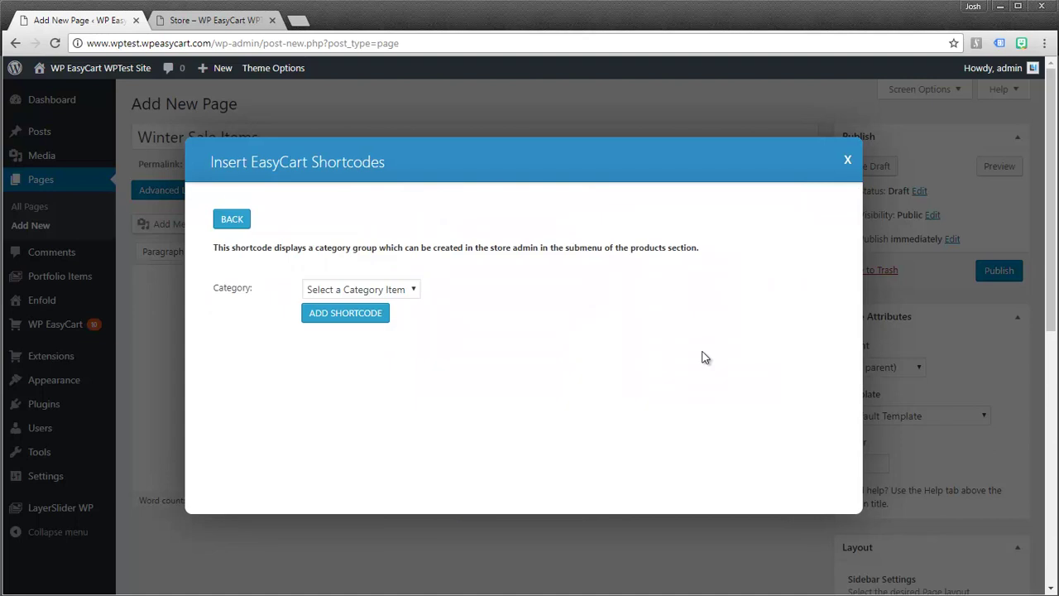
{"action": "left_click", "coordinate": [412, 292]}
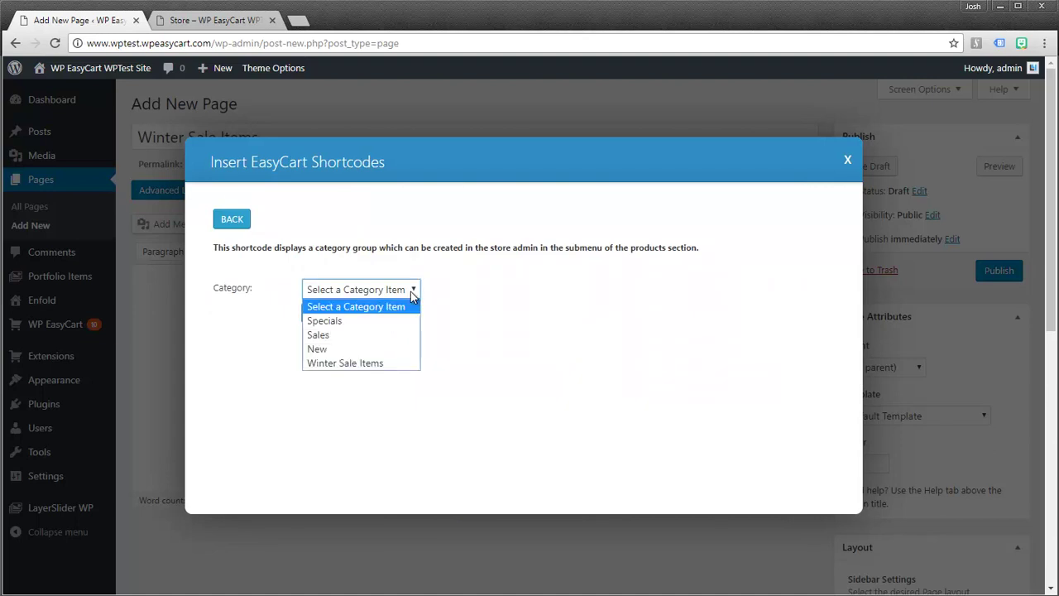
{"action": "left_click", "coordinate": [373, 364]}
{"action": "left_click", "coordinate": [350, 316]}
- Set the page's Sidebar Settings to No Sidebar and return to the top of the editor
{"action": "left_click_drag", "start_coordinate": [273, 295], "coordinate": [124, 288]}
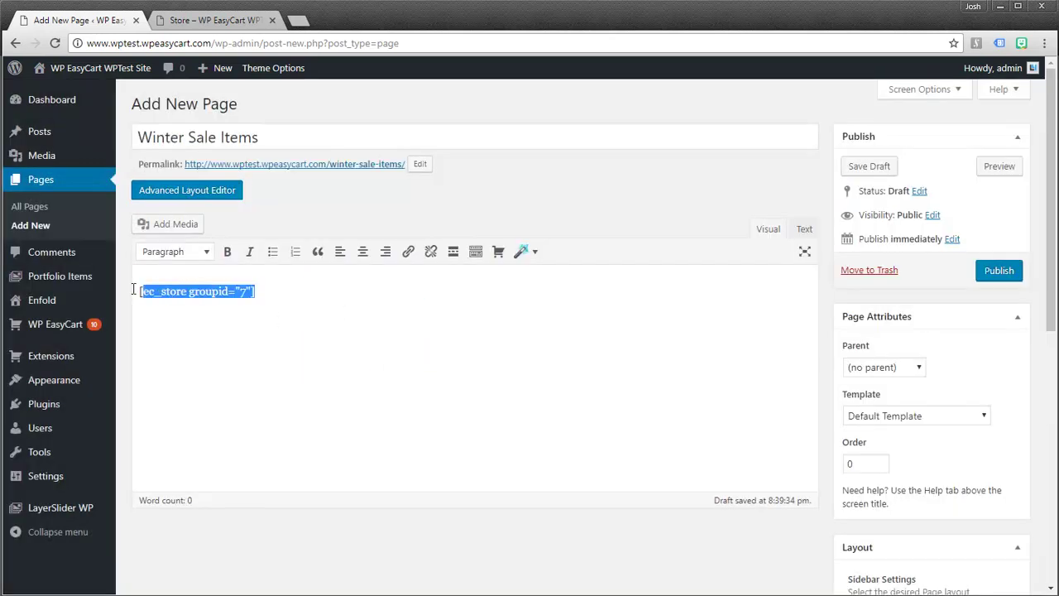
{"action": "left_click", "coordinate": [237, 329]}
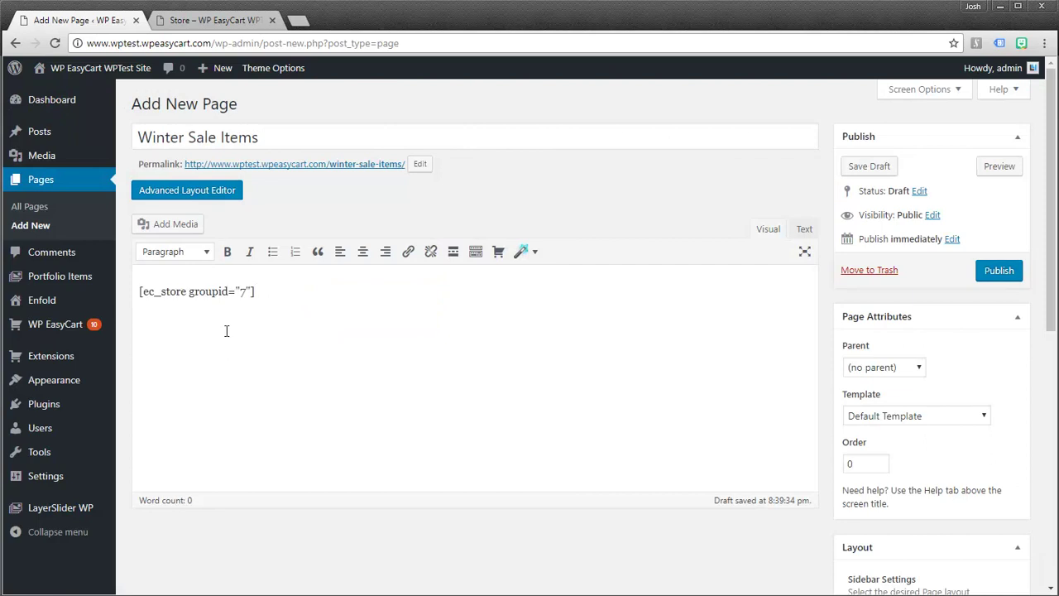
{"action": "scroll", "coordinate": [930, 466], "scroll_direction": "down", "scroll_amount": 2}
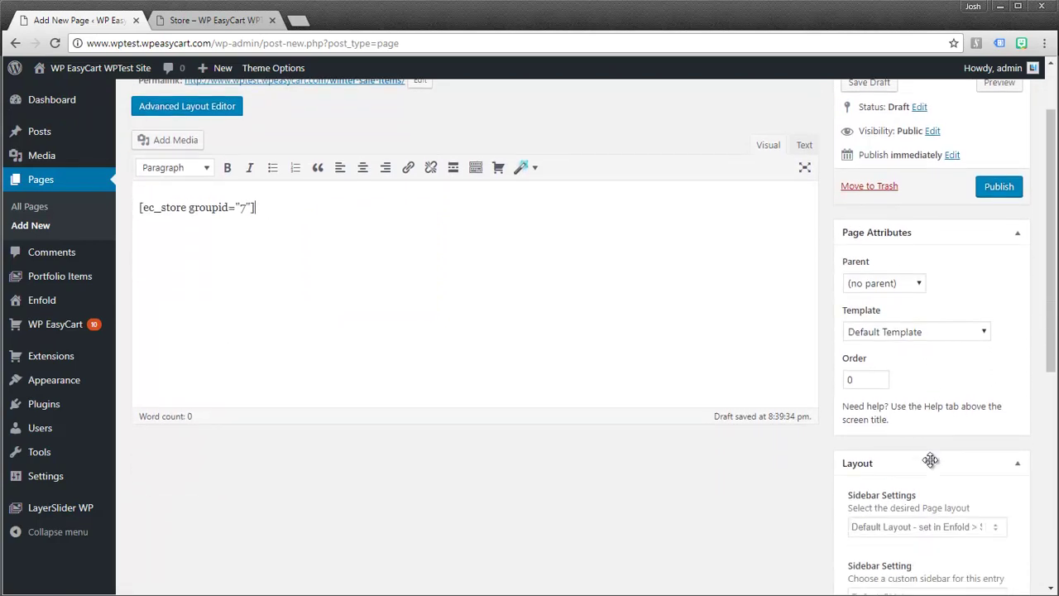
{"action": "left_click", "coordinate": [882, 487]}
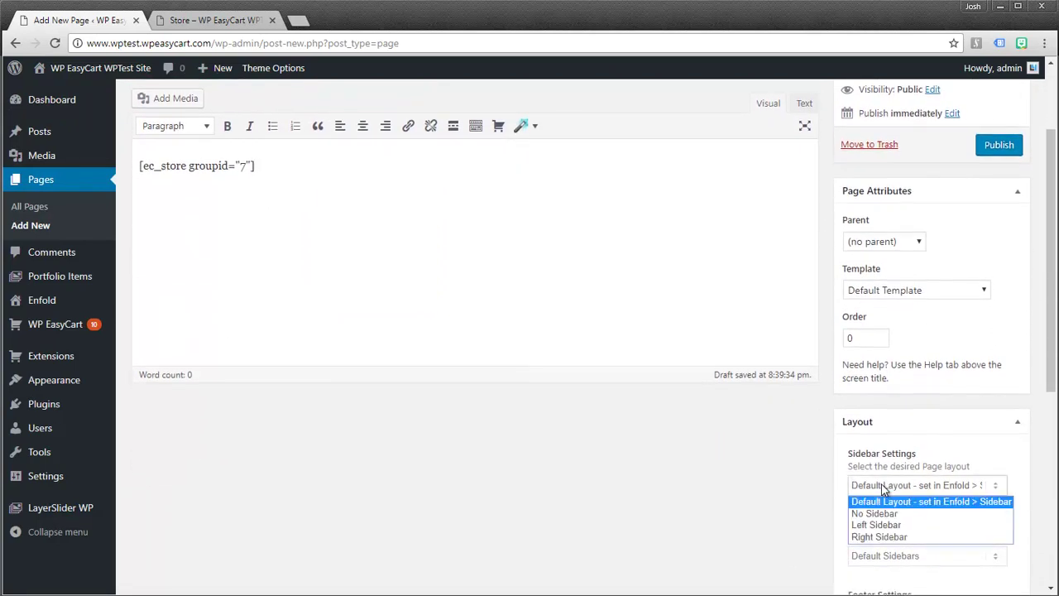
{"action": "left_click", "coordinate": [877, 514]}
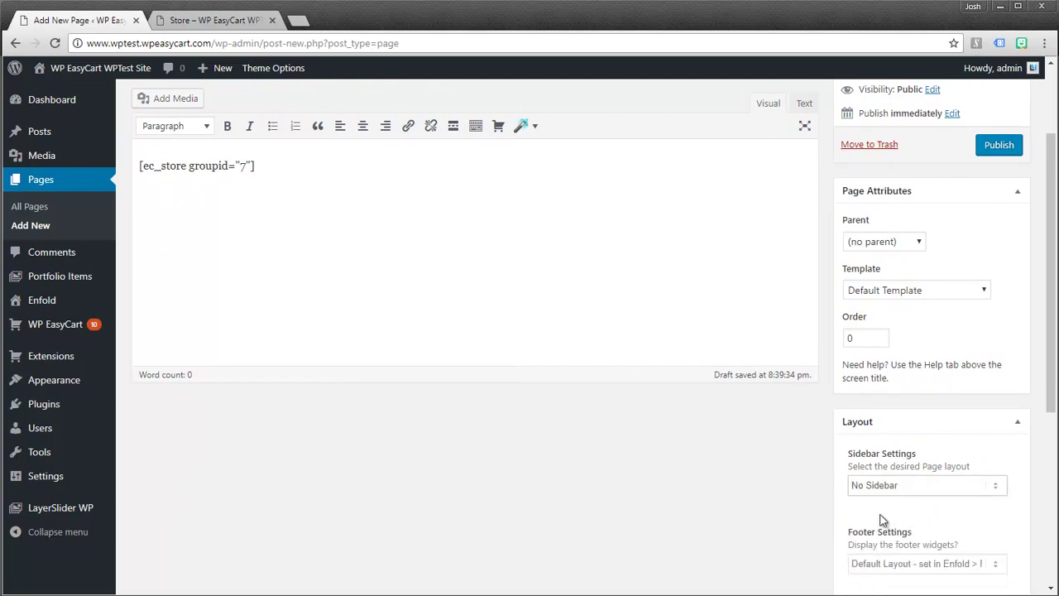
{"action": "left_click_drag", "start_coordinate": [1053, 419], "coordinate": [857, 442]}
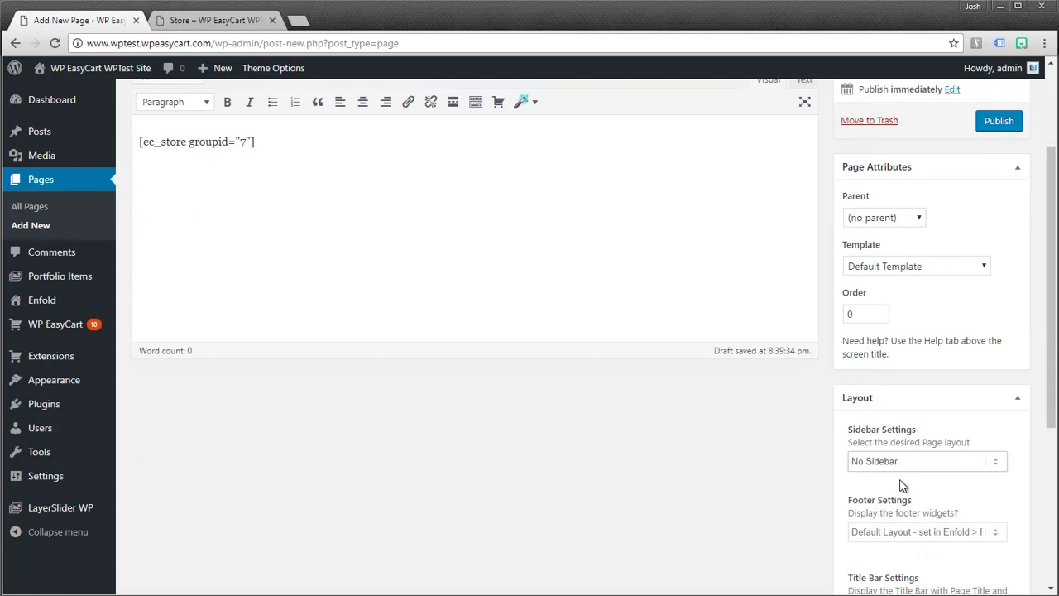
{"action": "left_click_drag", "start_coordinate": [1053, 411], "coordinate": [1052, 333]}
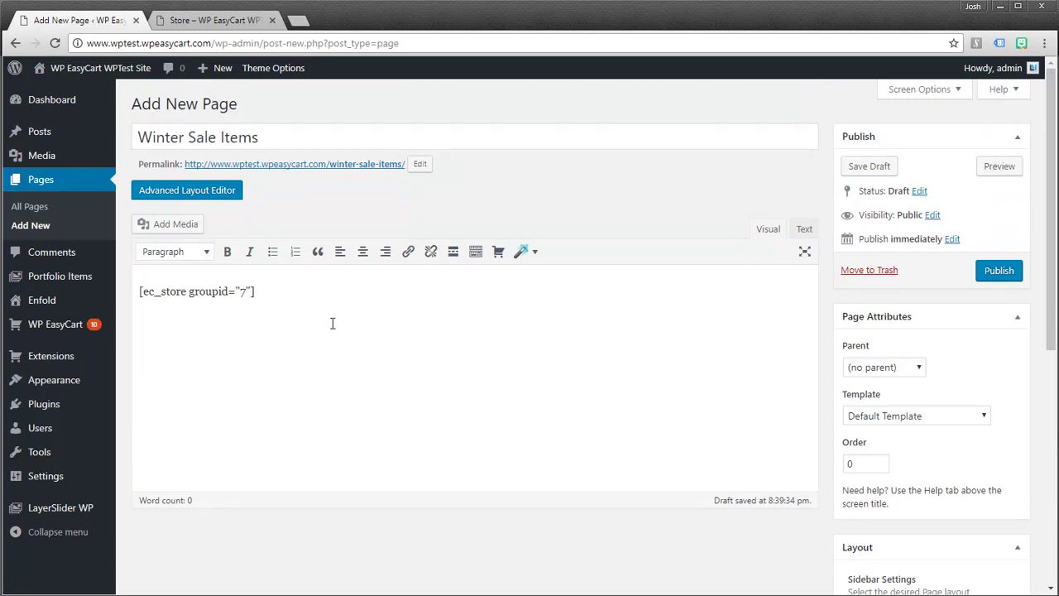
- Publish the page and view its live permalink showing Denim, Weekend and Fall Coat
{"action": "left_click", "coordinate": [998, 271]}
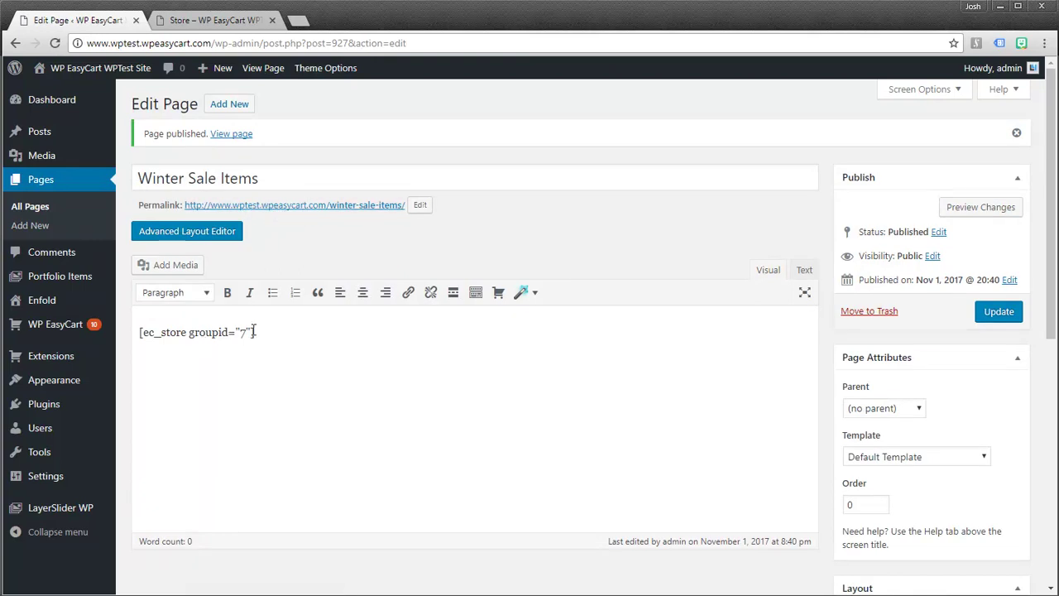
{"action": "middle_click", "coordinate": [343, 213]}
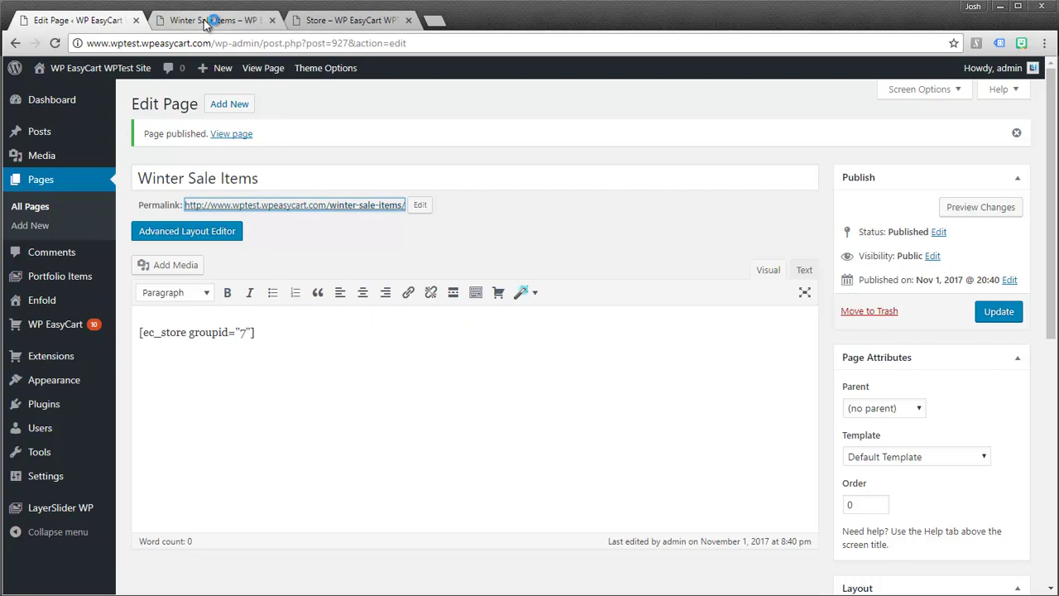
{"action": "left_click", "coordinate": [207, 21]}
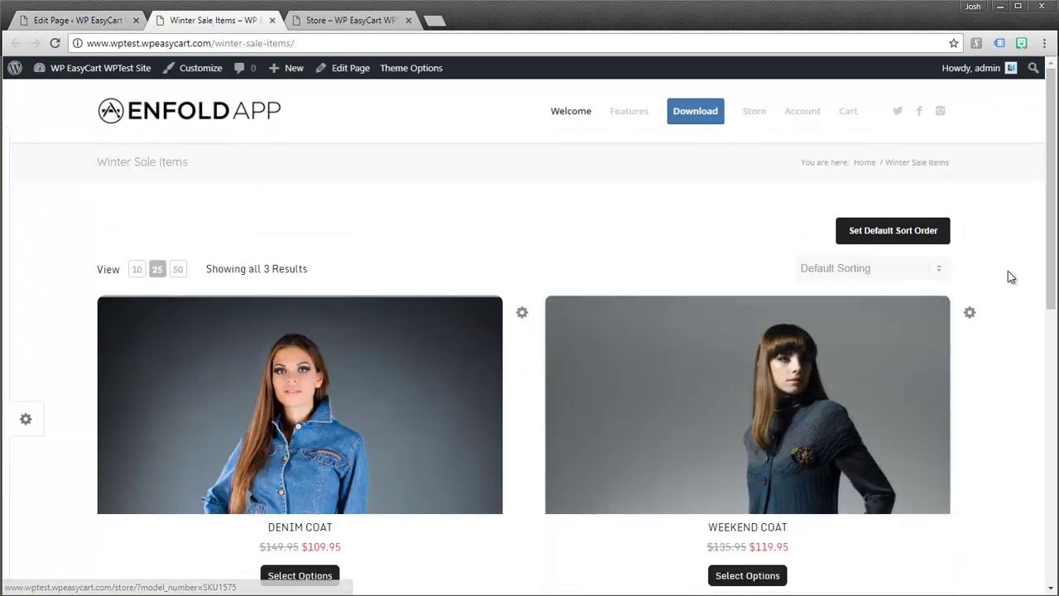
{"action": "mouse_move", "coordinate": [1051, 244]}
{"action": "left_mouse_down"}
{"action": "mouse_move", "coordinate": [1036, 392]}
{"action": "mouse_move", "coordinate": [1049, 223]}
{"action": "left_mouse_up"}
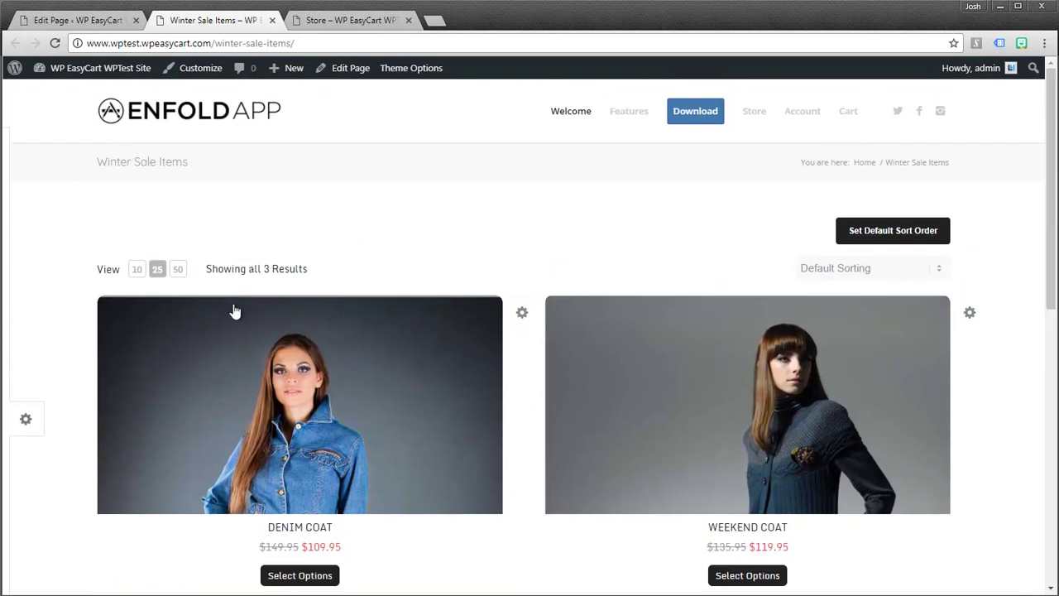
- Set the product display to 3 Columns, Dynamic Image Height Yes and Quick View On, then save
{"action": "left_click", "coordinate": [30, 419]}
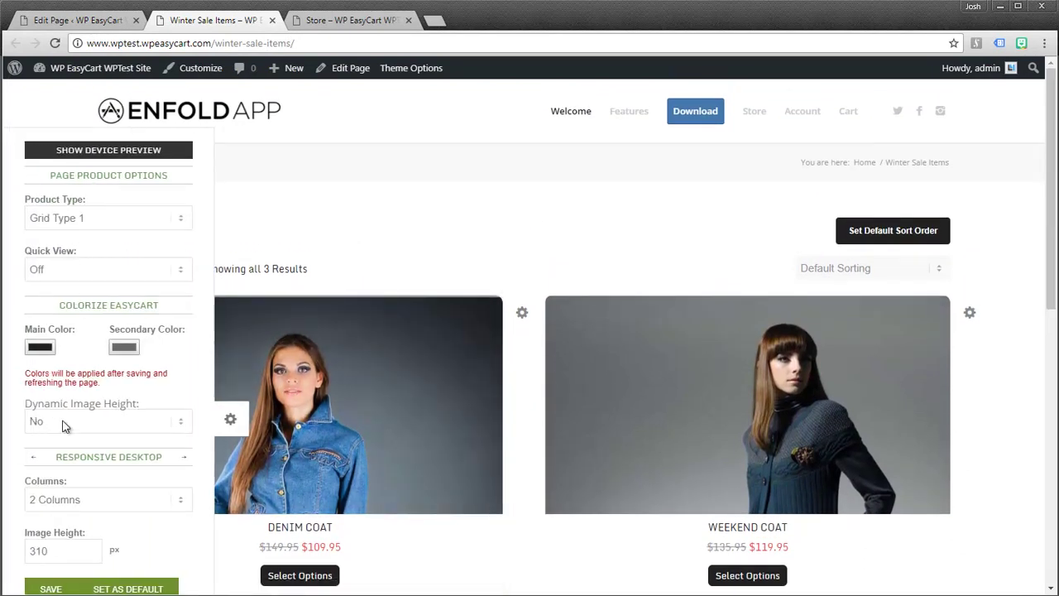
{"action": "left_click", "coordinate": [54, 503]}
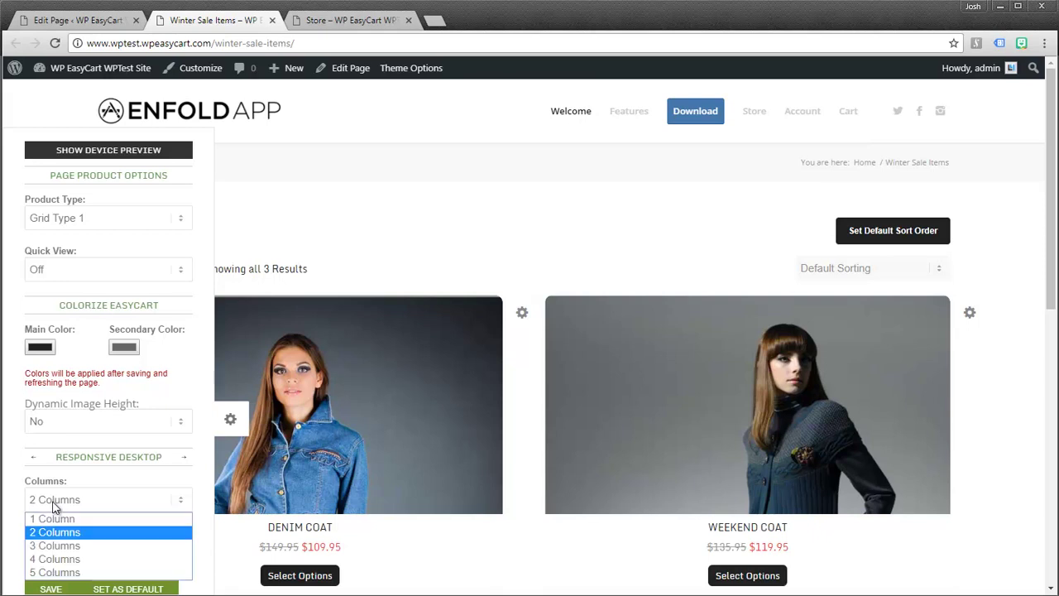
{"action": "left_click", "coordinate": [52, 549]}
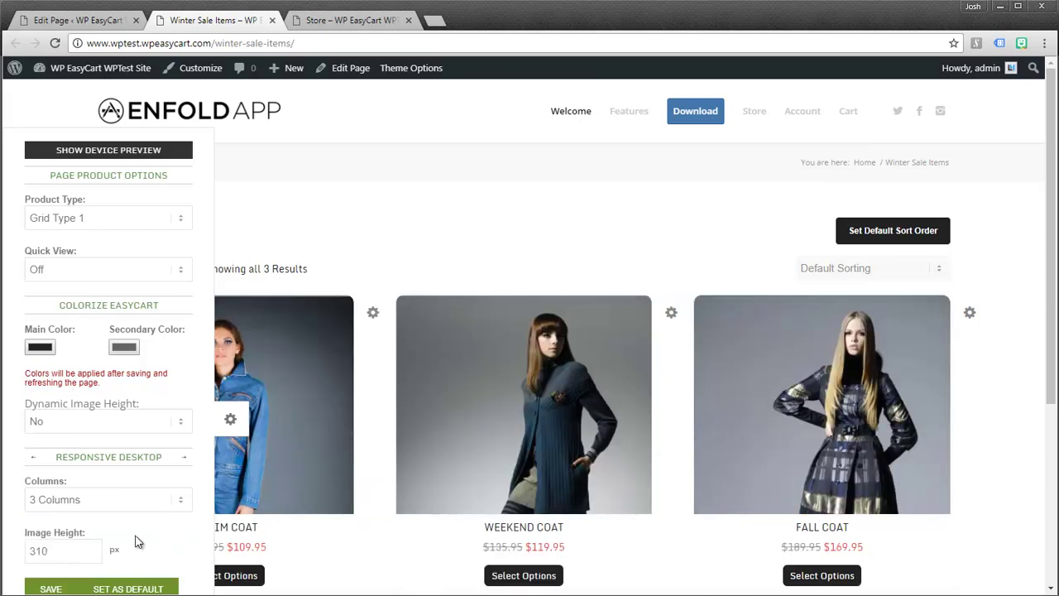
{"action": "left_click", "coordinate": [182, 429]}
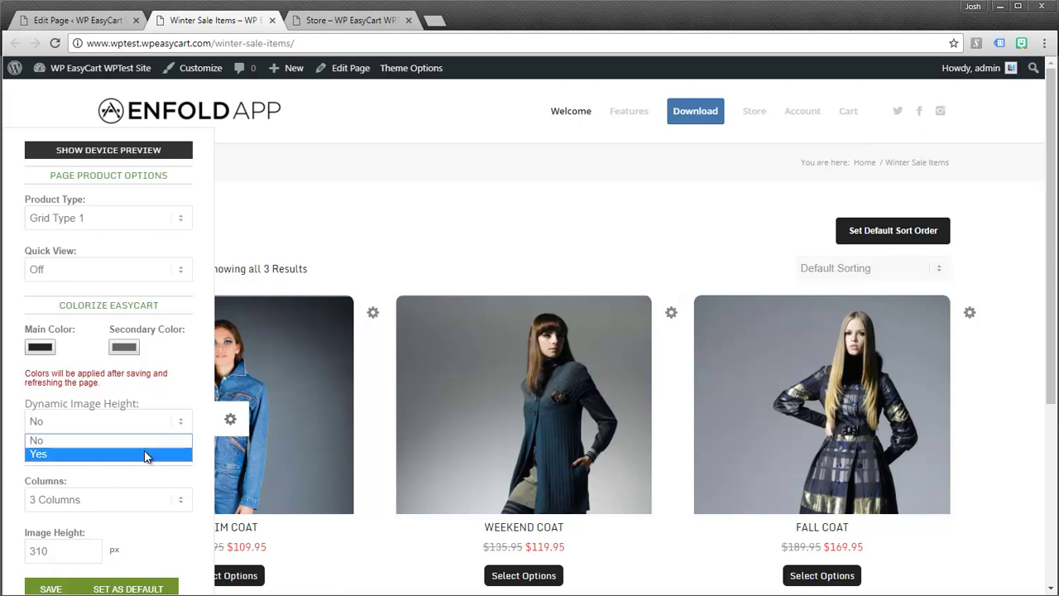
{"action": "left_click", "coordinate": [145, 451]}
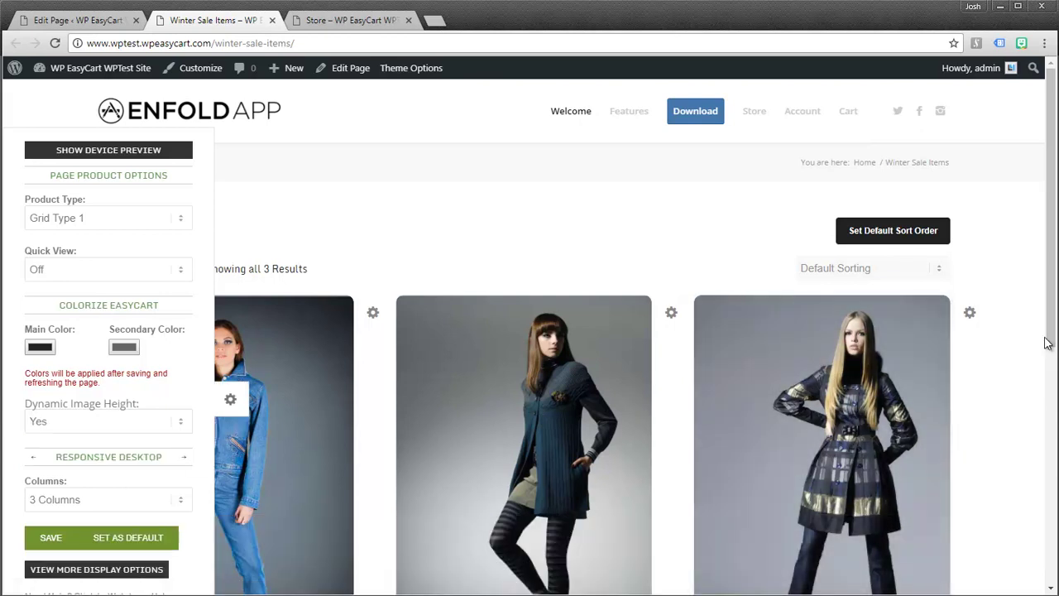
{"action": "left_click_drag", "start_coordinate": [1051, 335], "coordinate": [1053, 358]}
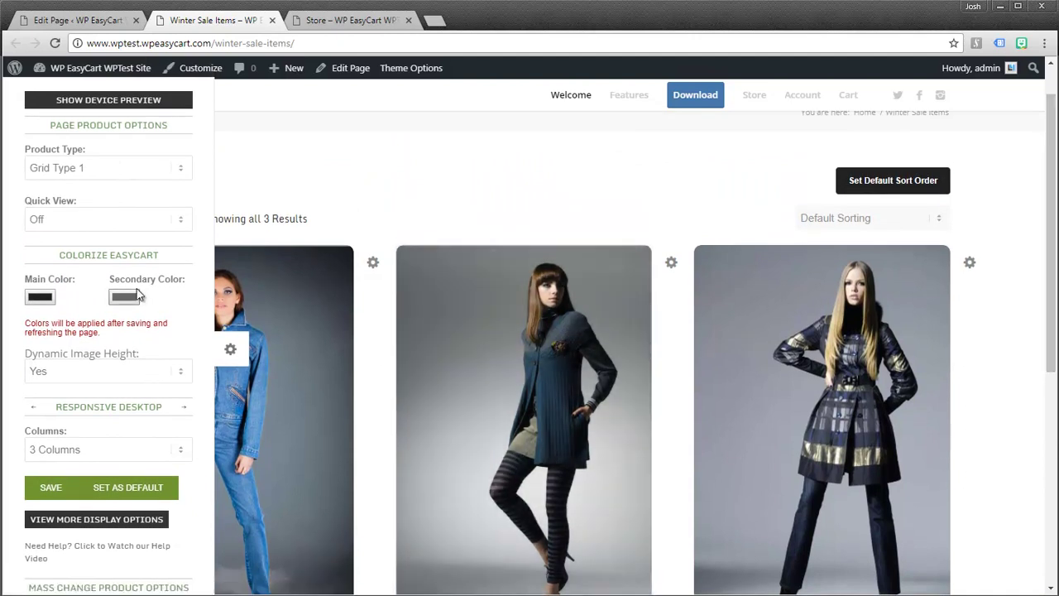
{"action": "left_click", "coordinate": [187, 220]}
{"action": "left_click", "coordinate": [118, 237]}
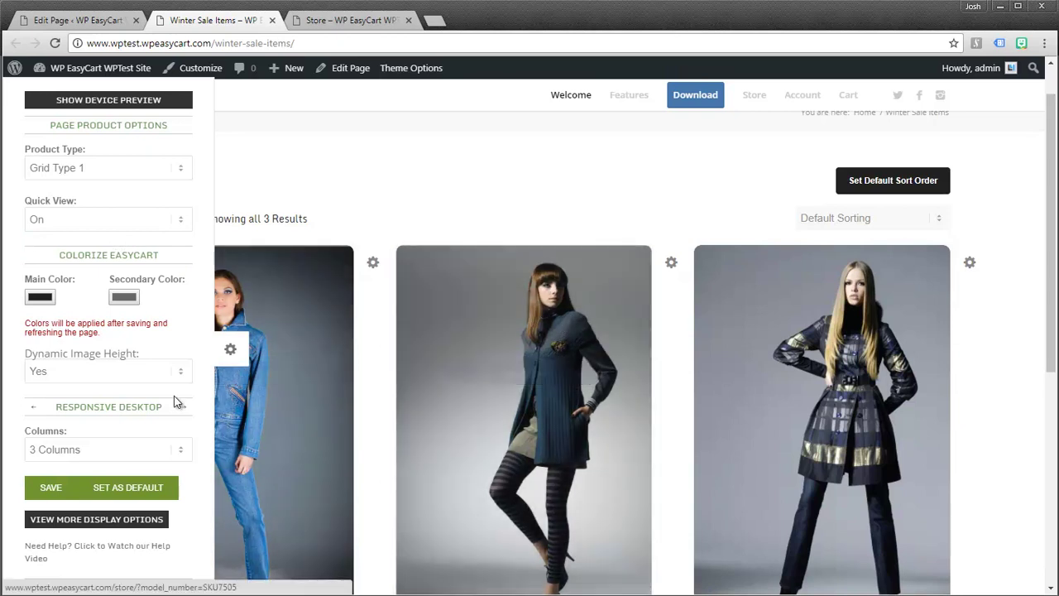
{"action": "left_click", "coordinate": [51, 489]}
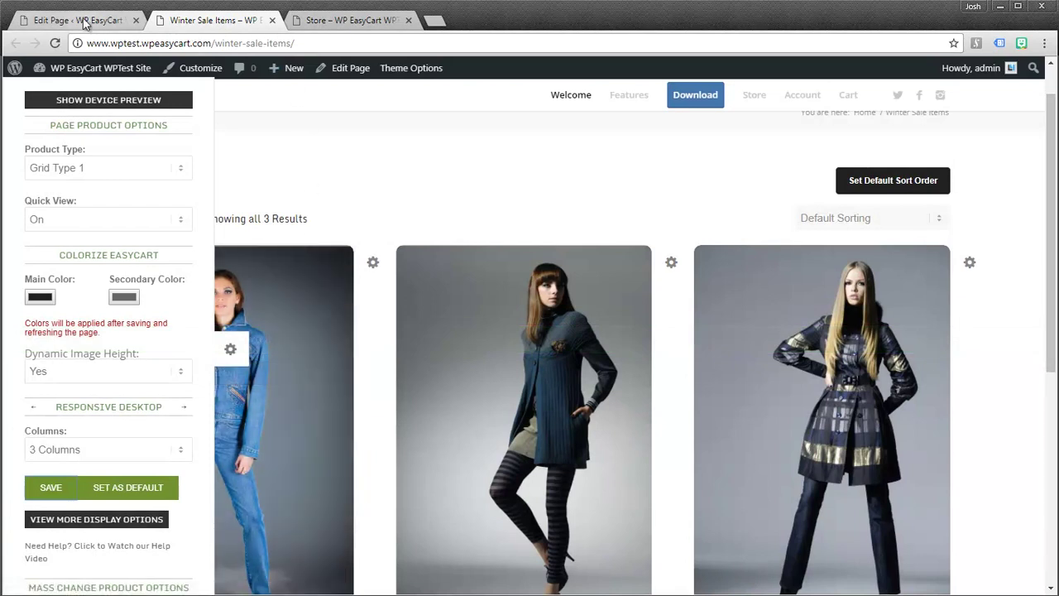
- Close the live page tab and add an empty line above the store shortcode
{"action": "key", "text": "ctrl+w"}
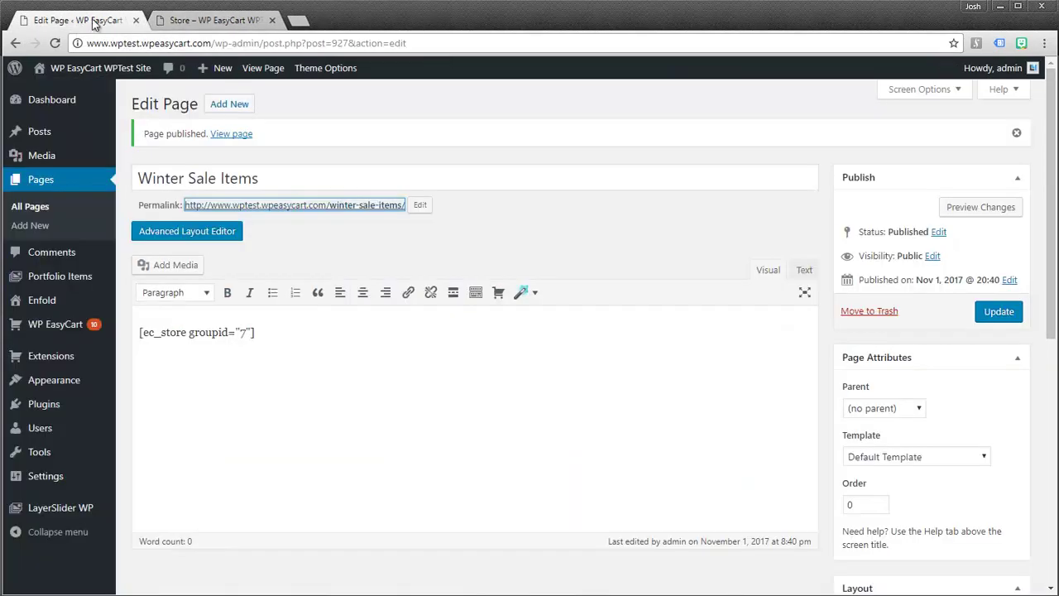
{"action": "left_click", "coordinate": [141, 331]}
{"action": "key", "text": "Return"}
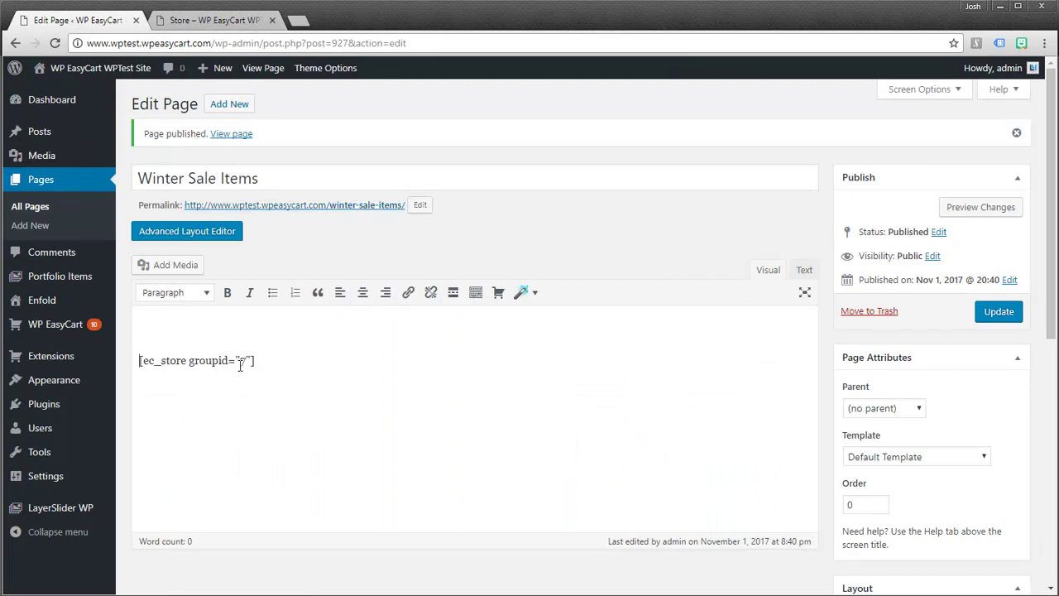
- Insert an H1 Special Heading reading 'Winter Sale Items - 25% Off!' above the shortcode
{"action": "left_click", "coordinate": [537, 293]}
{"action": "mouse_move", "coordinate": [535, 348]}
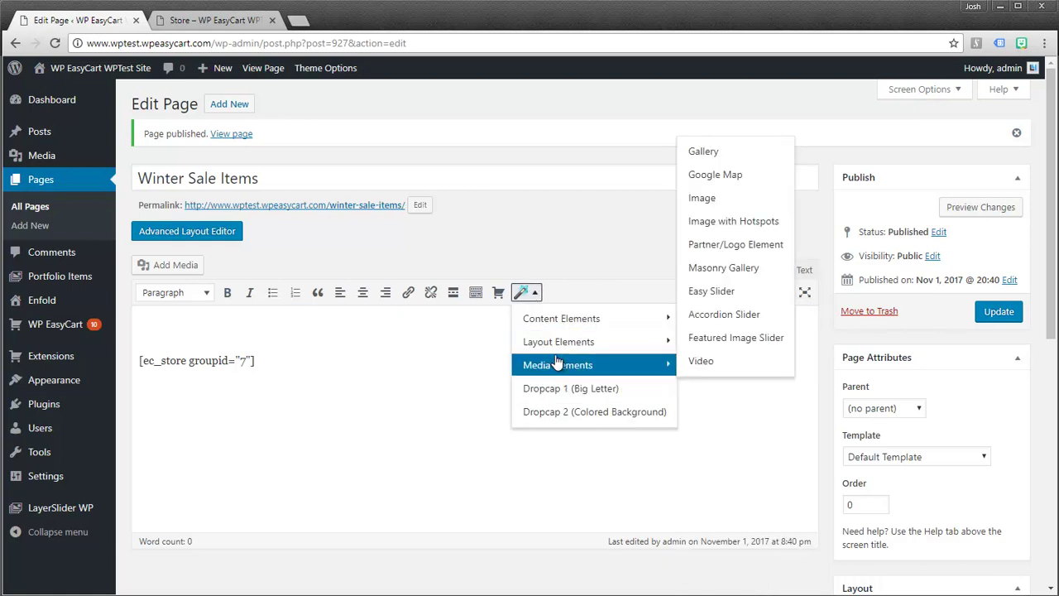
{"action": "mouse_move", "coordinate": [571, 327]}
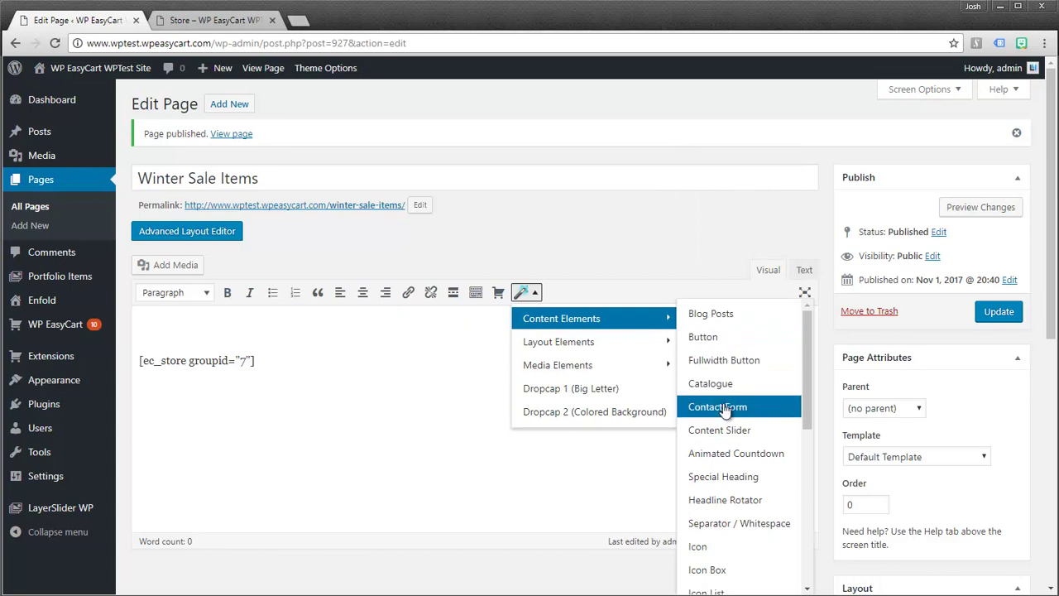
{"action": "left_click", "coordinate": [723, 478]}
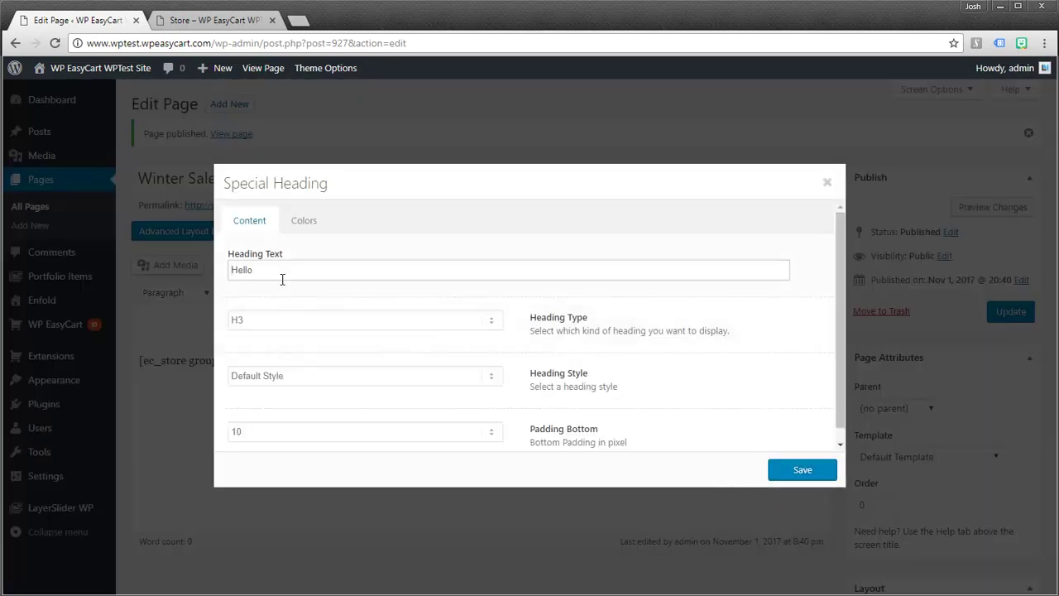
{"action": "left_click_drag", "start_coordinate": [281, 279], "coordinate": [210, 275]}
{"action": "type", "text": "Winter Sale Items - 25% Off!"}
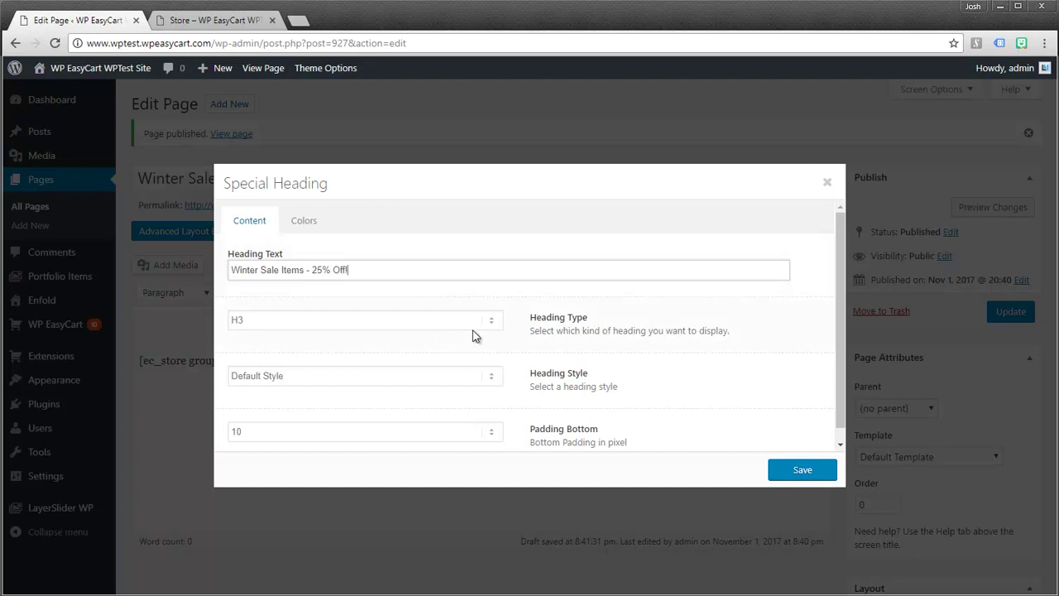
{"action": "left_click", "coordinate": [491, 326]}
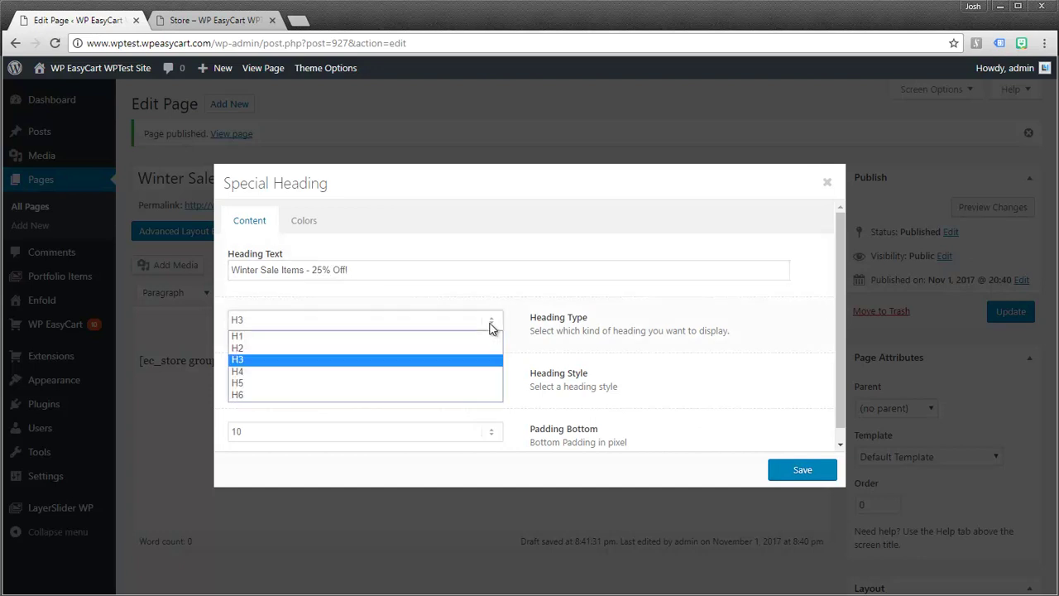
{"action": "left_click", "coordinate": [473, 337]}
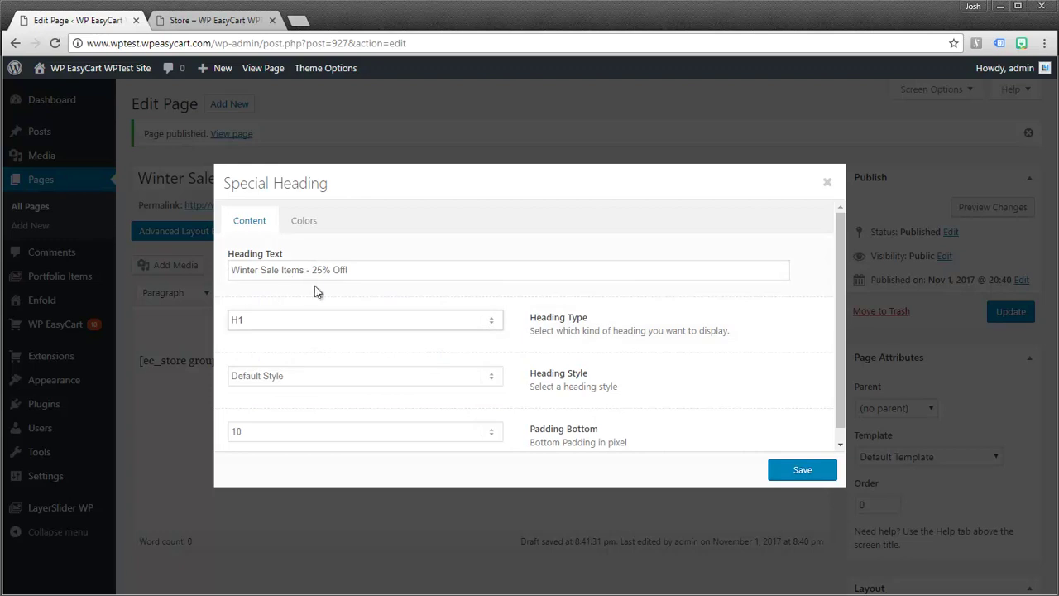
{"action": "left_click", "coordinate": [803, 469]}
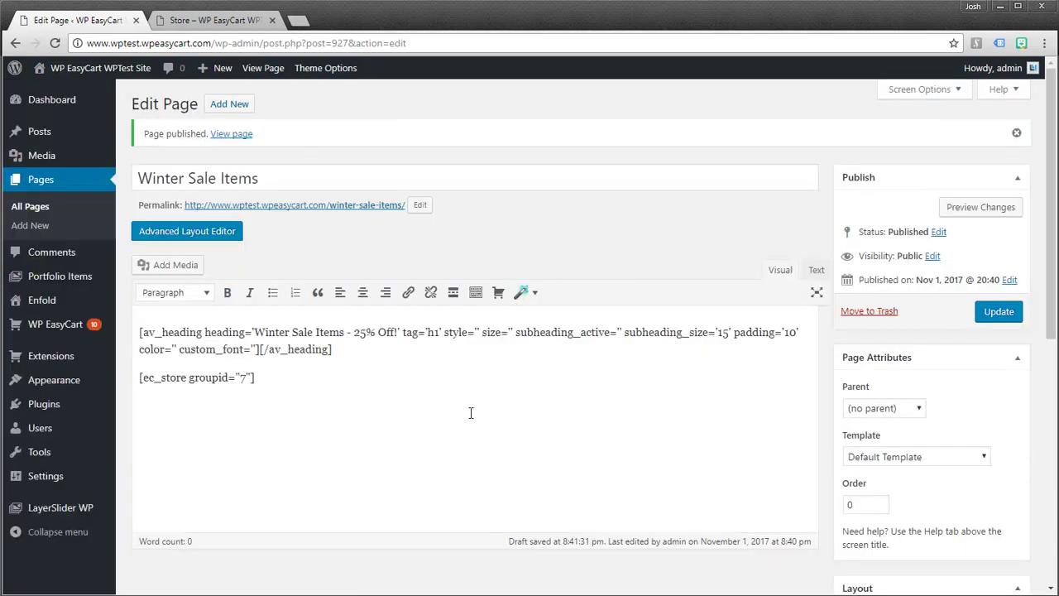
- Save the page and view it live in a new tab, checking the 'Winter Sale Items – 25% Off!' heading and coats
{"action": "left_click", "coordinate": [992, 312]}
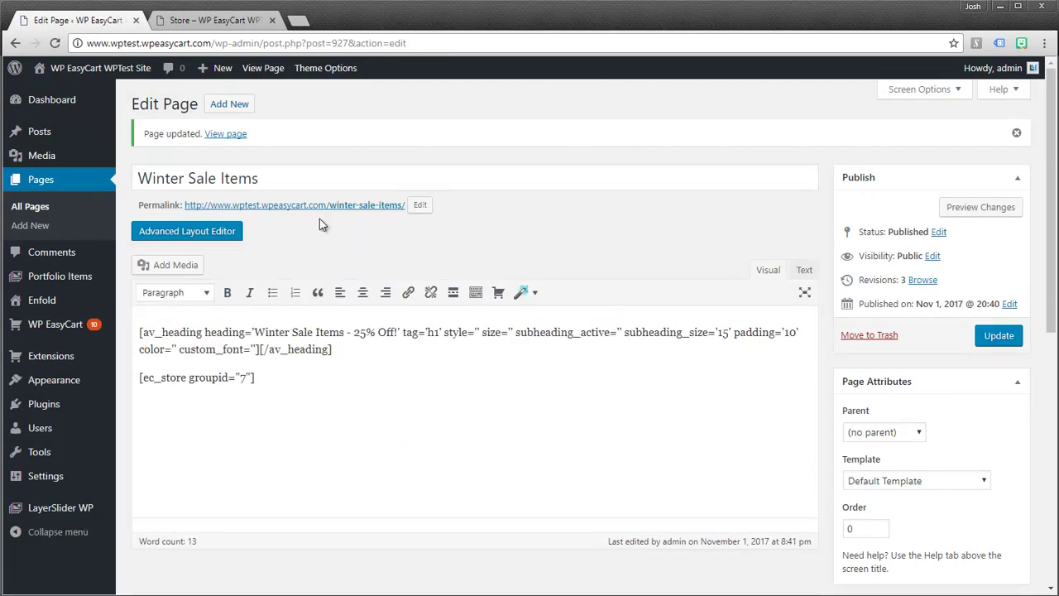
{"action": "middle_click", "coordinate": [320, 213]}
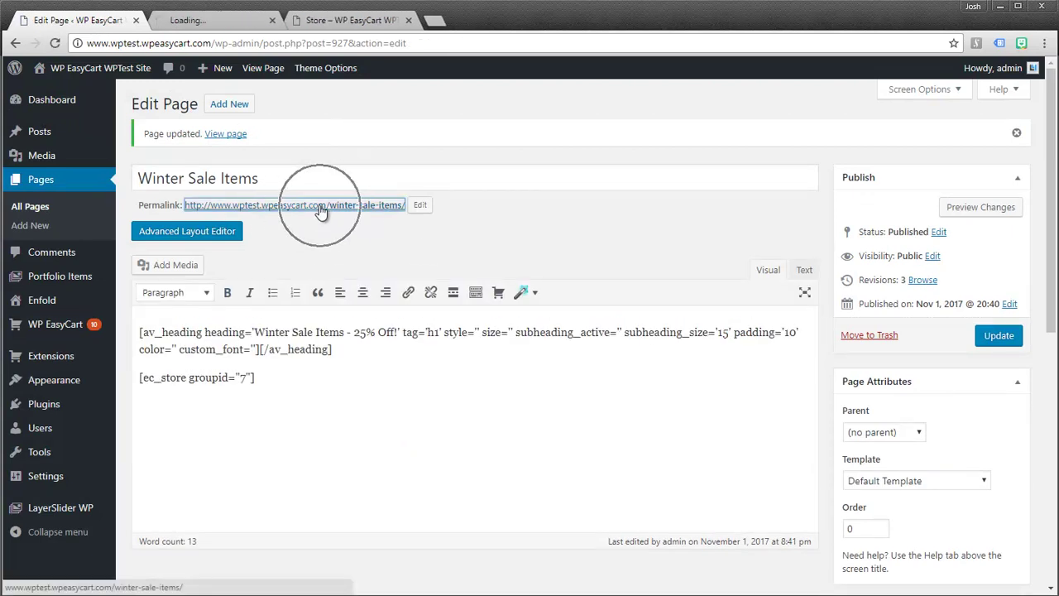
{"action": "left_click", "coordinate": [210, 23]}
{"action": "left_click_drag", "start_coordinate": [101, 236], "coordinate": [496, 232]}
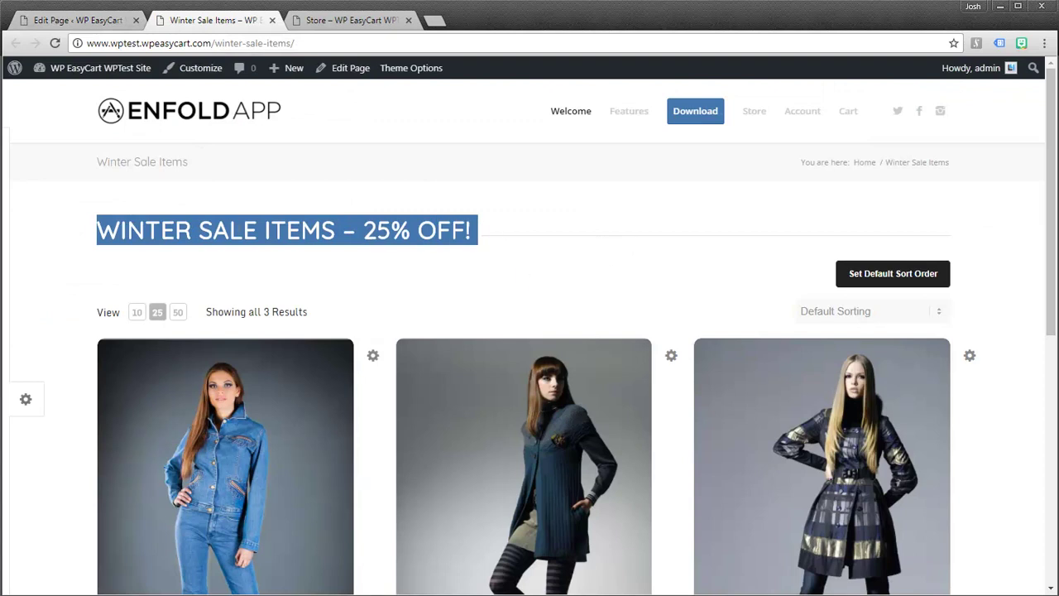
{"action": "left_click", "coordinate": [524, 276]}
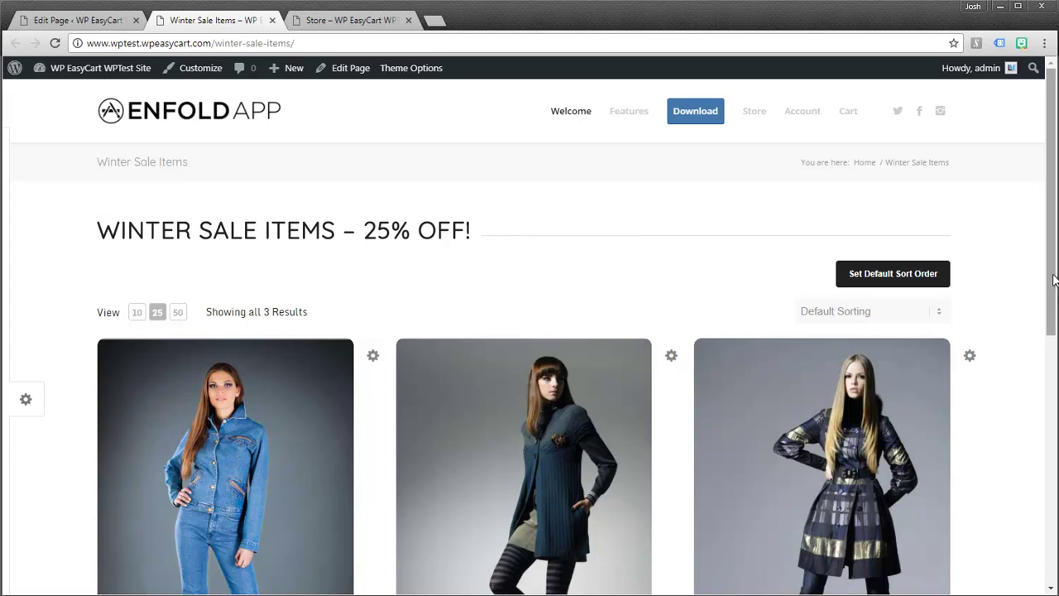
{"action": "mouse_move", "coordinate": [1055, 280]}
{"action": "left_mouse_down"}
{"action": "mouse_move", "coordinate": [1052, 371]}
{"action": "mouse_move", "coordinate": [1053, 278]}
{"action": "left_mouse_up"}
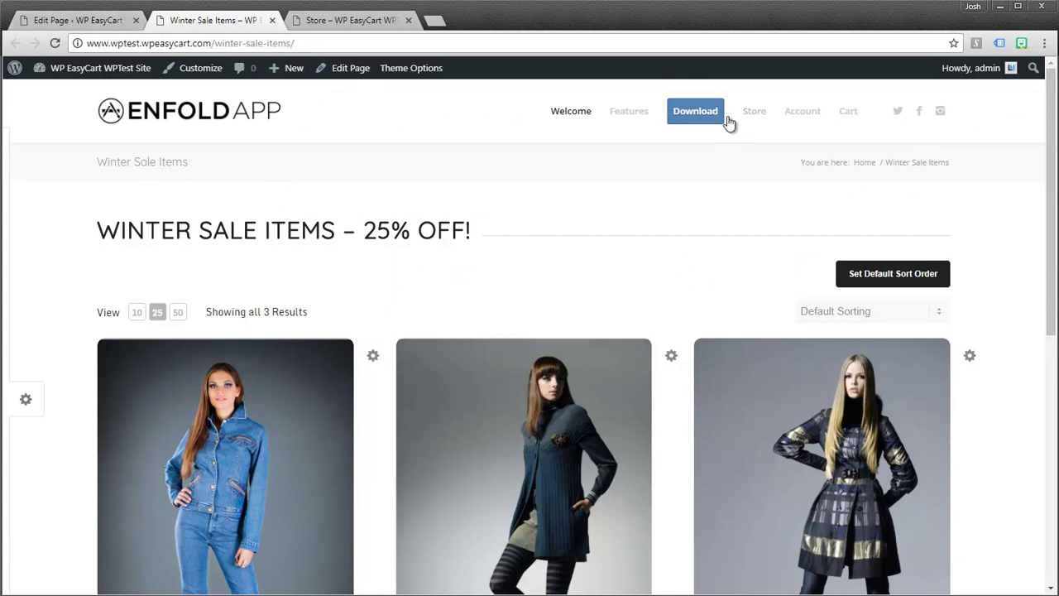
- Add the Winter Sale Items page to the Main Menu between Download and Store, then save the menu
{"action": "left_click", "coordinate": [120, 24]}
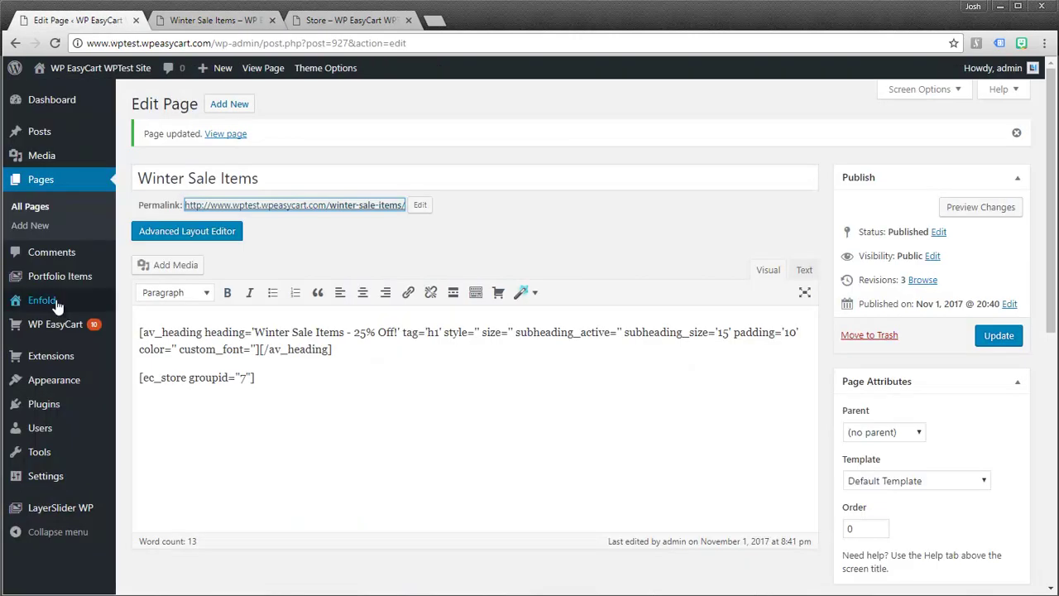
{"action": "mouse_move", "coordinate": [52, 378]}
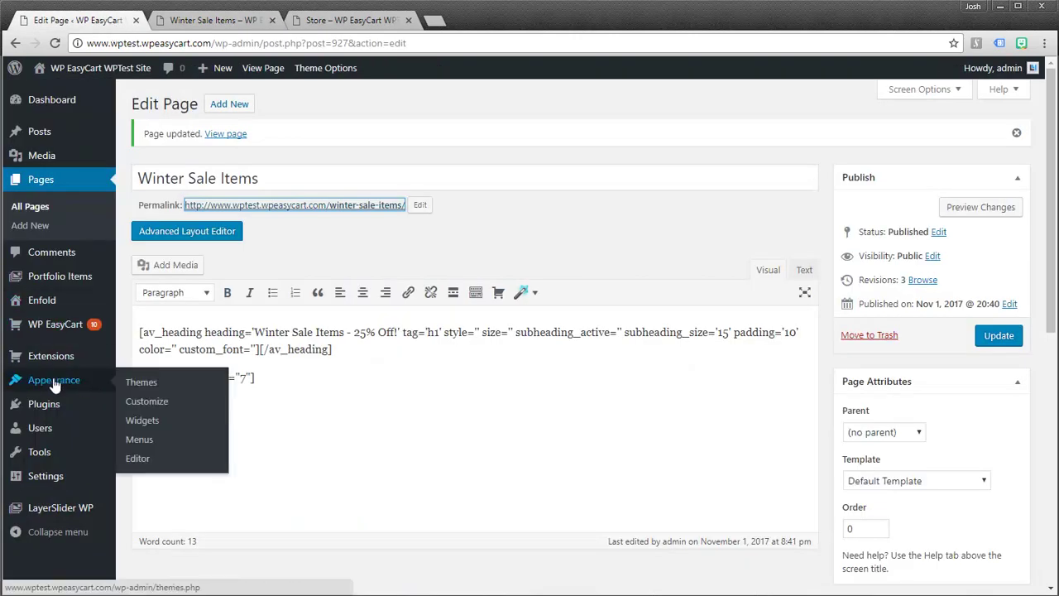
{"action": "left_click", "coordinate": [139, 444]}
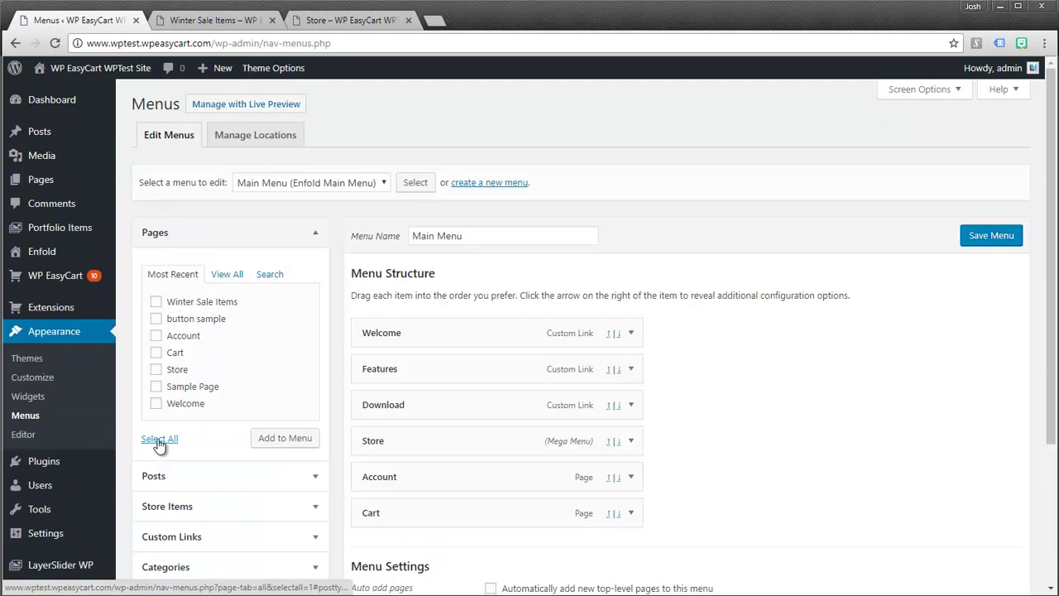
{"action": "left_click", "coordinate": [155, 302]}
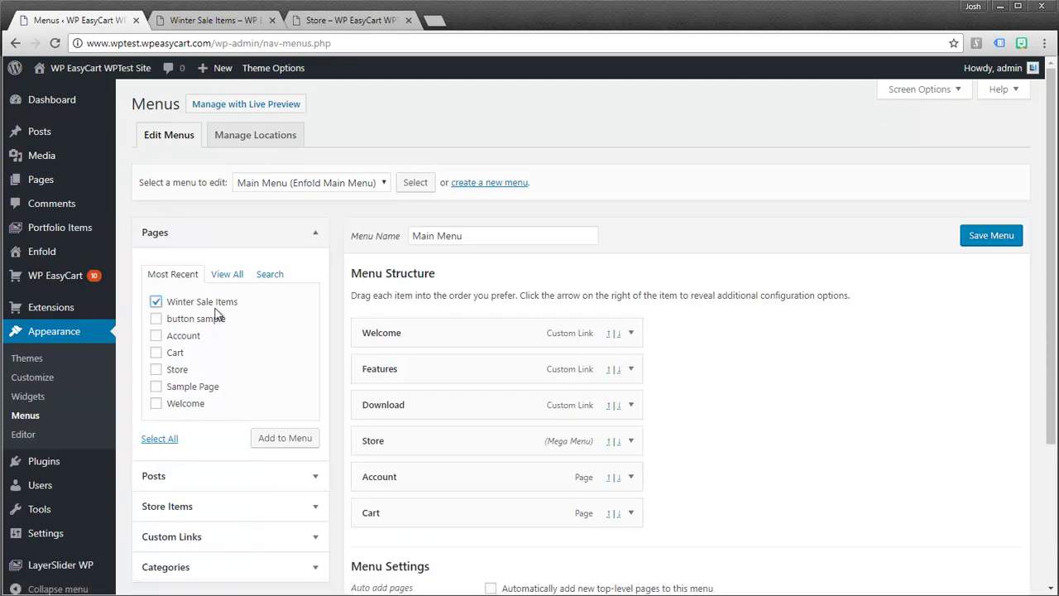
{"action": "left_click", "coordinate": [290, 440]}
{"action": "left_click_drag", "start_coordinate": [393, 539], "coordinate": [385, 437]}
{"action": "left_click", "coordinate": [988, 236]}
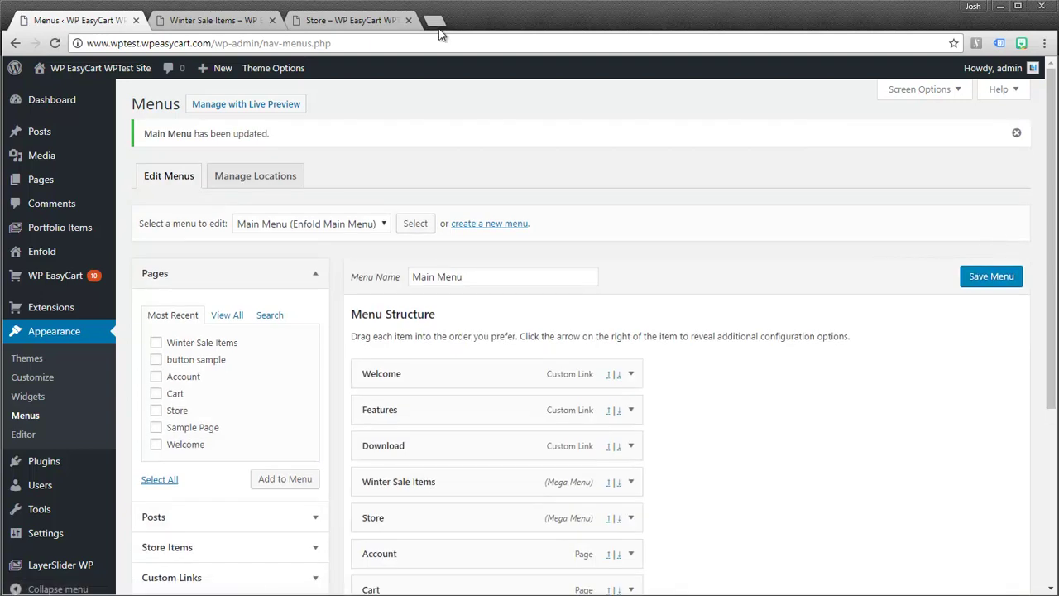
- Reload the storefront and follow Store and the new Winter Sale Items menu link to the three sale coats
{"action": "left_click", "coordinate": [228, 22]}
{"action": "left_click", "coordinate": [55, 44]}
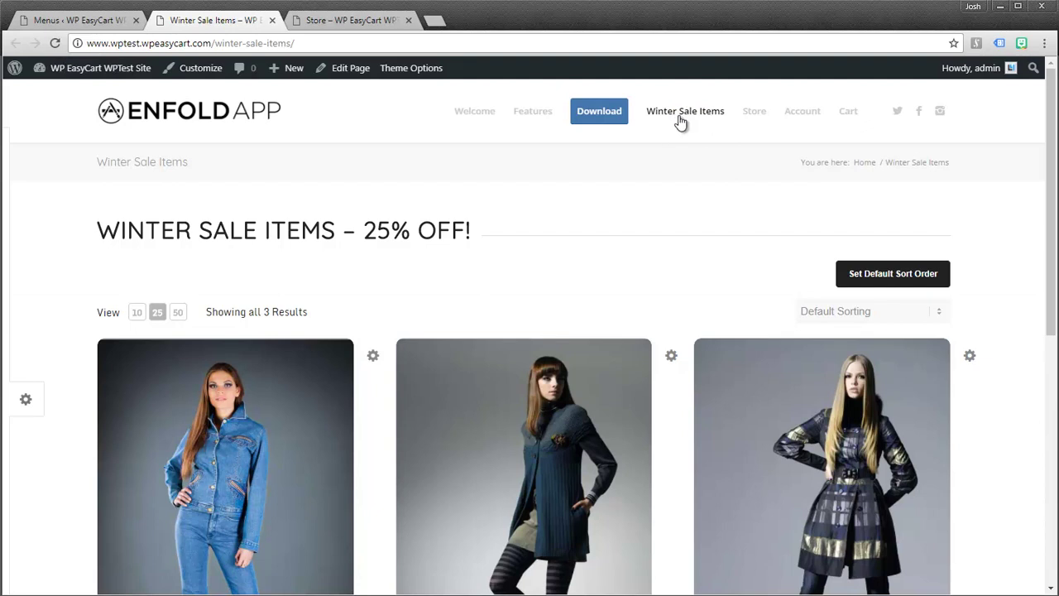
{"action": "left_click", "coordinate": [761, 128]}
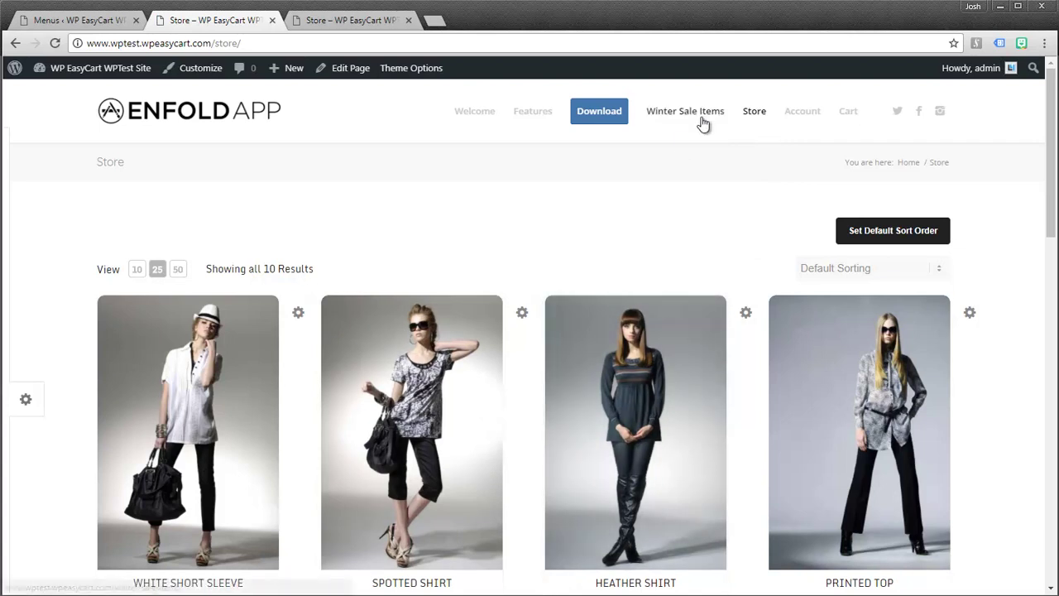
{"action": "left_click", "coordinate": [700, 116]}
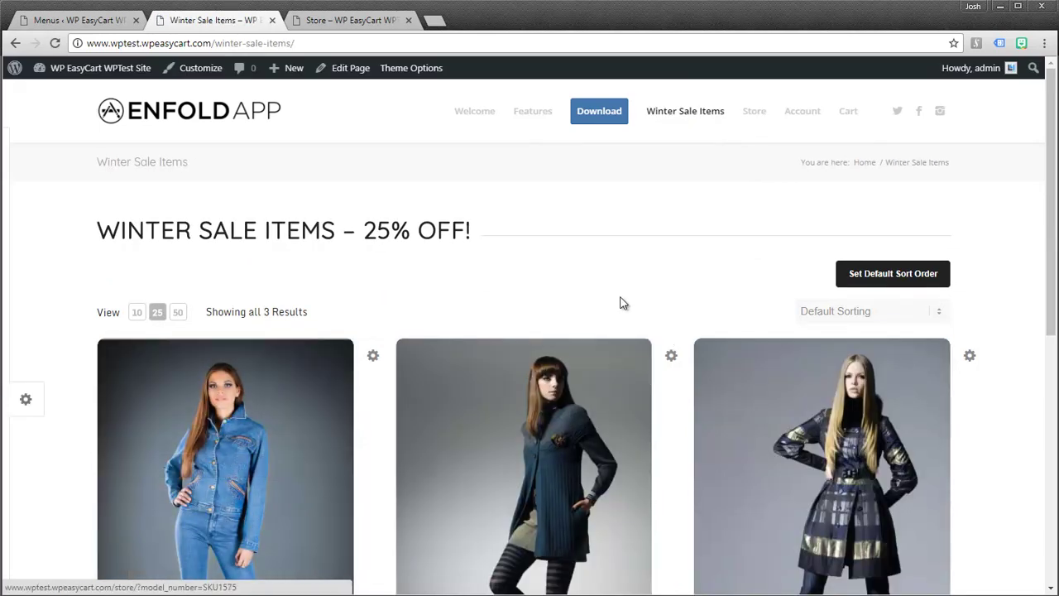
{"action": "left_click_drag", "start_coordinate": [1052, 271], "coordinate": [1041, 398]}
{"action": "scroll", "coordinate": [1042, 389], "scroll_direction": "up", "scroll_amount": 3}
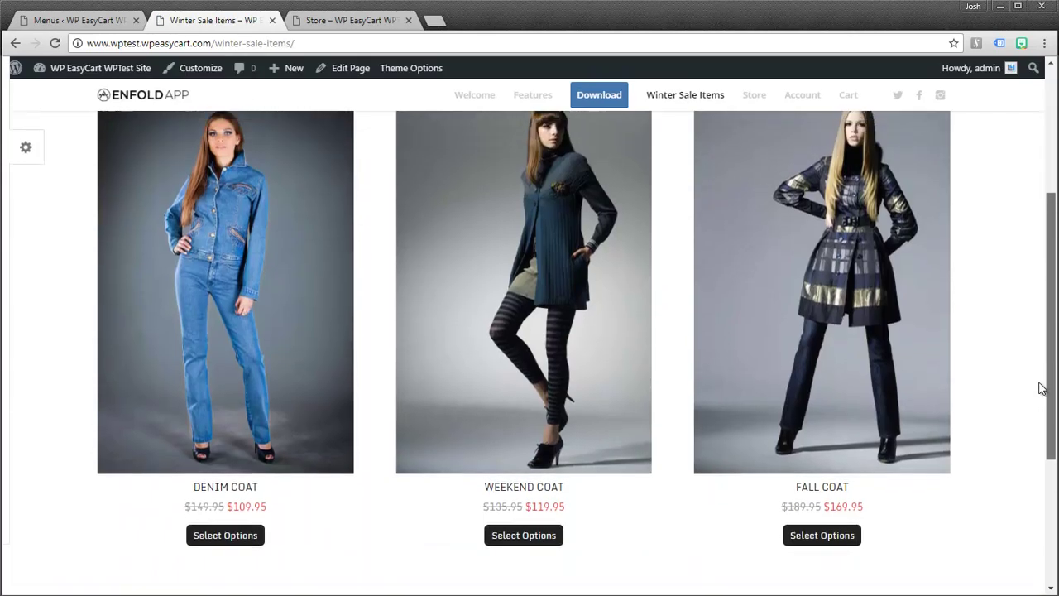
{"action": "left_click", "coordinate": [90, 22]}
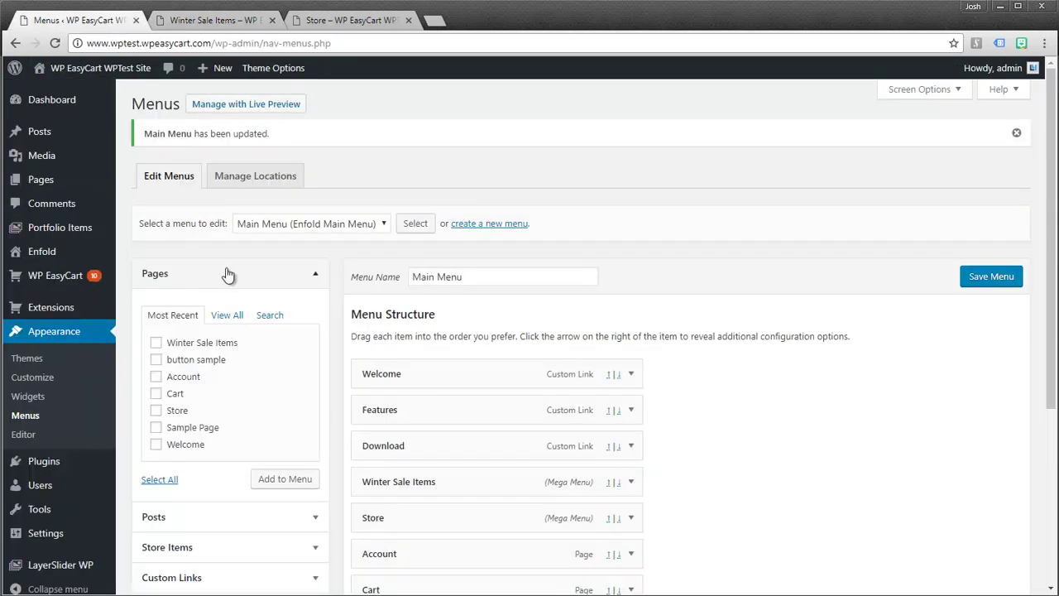
{"action": "left_click", "coordinate": [229, 21]}
{"action": "scroll", "coordinate": [449, 338], "scroll_direction": "down", "scroll_amount": 3}
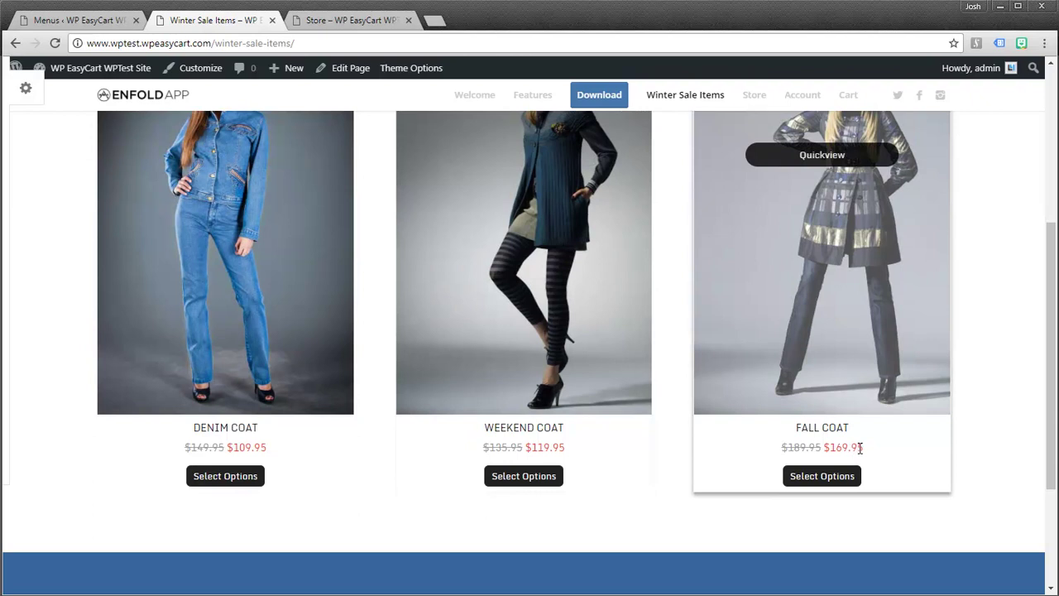
{"action": "scroll", "coordinate": [425, 373], "scroll_direction": "up", "scroll_amount": 3}
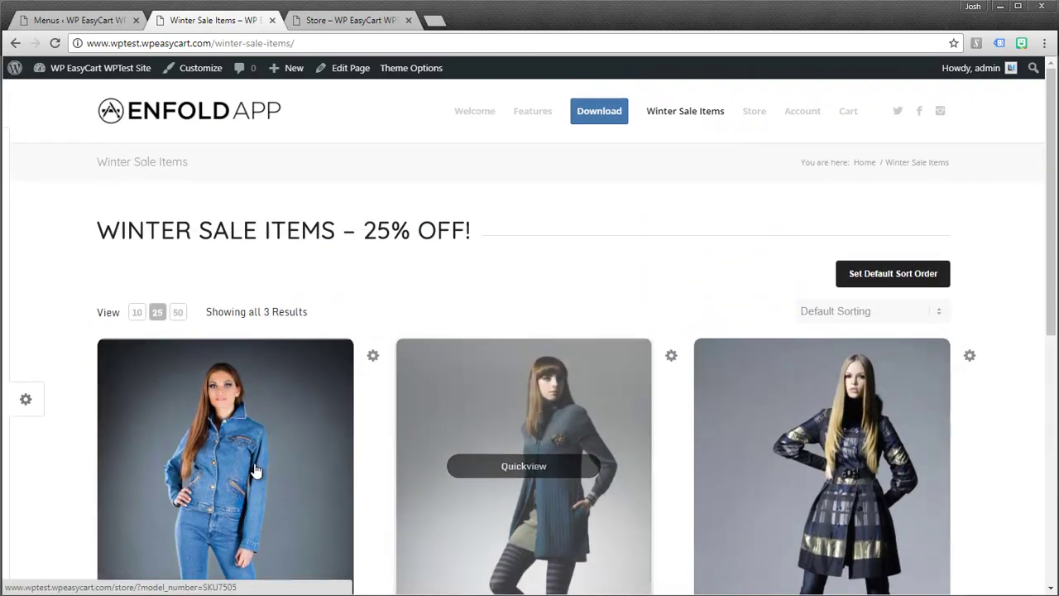
- Go through WP EasyCart's Marketing section to the Manage Promotions page, which lists 0 promotions
{"action": "left_click", "coordinate": [95, 22]}
{"action": "mouse_move", "coordinate": [49, 275]}
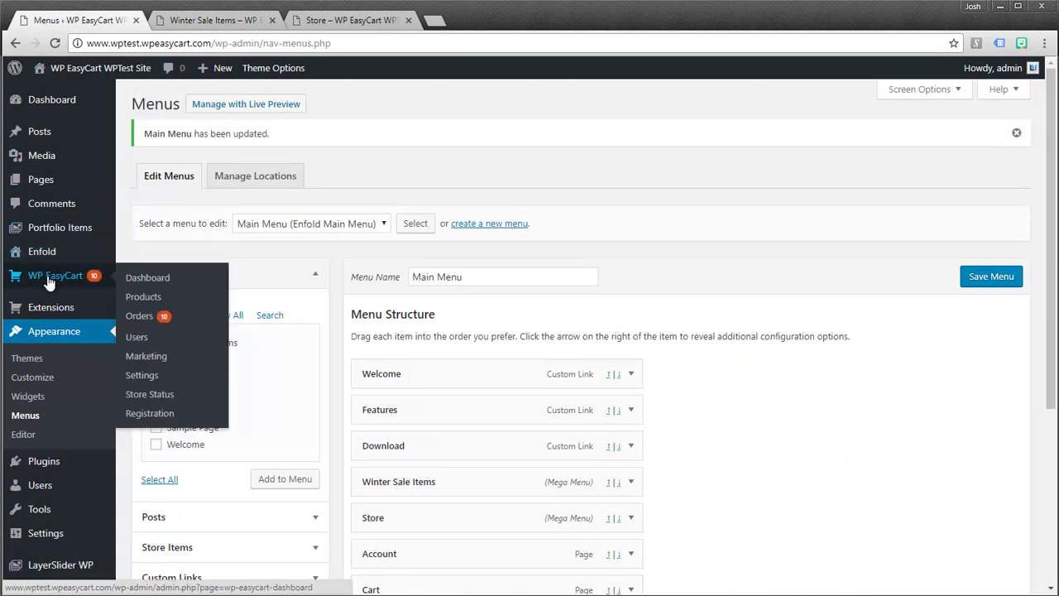
{"action": "left_click", "coordinate": [55, 282]}
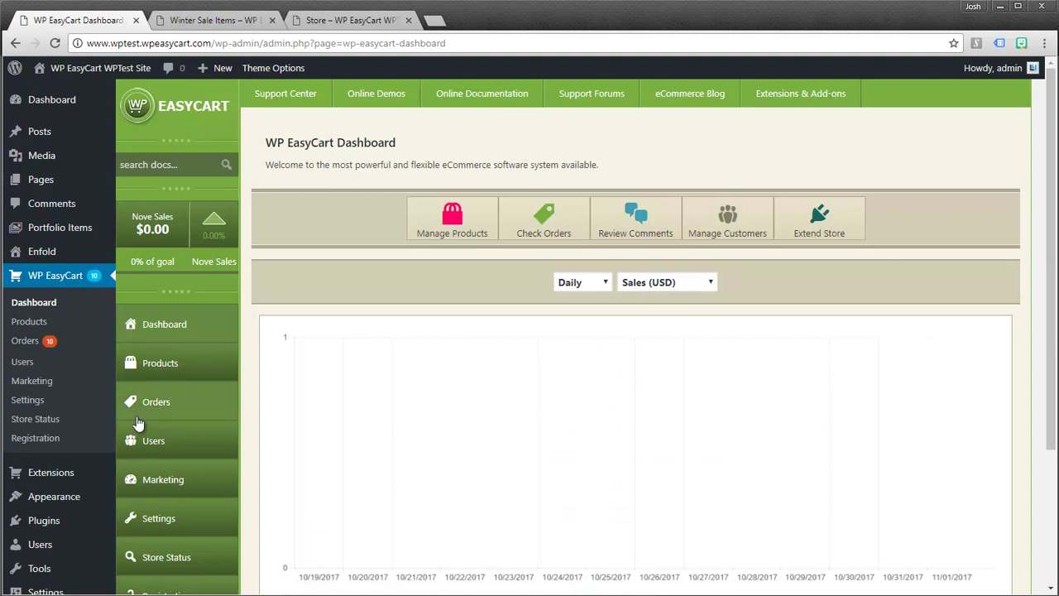
{"action": "left_click", "coordinate": [199, 490]}
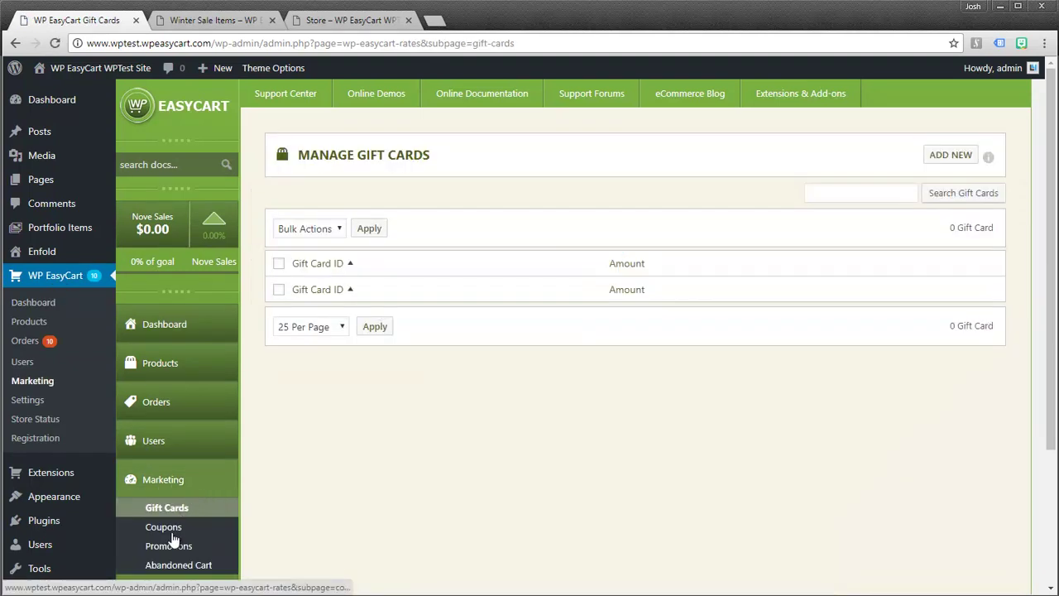
{"action": "scroll", "coordinate": [174, 539], "scroll_direction": "down", "scroll_amount": 1}
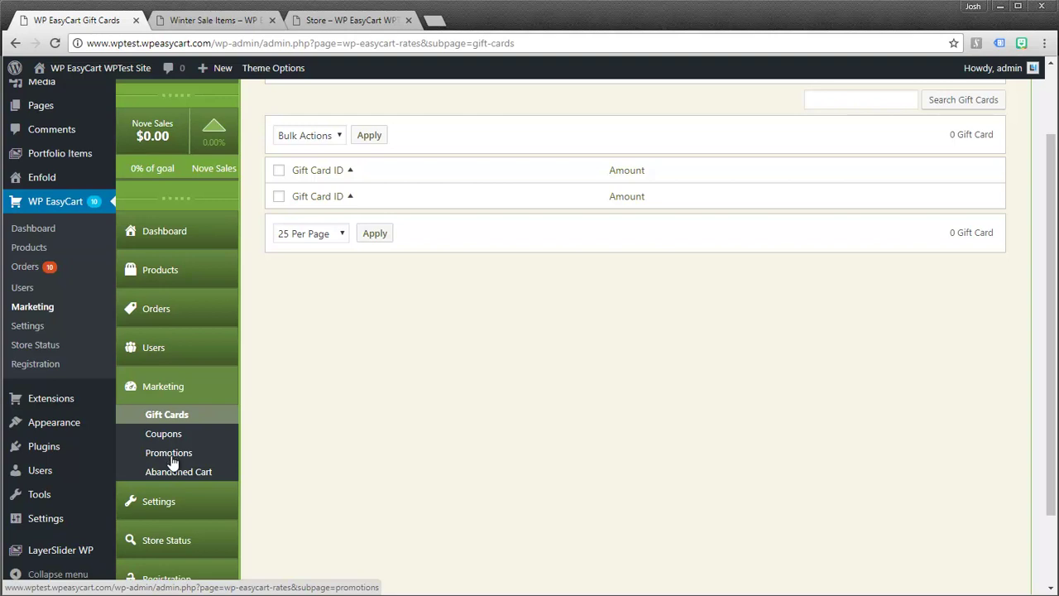
{"action": "left_click", "coordinate": [169, 453]}
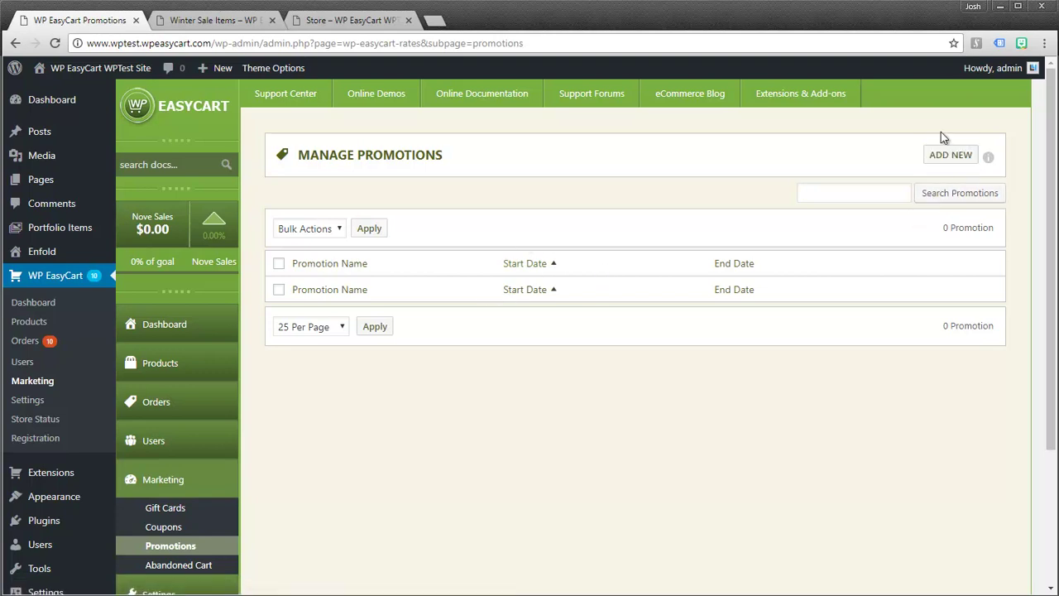
- Add a new promotion named 'Winter Coat Sale - All 25% OFF!'
{"action": "left_click", "coordinate": [958, 157]}
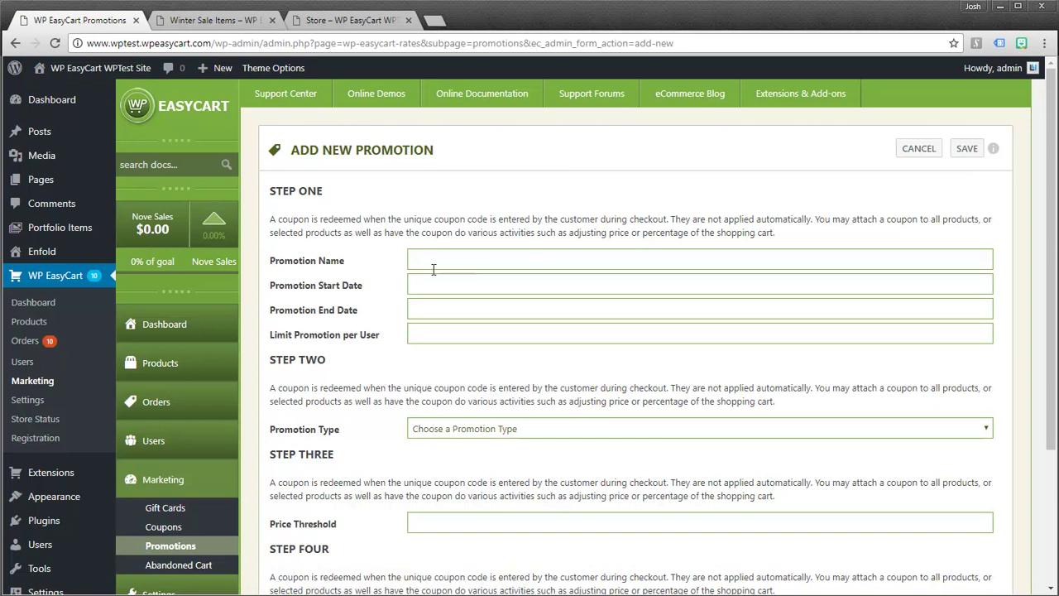
{"action": "left_click", "coordinate": [436, 261]}
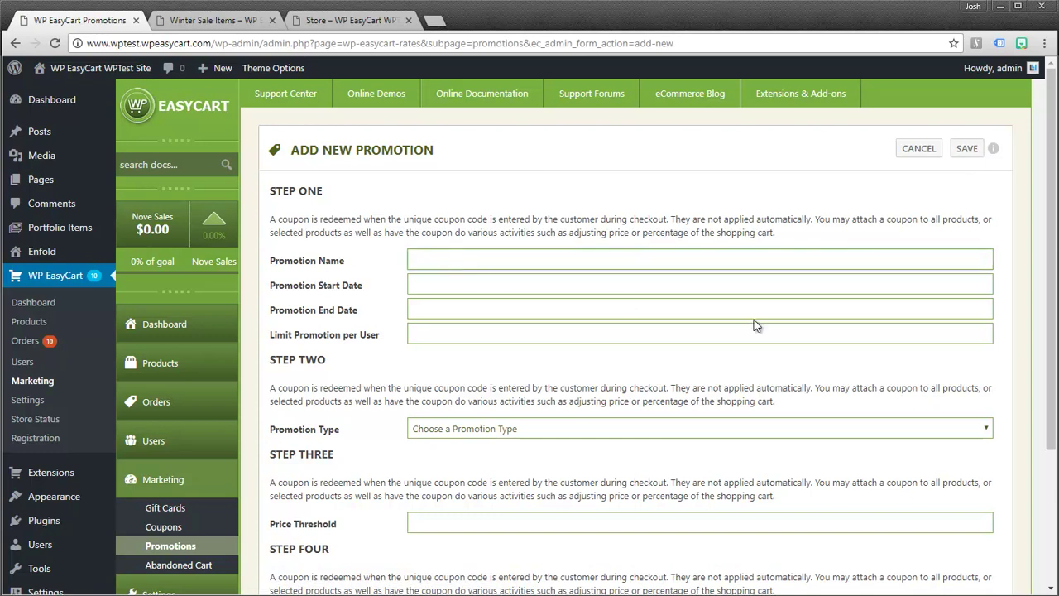
{"action": "type", "text": "Winter Sale"}
{"action": "key", "text": "BackSpace"}
{"action": "key", "text": "BackSpace"}
{"action": "key", "text": "BackSpace"}
{"action": "type", "text": "Coat Sale - All 25% Of"}
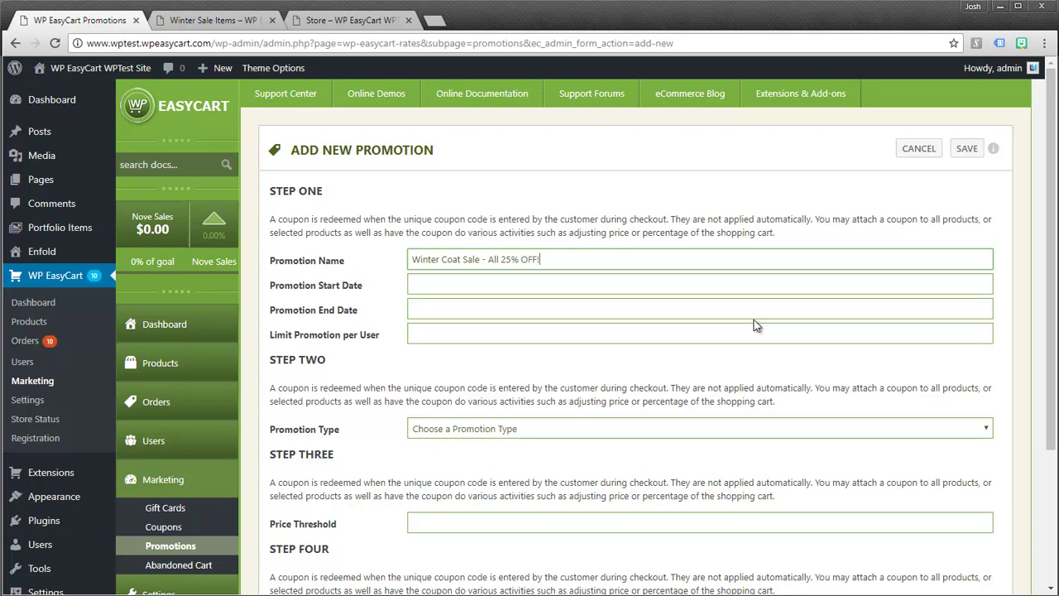
- Set the promotion dates to November 1–30, 2017 and limit it to 5 per user
{"action": "left_click", "coordinate": [441, 286]}
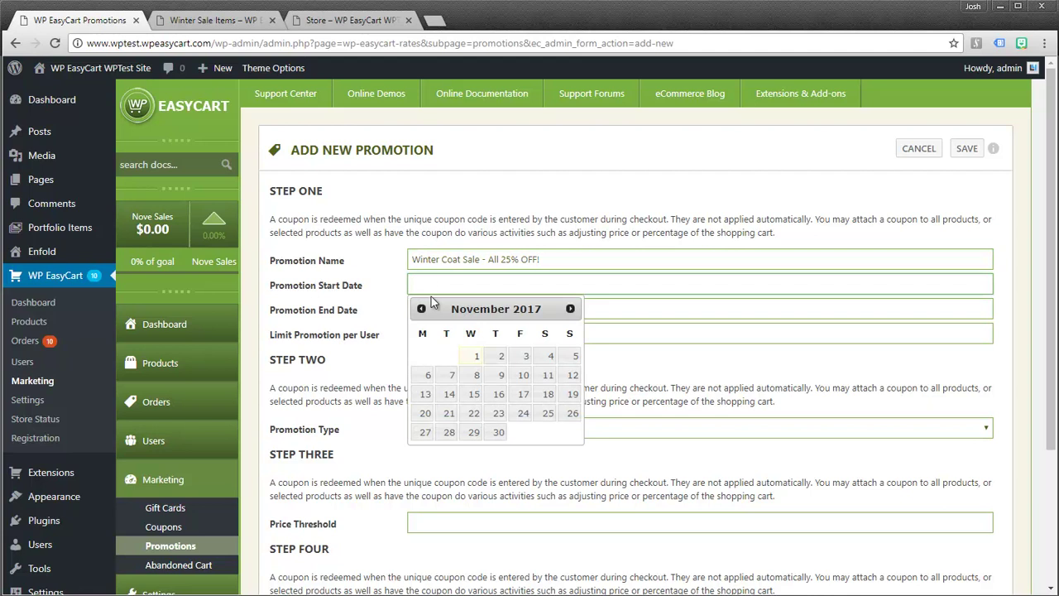
{"action": "left_click", "coordinate": [475, 357]}
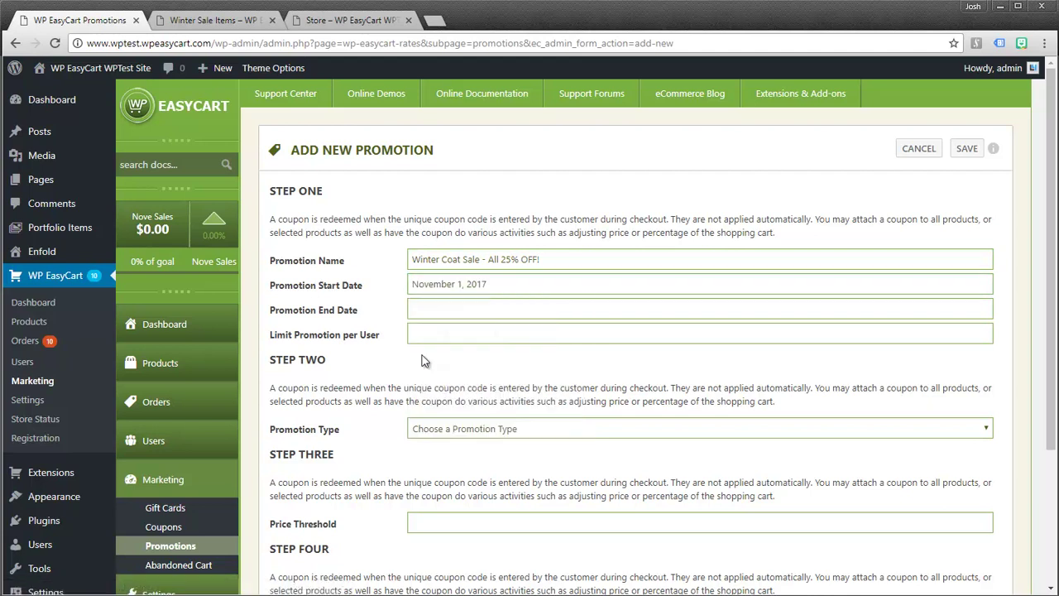
{"action": "left_click", "coordinate": [426, 309]}
{"action": "left_click", "coordinate": [499, 456]}
{"action": "left_click", "coordinate": [422, 334]}
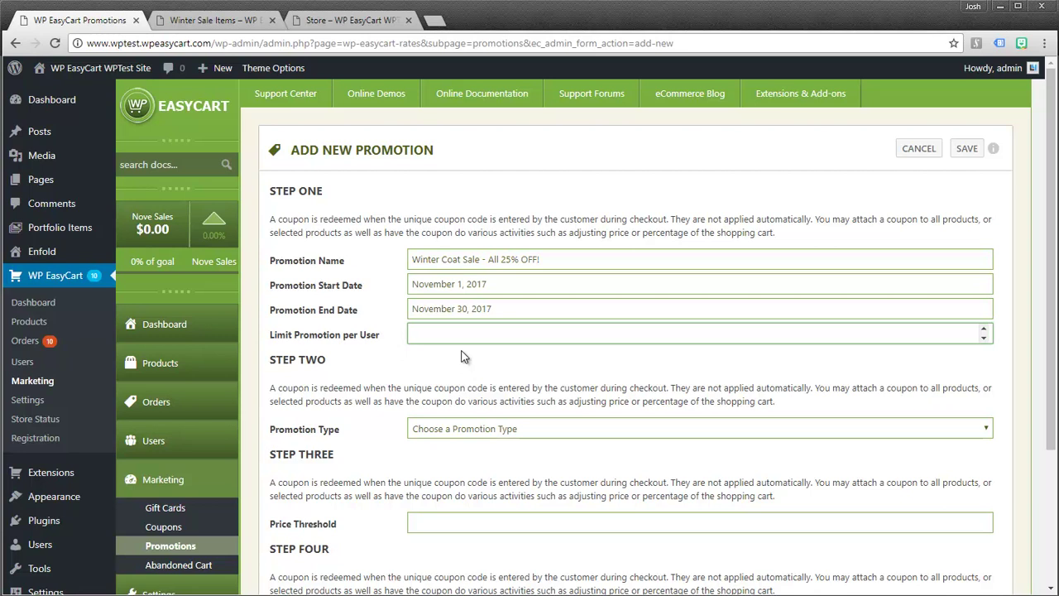
{"action": "type", "text": "5"}
- Open the Promotion Type dropdown for the Winter Coat Sale promotion
{"action": "left_click", "coordinate": [438, 431]}
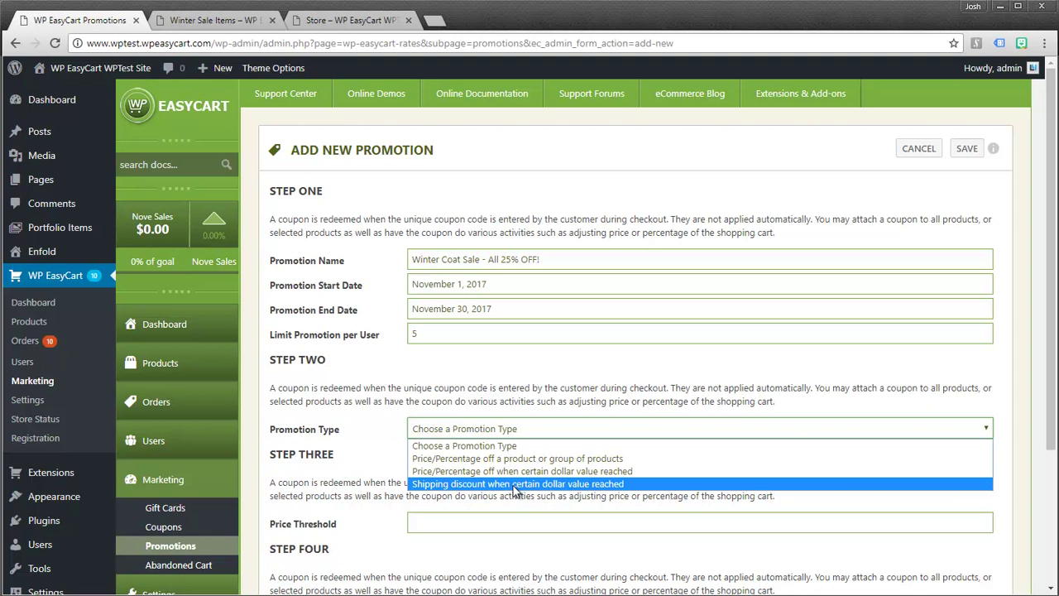
- Make it a Price/Percentage promotion targeting the Winter Sale Items category
{"action": "left_click", "coordinate": [552, 459]}
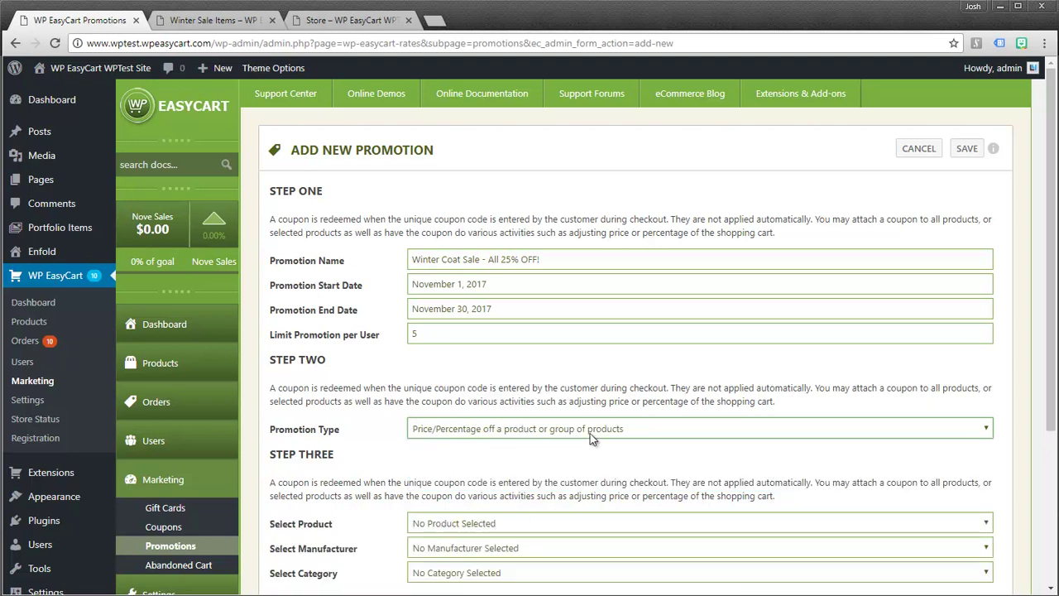
{"action": "scroll", "coordinate": [459, 525], "scroll_direction": "down", "scroll_amount": 2}
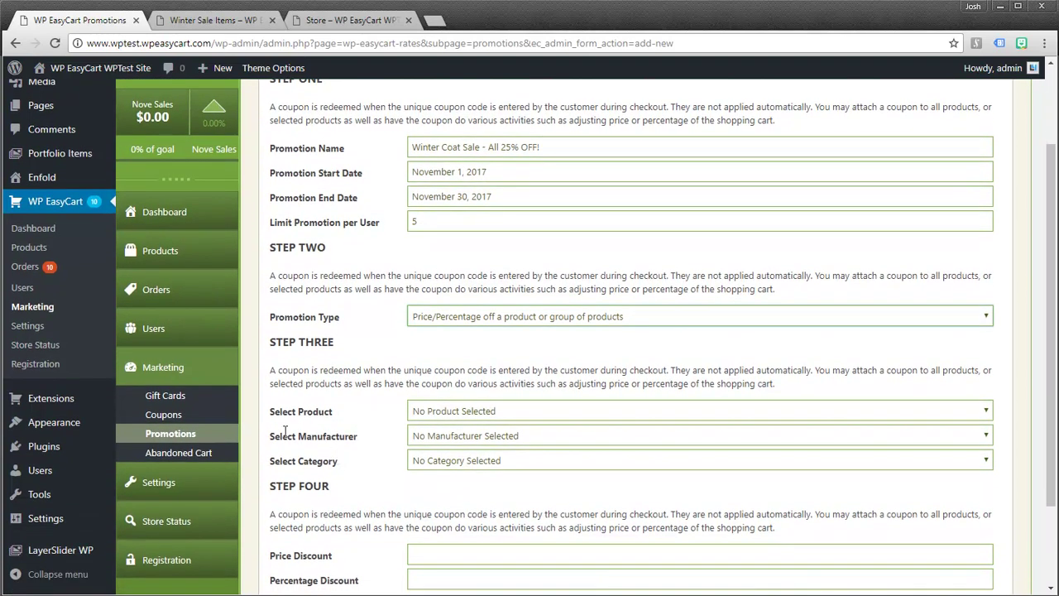
{"action": "left_click", "coordinate": [434, 412]}
{"action": "left_click", "coordinate": [435, 412]}
{"action": "left_click", "coordinate": [427, 437]}
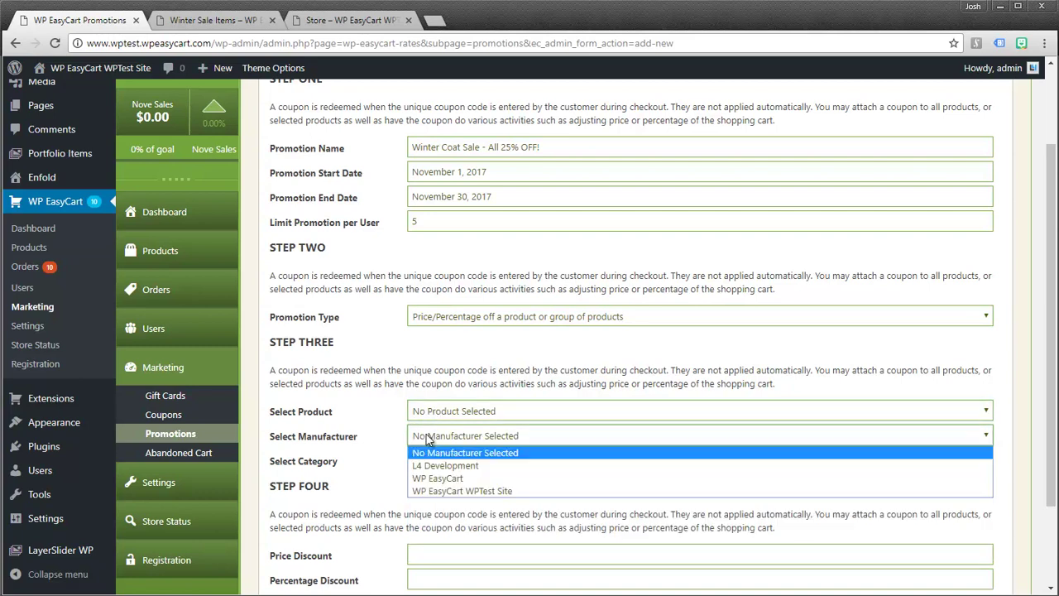
{"action": "left_click", "coordinate": [427, 438]}
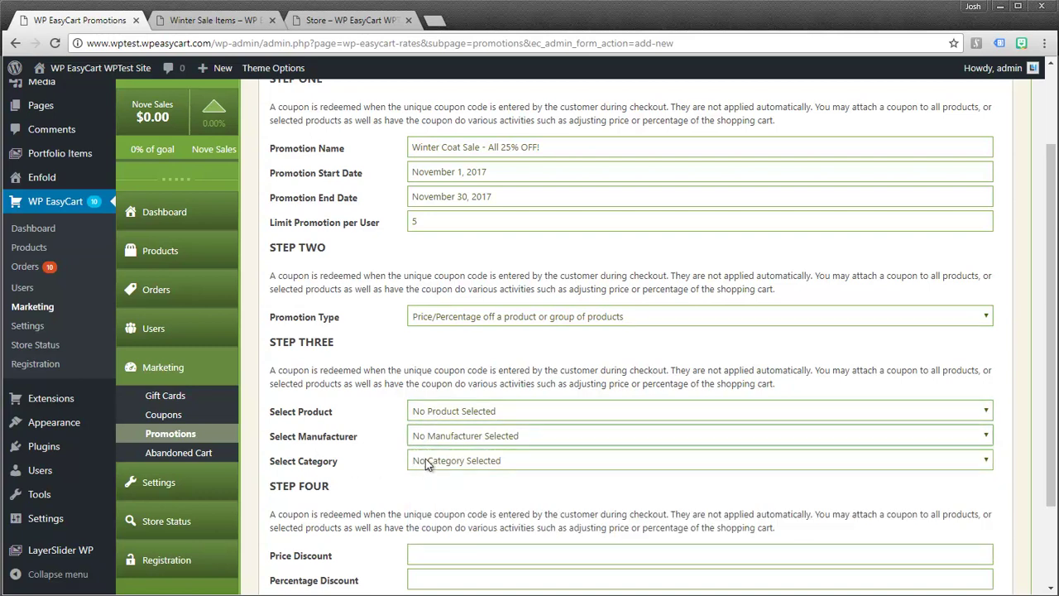
{"action": "left_click", "coordinate": [427, 462]}
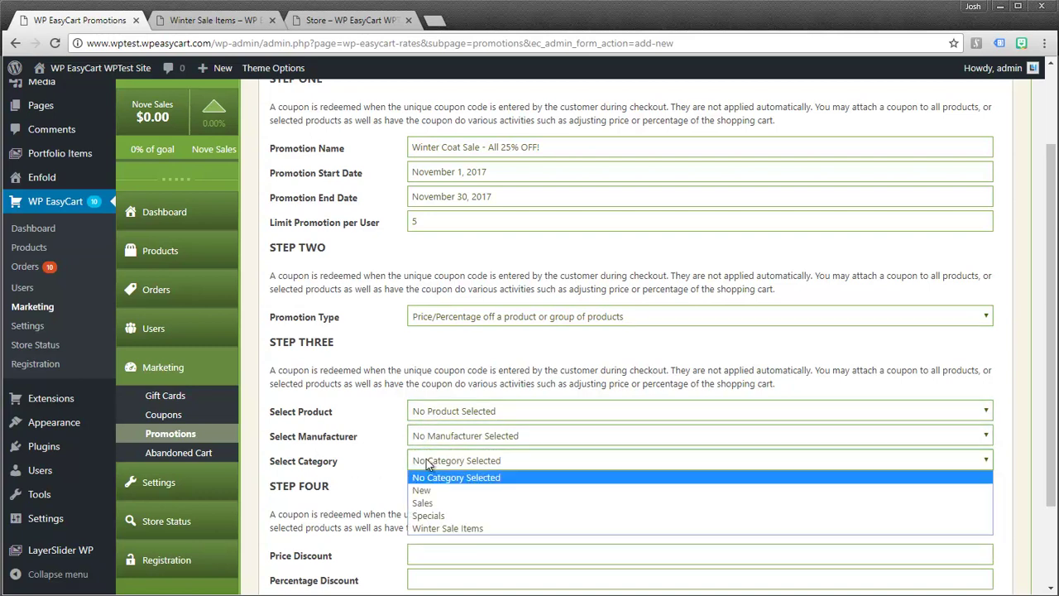
{"action": "left_click", "coordinate": [425, 530]}
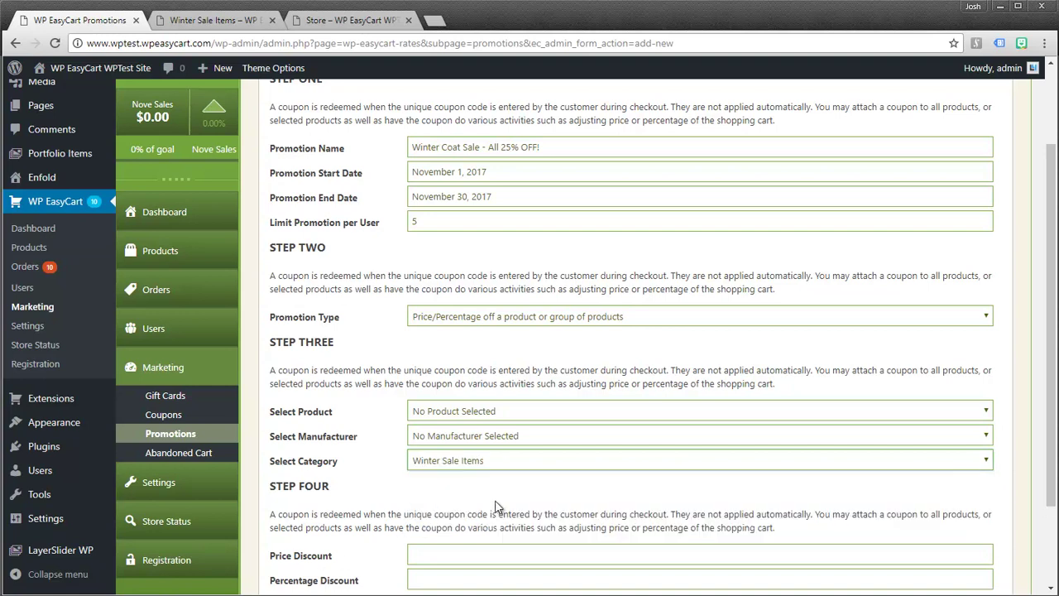
- Enter a 25 percent discount and save the promotion
{"action": "scroll", "coordinate": [497, 509], "scroll_direction": "down", "scroll_amount": 3}
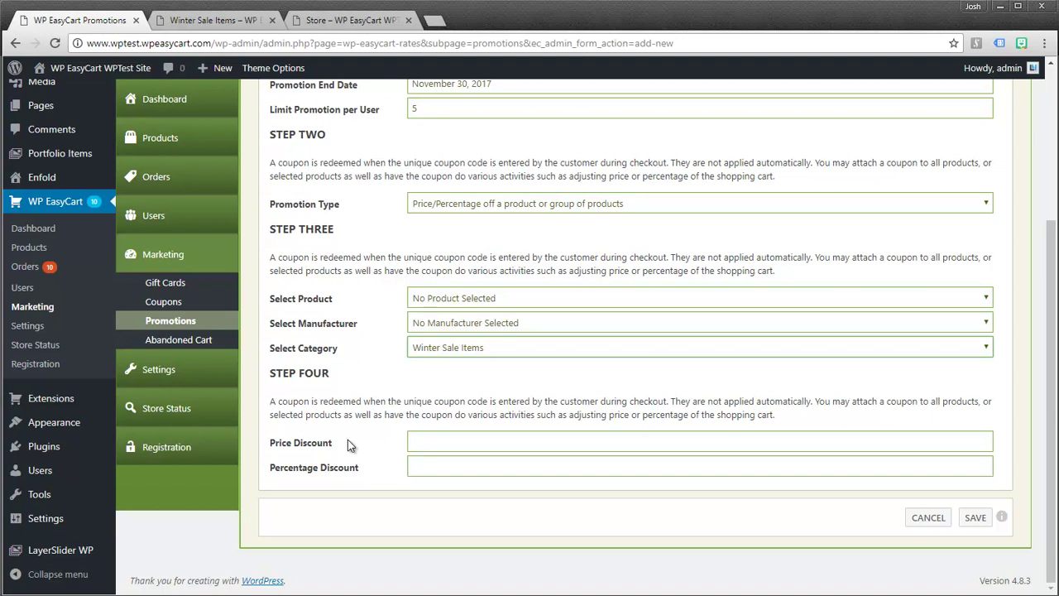
{"action": "left_click", "coordinate": [421, 466]}
{"action": "type", "text": "25"}
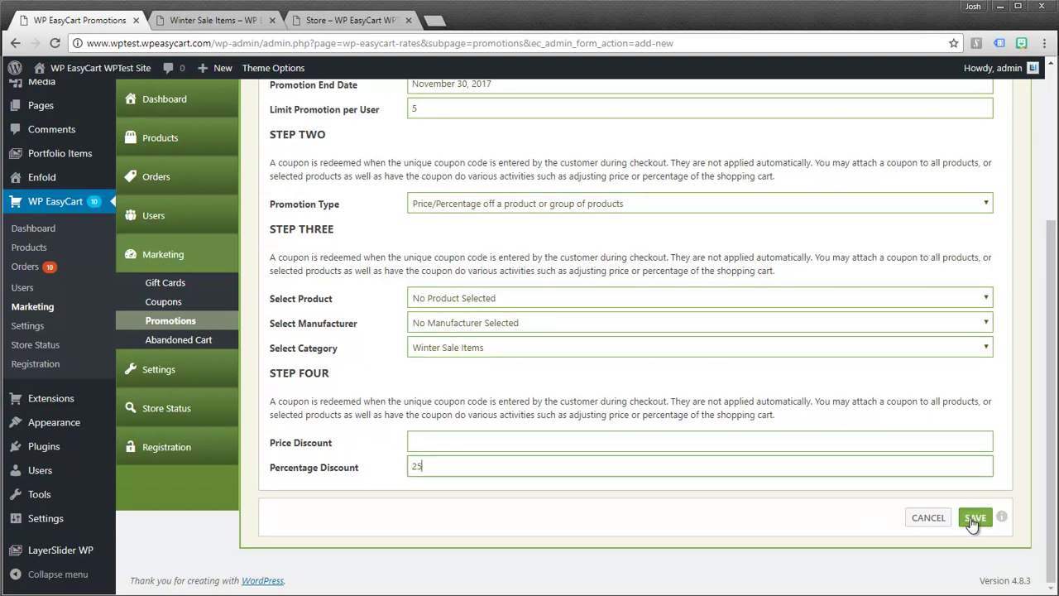
{"action": "left_click", "coordinate": [973, 519]}
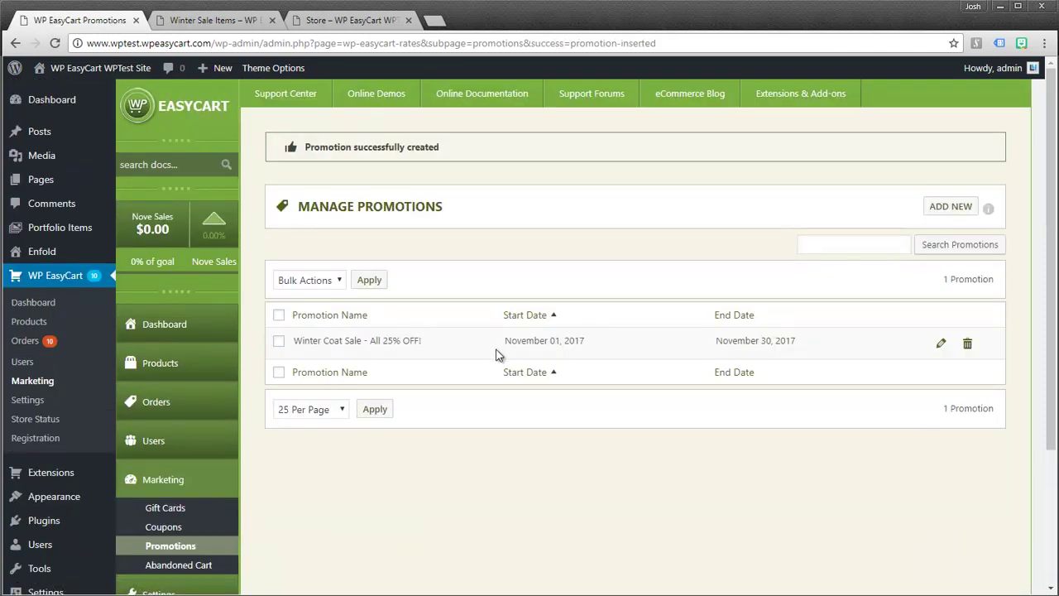
- Reload the Winter Sale Items page to show Denim $82.46, Weekend $89.96 and Fall $127.46
{"action": "left_click", "coordinate": [209, 25]}
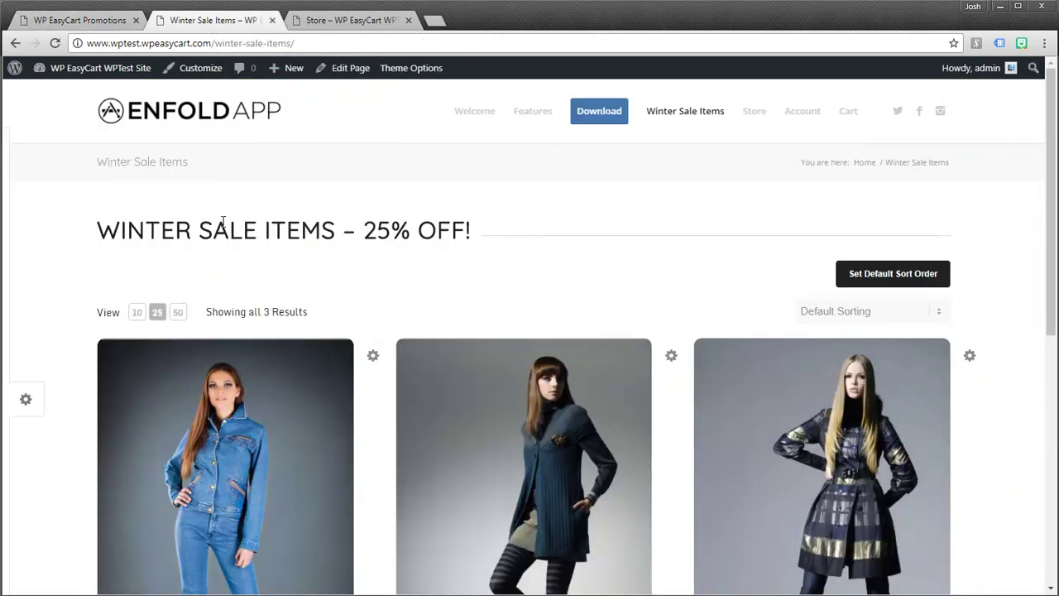
{"action": "scroll", "coordinate": [222, 225], "scroll_direction": "down", "scroll_amount": 3}
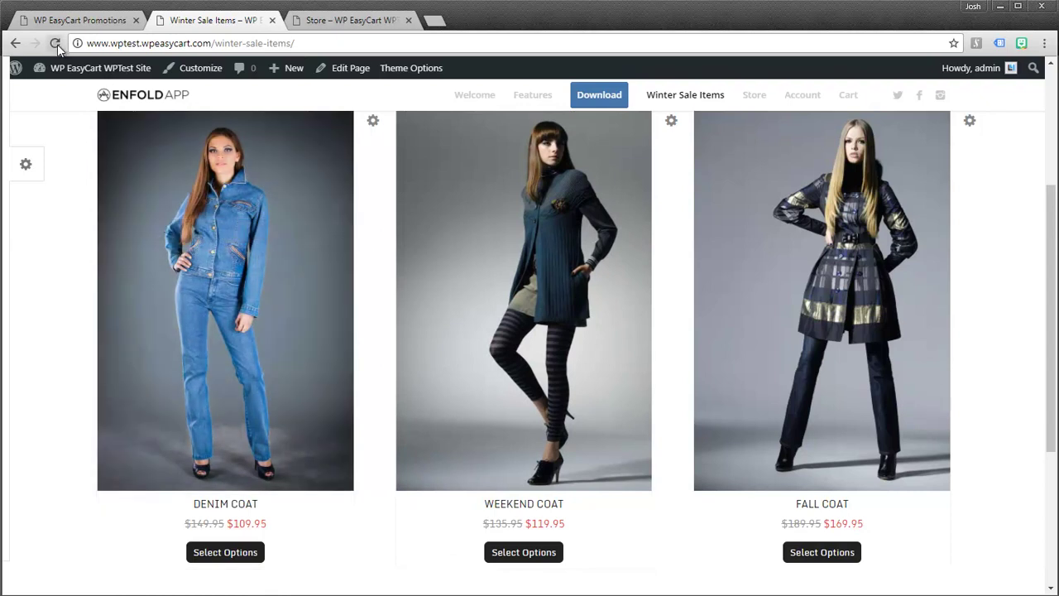
{"action": "left_click", "coordinate": [56, 43]}
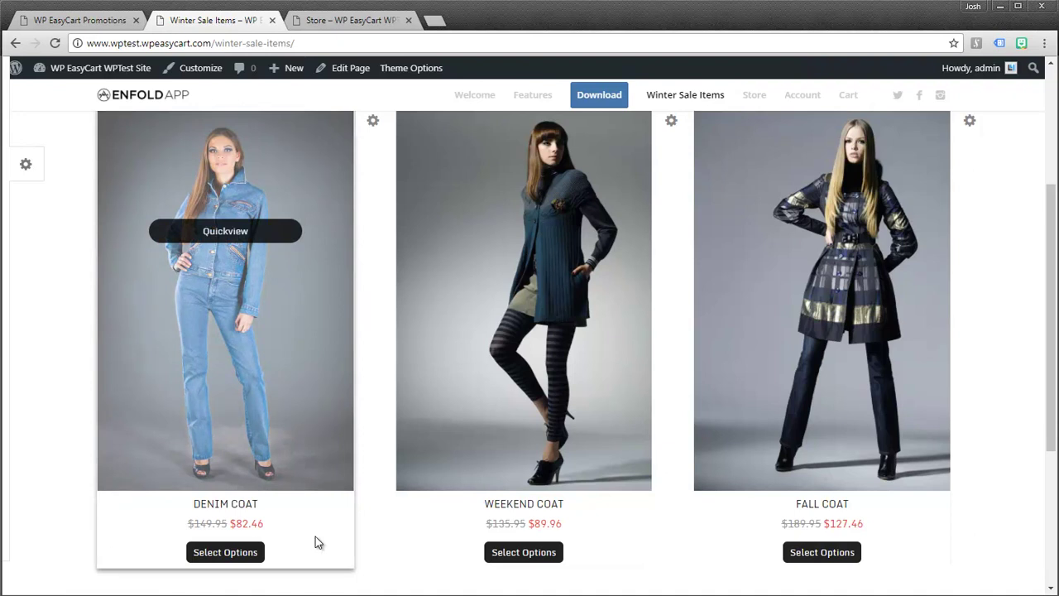
{"action": "scroll", "coordinate": [358, 347], "scroll_direction": "up", "scroll_amount": 3}
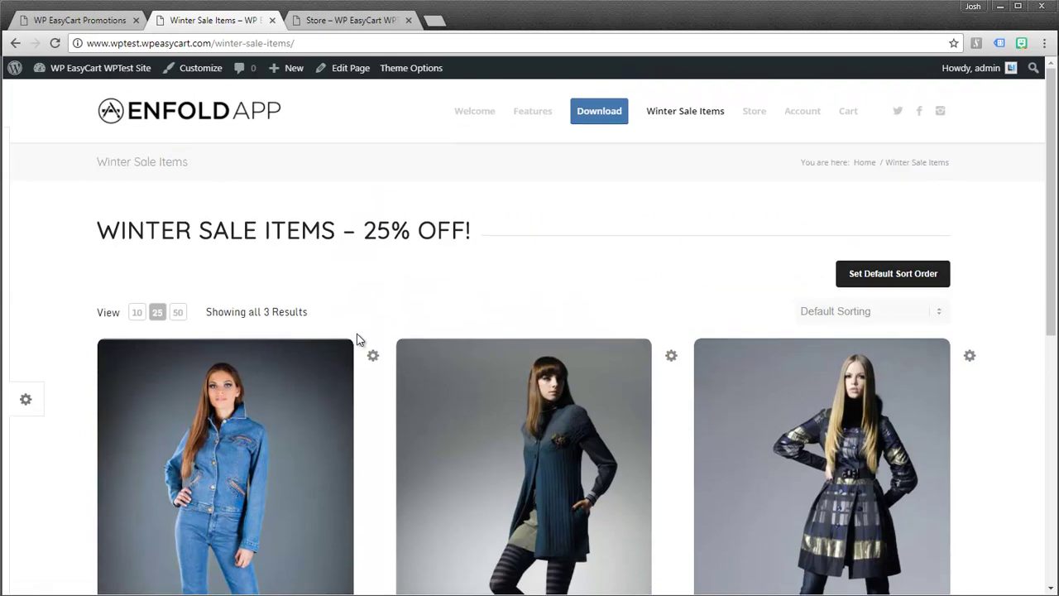
- Check the Winter Coat Sale promotion name in the admin promotions list
{"action": "scroll", "coordinate": [358, 339], "scroll_direction": "down", "scroll_amount": 3}
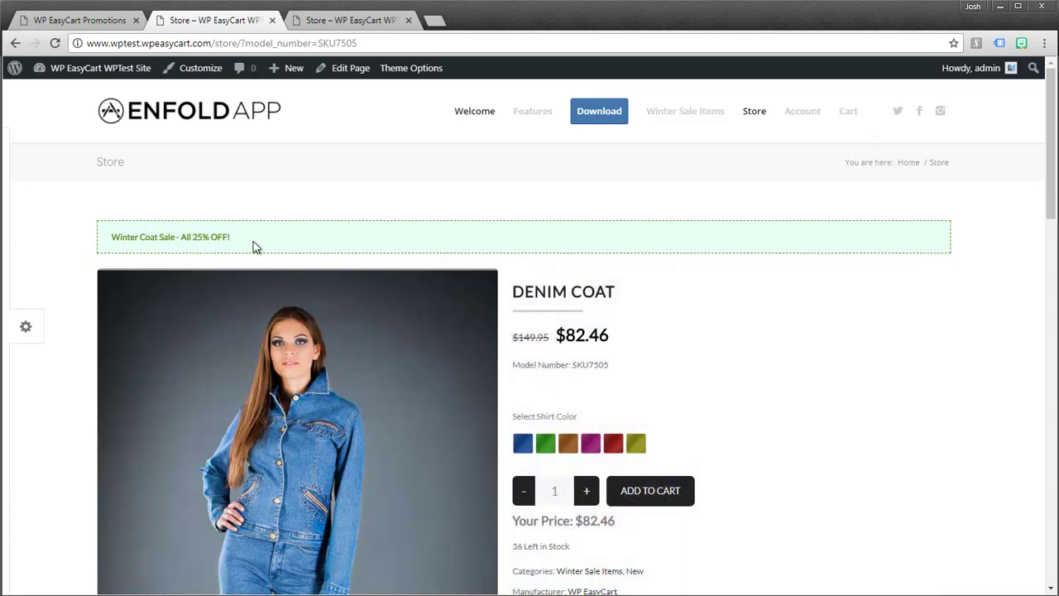
{"action": "left_click", "coordinate": [81, 21]}
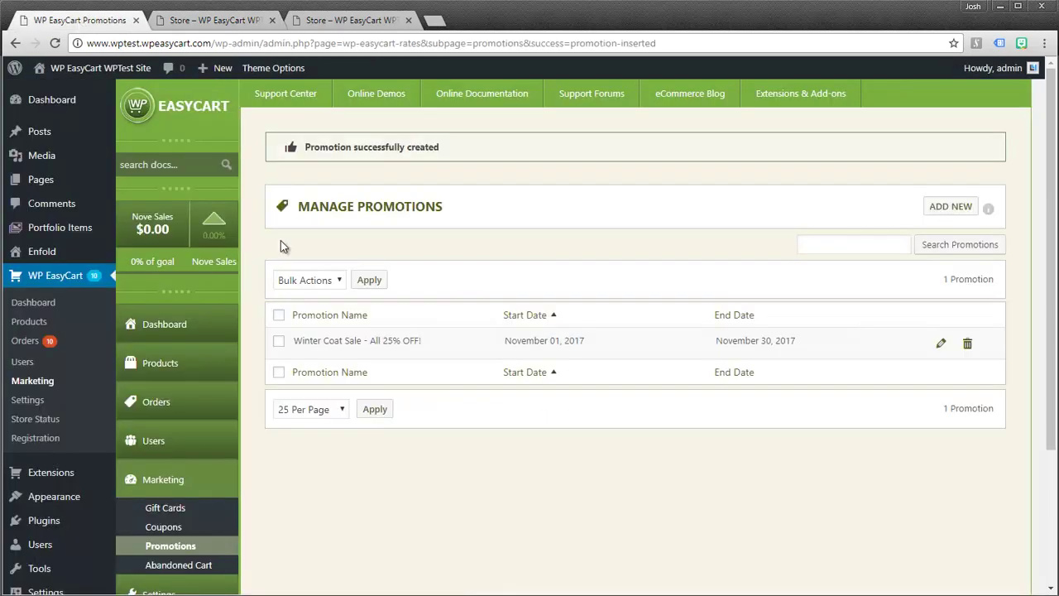
{"action": "left_click_drag", "start_coordinate": [296, 340], "coordinate": [414, 341]}
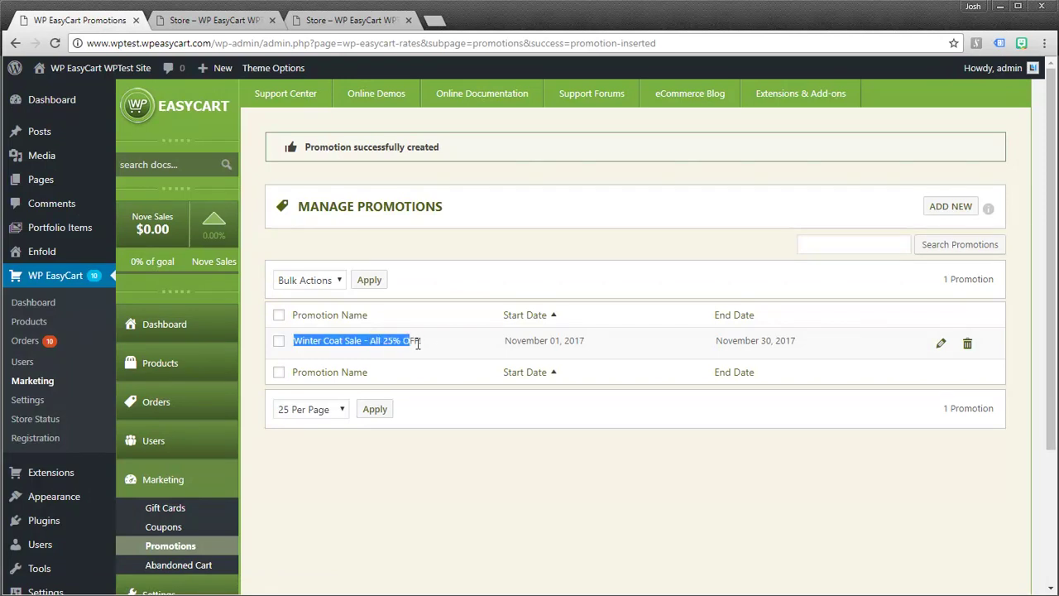
- Browse the sale coats, including the Weekend Coat, and open the Denim Coat page at $82.46
{"action": "left_click", "coordinate": [215, 20]}
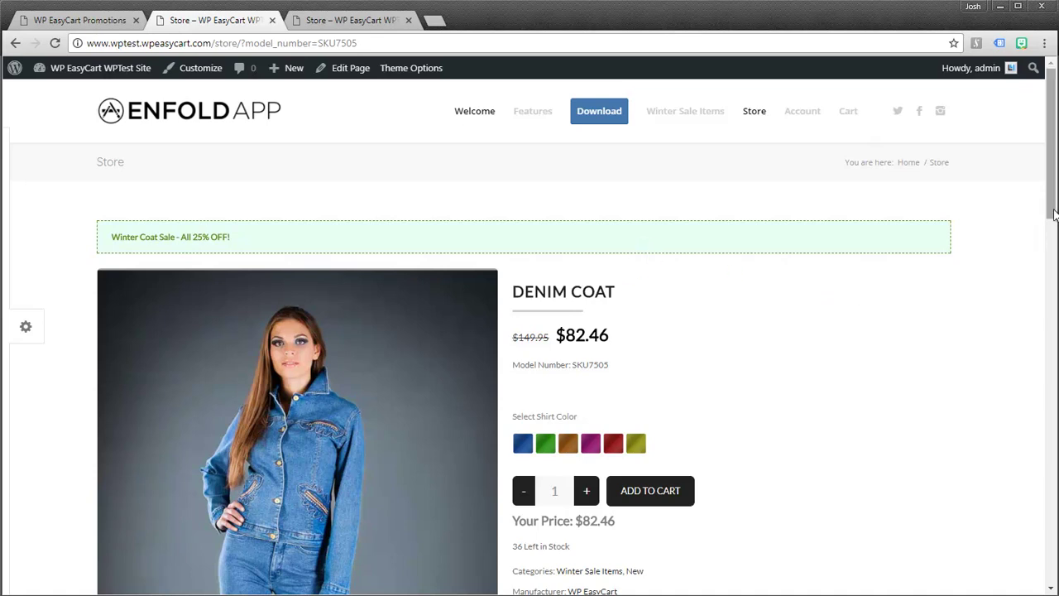
{"action": "mouse_move", "coordinate": [1053, 211]}
{"action": "left_mouse_down"}
{"action": "mouse_move", "coordinate": [1053, 288]}
{"action": "mouse_move", "coordinate": [1053, 213]}
{"action": "left_mouse_up"}
{"action": "mouse_move", "coordinate": [376, 291]}
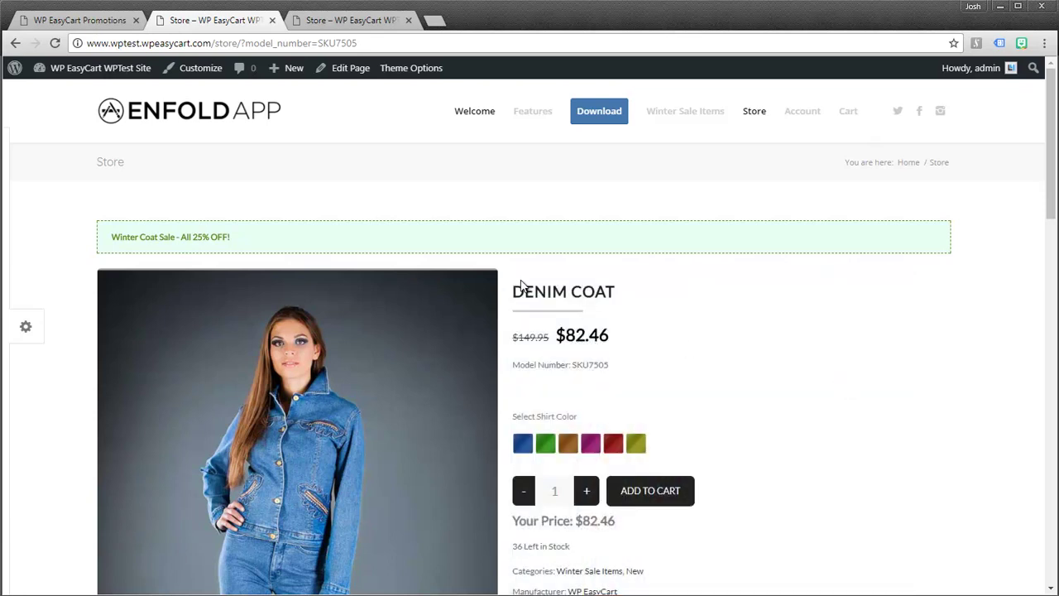
{"action": "key", "text": "alt+Left"}
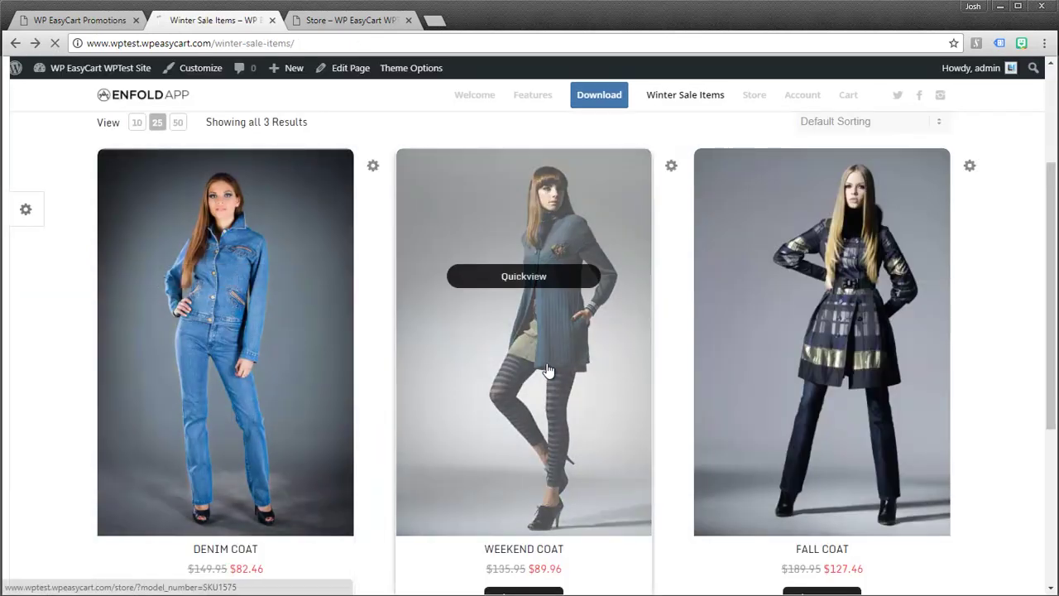
{"action": "left_click", "coordinate": [539, 454]}
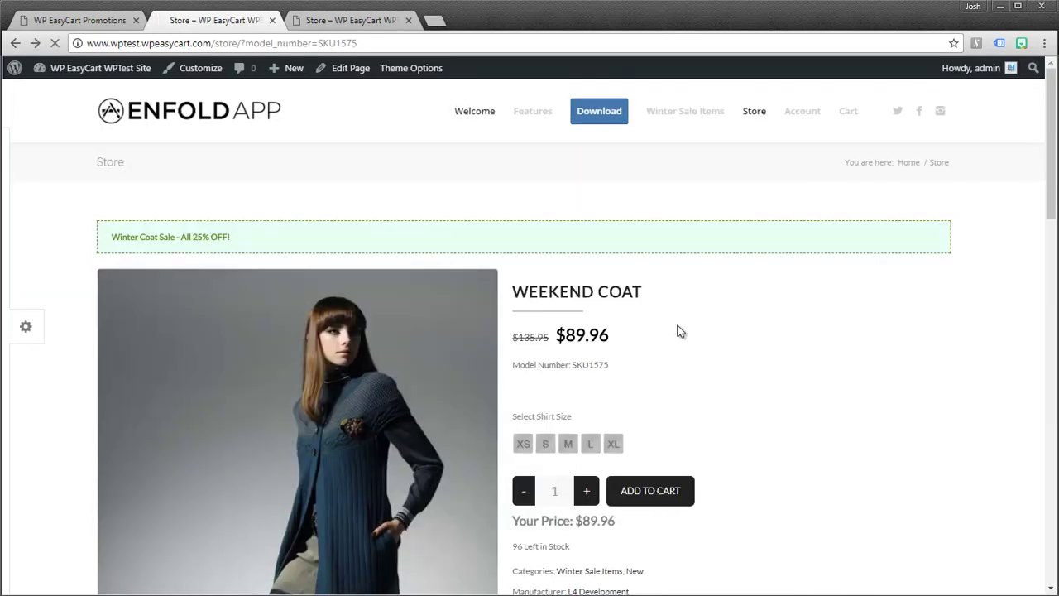
{"action": "key", "text": "alt+Left"}
{"action": "scroll", "coordinate": [331, 306], "scroll_direction": "down", "scroll_amount": 2}
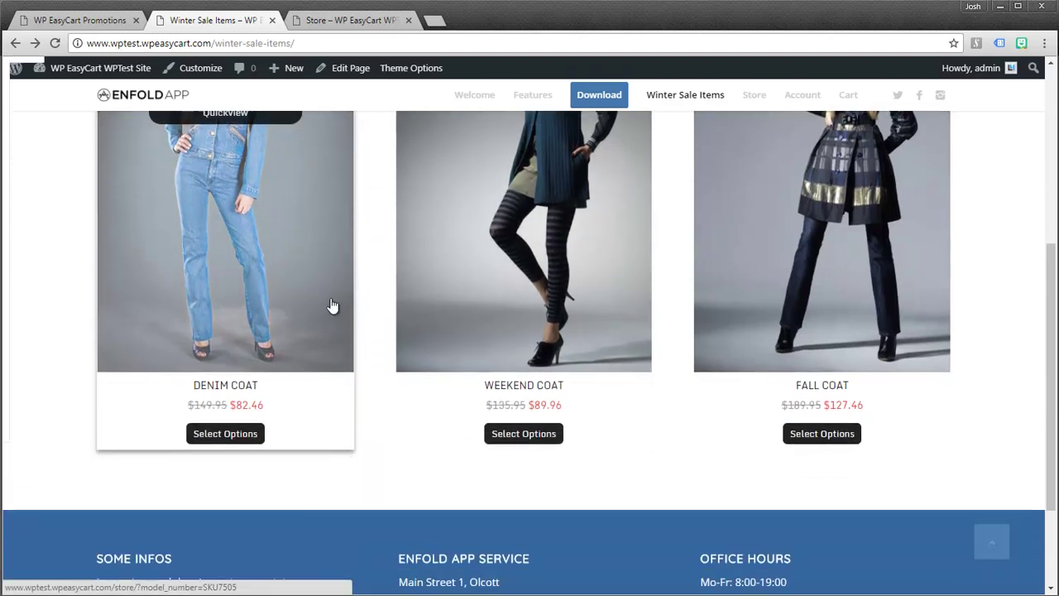
{"action": "left_click", "coordinate": [314, 377]}
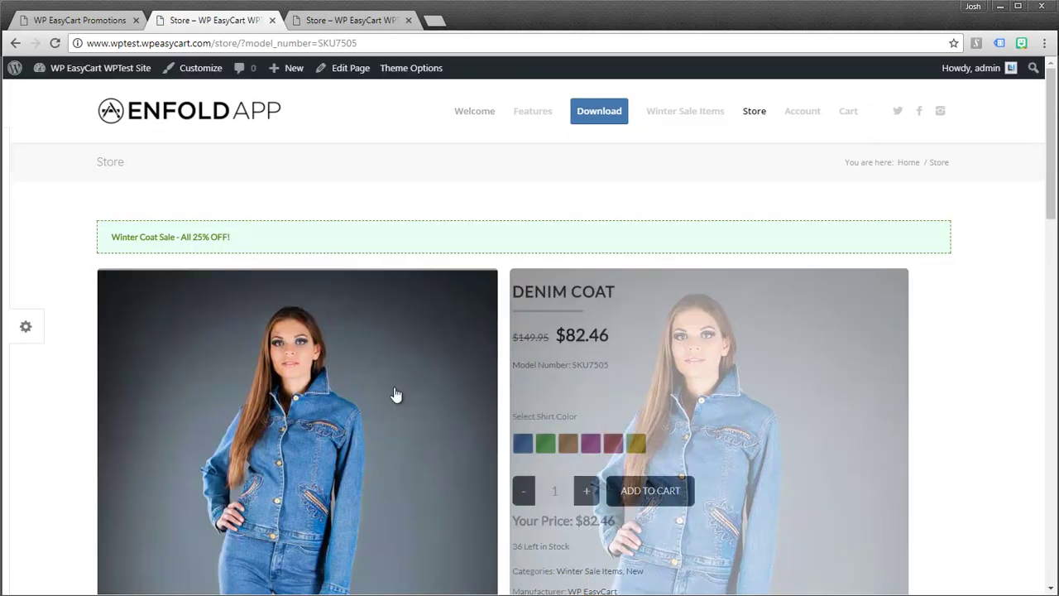
- Add the Denim Coat to the cart at $82.46, check the coupon box, and return to Promotions
{"action": "left_click", "coordinate": [650, 490]}
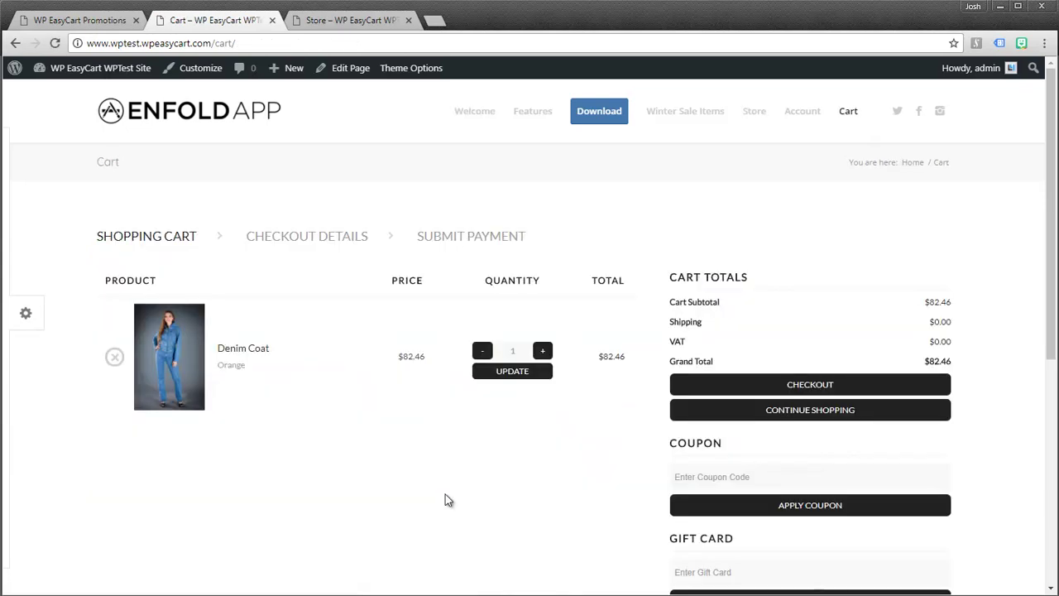
{"action": "scroll", "coordinate": [629, 504], "scroll_direction": "down", "scroll_amount": 1}
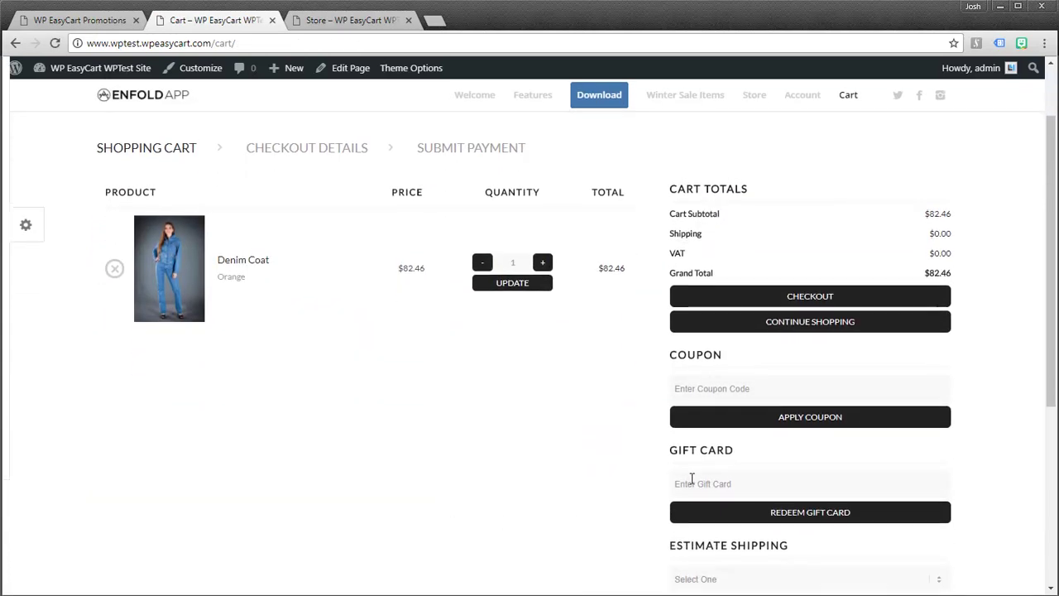
{"action": "left_click", "coordinate": [653, 374]}
{"action": "left_click", "coordinate": [678, 374]}
{"action": "left_click", "coordinate": [679, 409]}
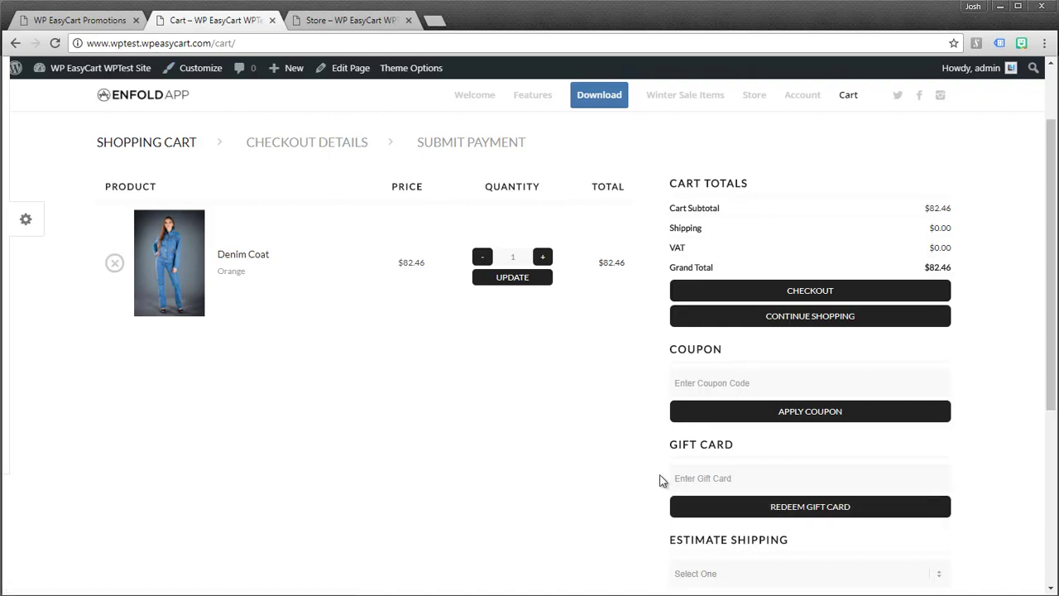
{"action": "left_click", "coordinate": [105, 25]}
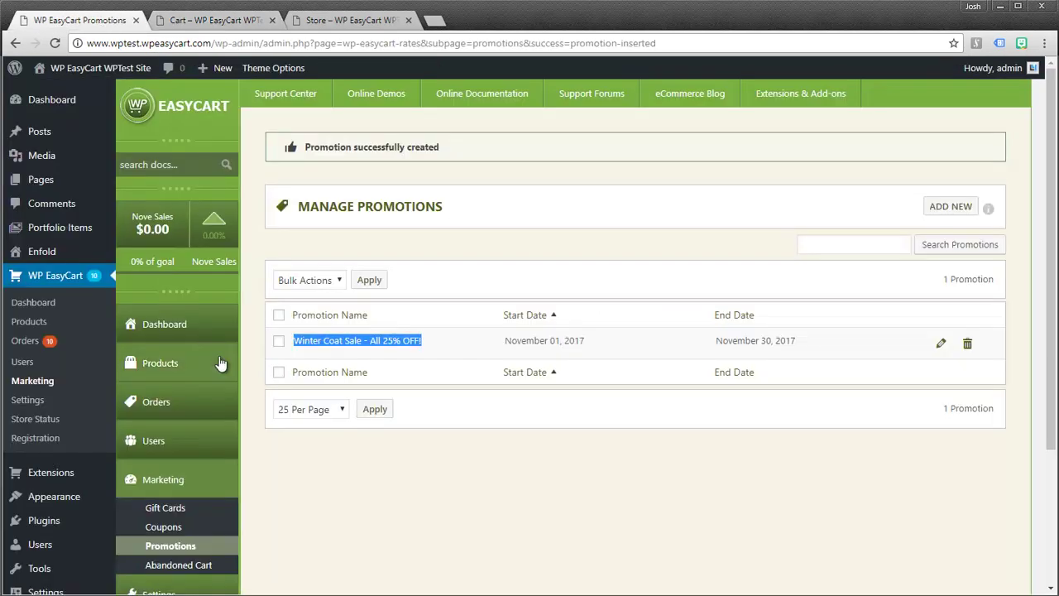
- Go to the Manage Coupons page and start a new coupon
{"action": "left_click", "coordinate": [157, 530]}
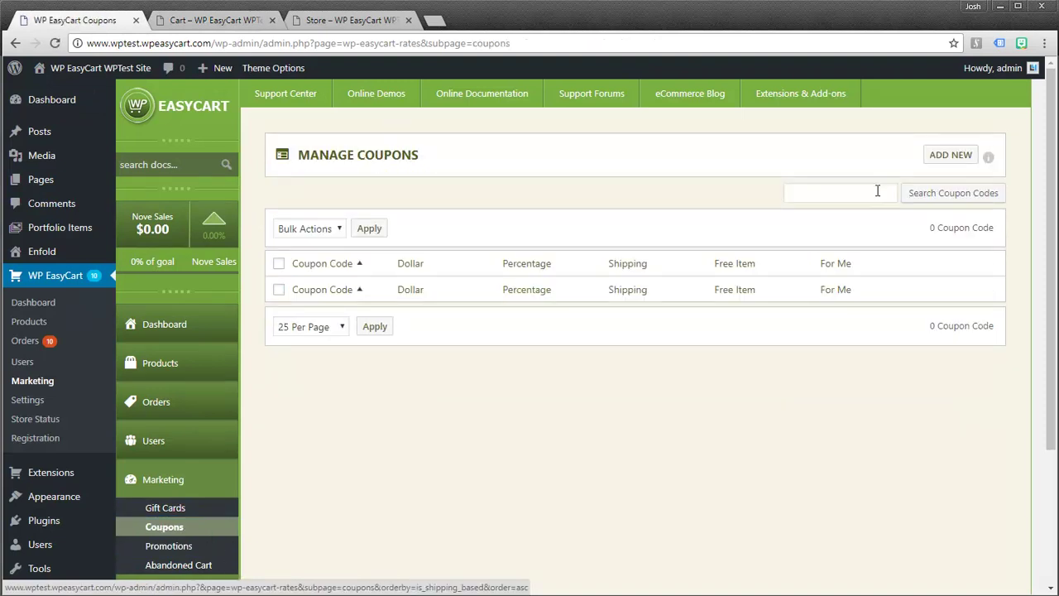
{"action": "left_click", "coordinate": [951, 156]}
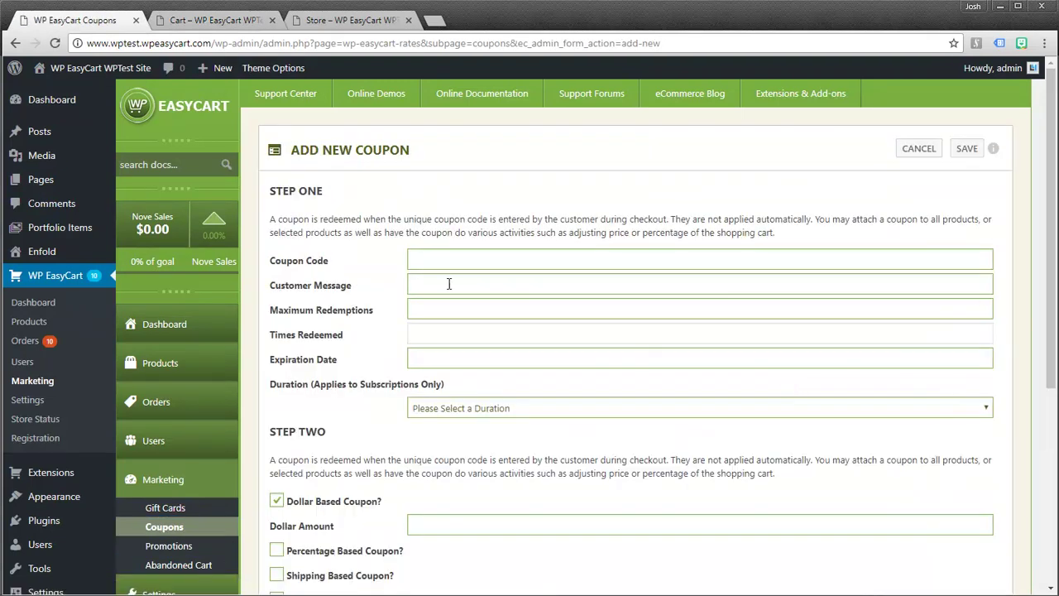
{"action": "scroll", "coordinate": [459, 302], "scroll_direction": "down", "scroll_amount": 1}
{"action": "scroll", "coordinate": [464, 300], "scroll_direction": "down", "scroll_amount": 2}
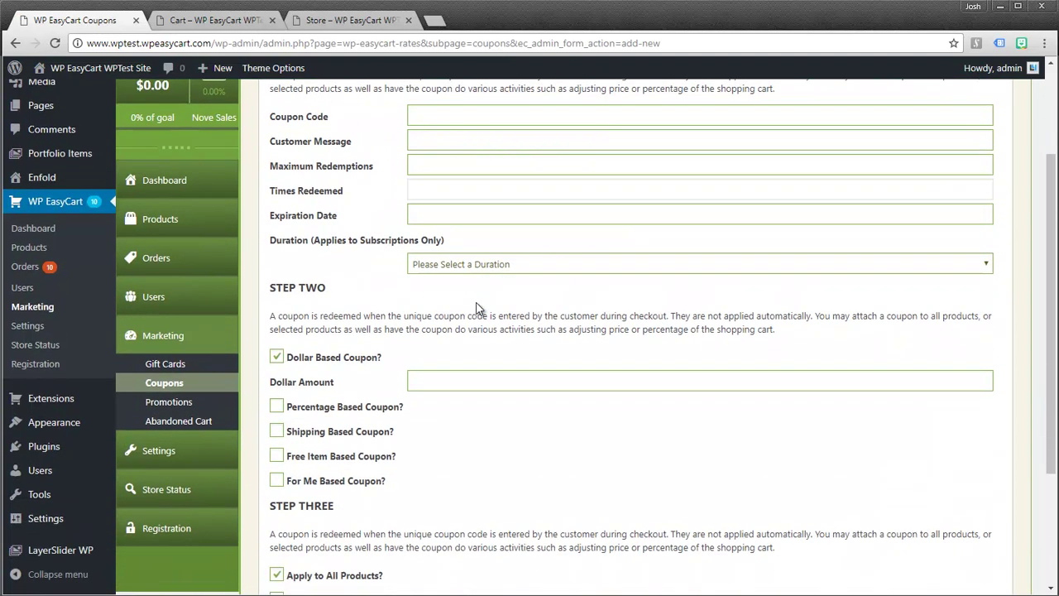
{"action": "scroll", "coordinate": [478, 298], "scroll_direction": "down", "scroll_amount": 1}
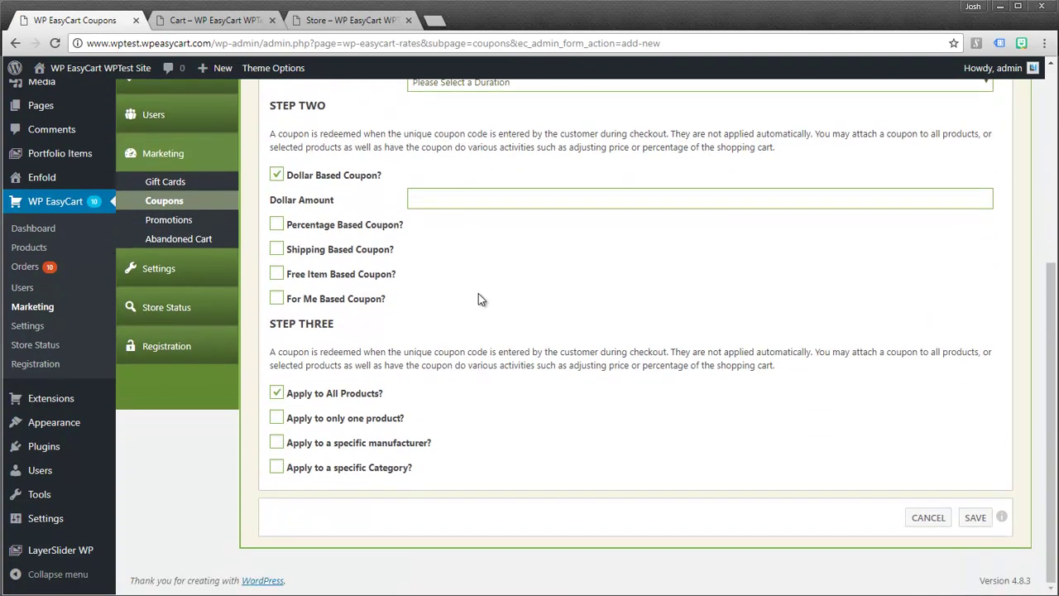
{"action": "scroll", "coordinate": [478, 292], "scroll_direction": "up", "scroll_amount": 4}
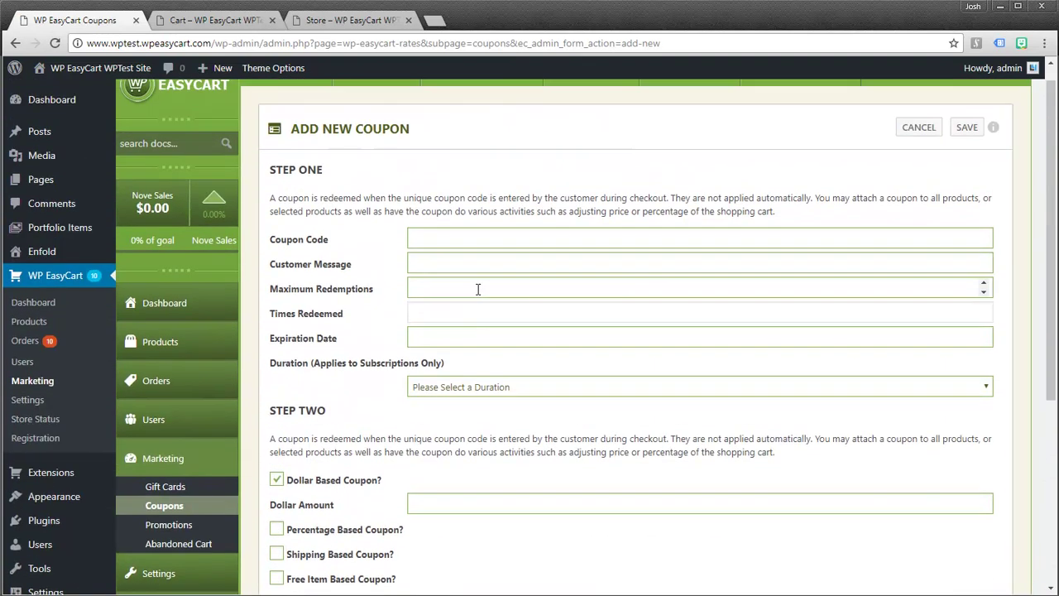
- Enter coupon code winterspecial2017 with the message 'You received FREE shipping!' and maximum redemptions 5
{"action": "left_click", "coordinate": [422, 237]}
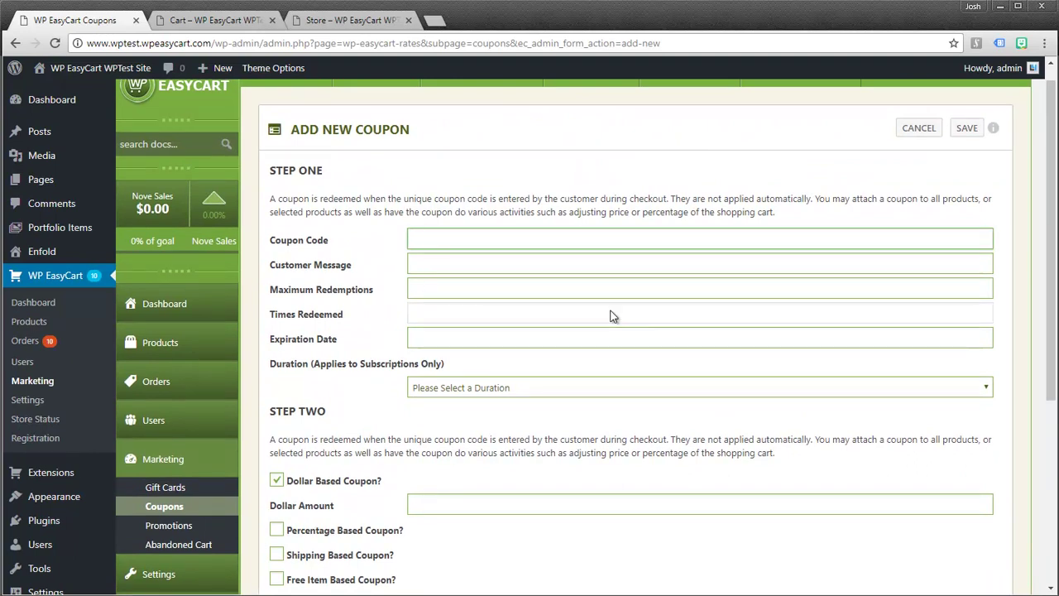
{"action": "type", "text": "winterspecial2017"}
{"action": "left_click", "coordinate": [485, 268]}
{"action": "type", "text": "You received FREE shipping!"}
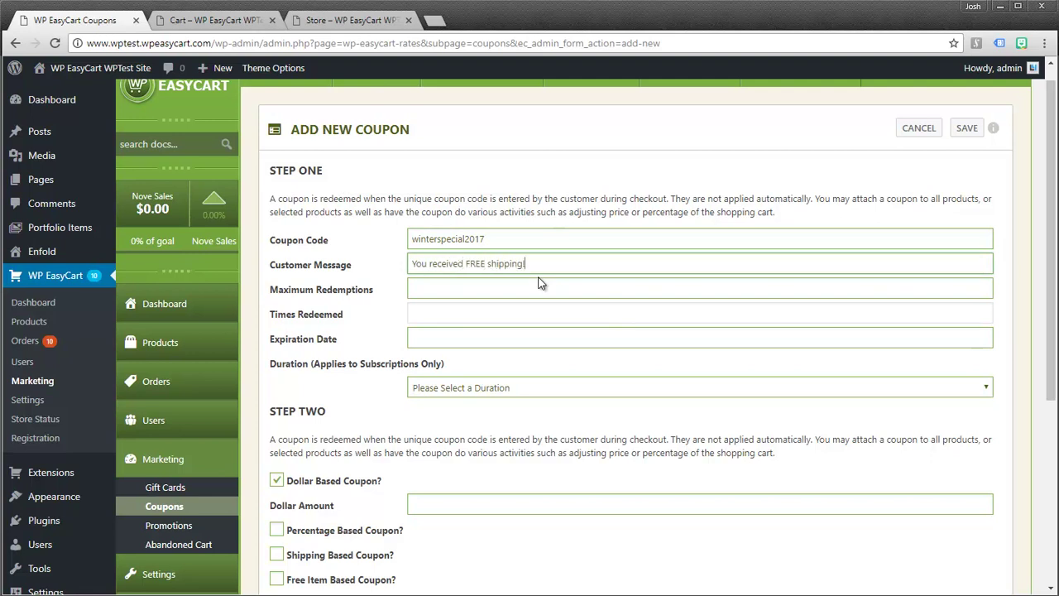
{"action": "left_click_drag", "start_coordinate": [493, 238], "coordinate": [398, 241]}
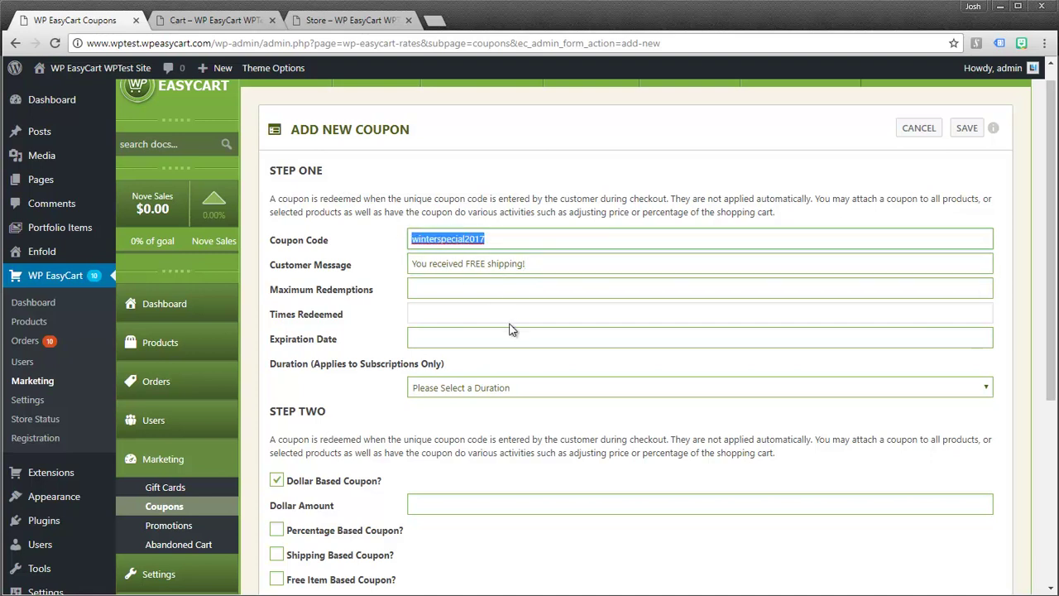
{"action": "left_click_drag", "start_coordinate": [528, 264], "coordinate": [405, 266]}
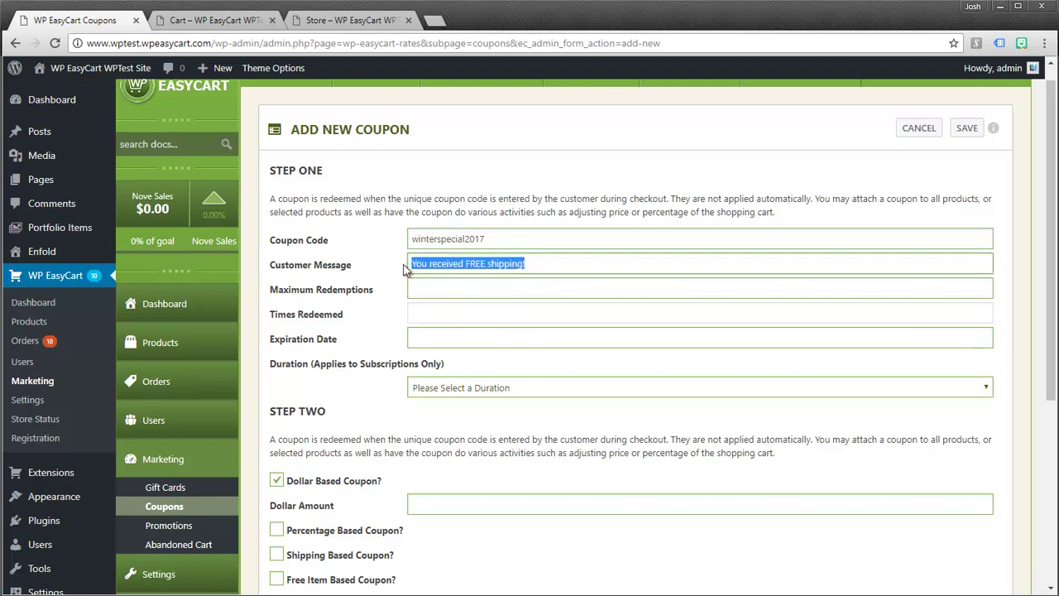
{"action": "left_click", "coordinate": [445, 293]}
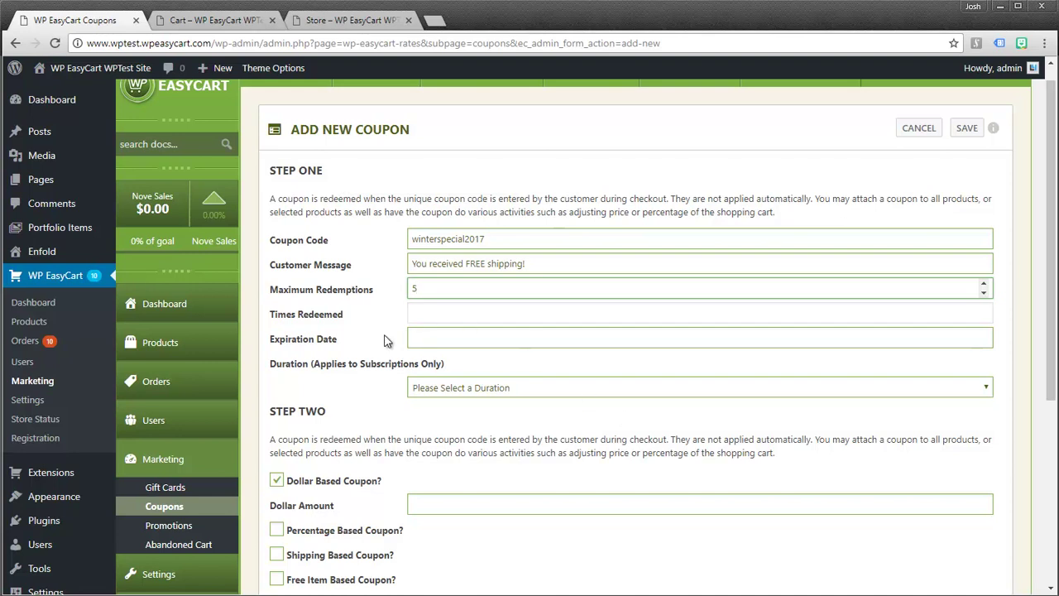
- Set the coupon's expiration date to November 30, 2017
{"action": "left_click", "coordinate": [423, 338]}
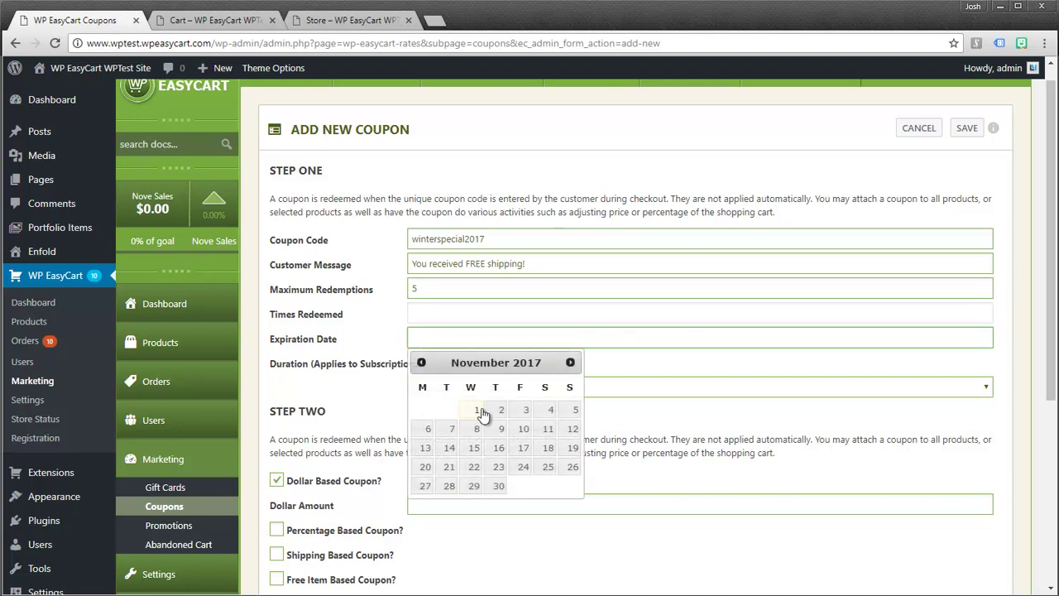
{"action": "left_click", "coordinate": [496, 485]}
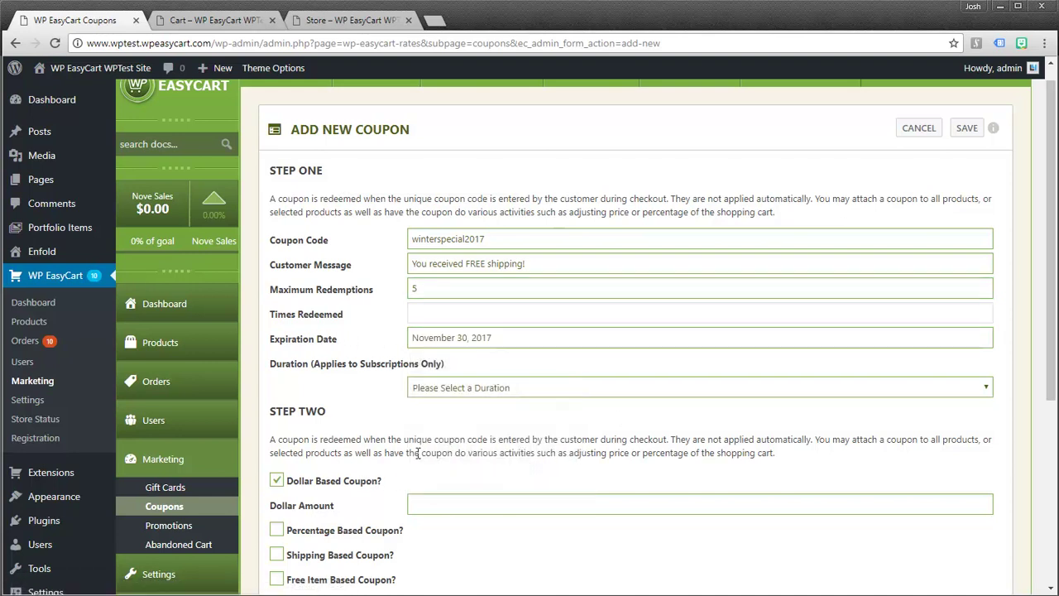
{"action": "left_click", "coordinate": [454, 389]}
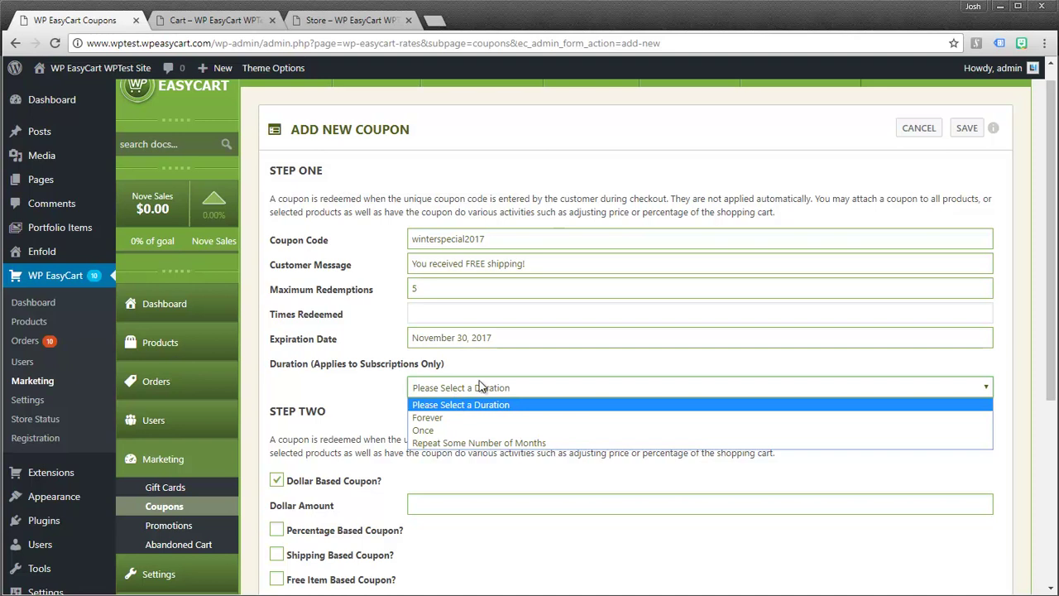
{"action": "left_click", "coordinate": [474, 389]}
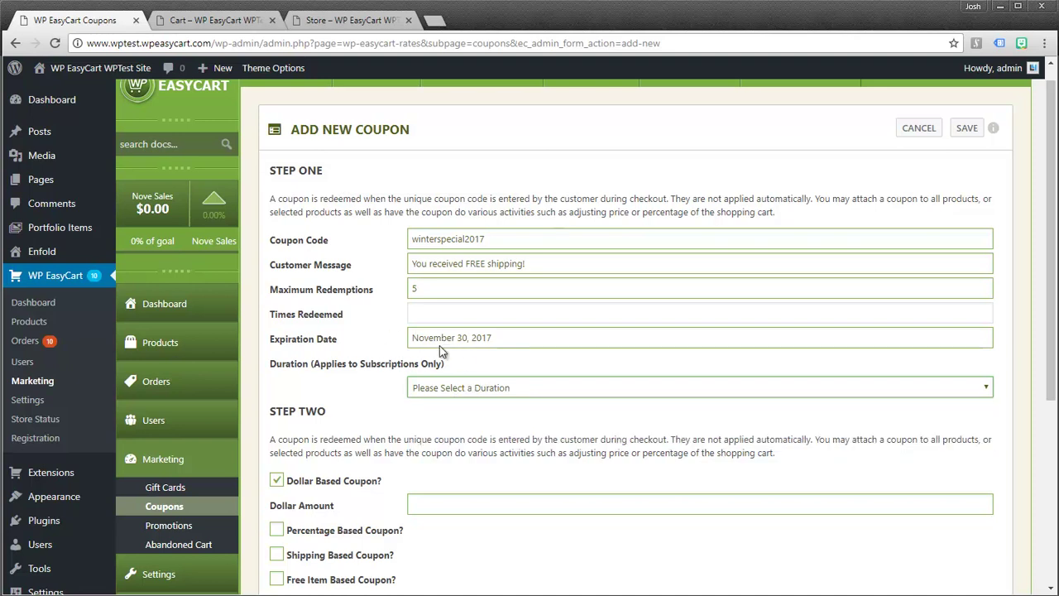
- Make it a shipping-based coupon with a 0.00 shipping discount
{"action": "scroll", "coordinate": [454, 518], "scroll_direction": "down", "scroll_amount": 3}
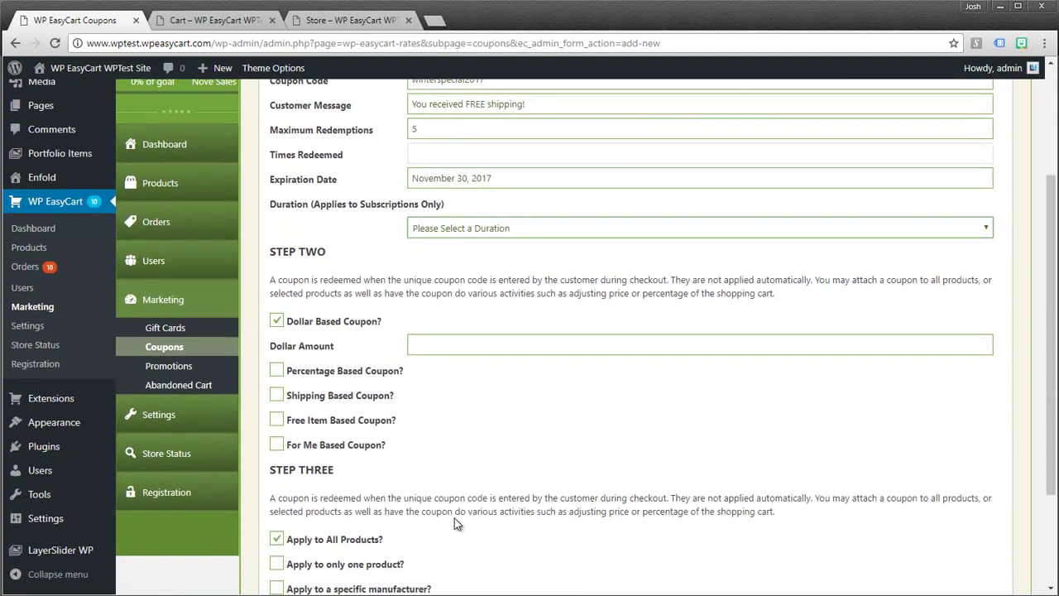
{"action": "left_click", "coordinate": [278, 339]}
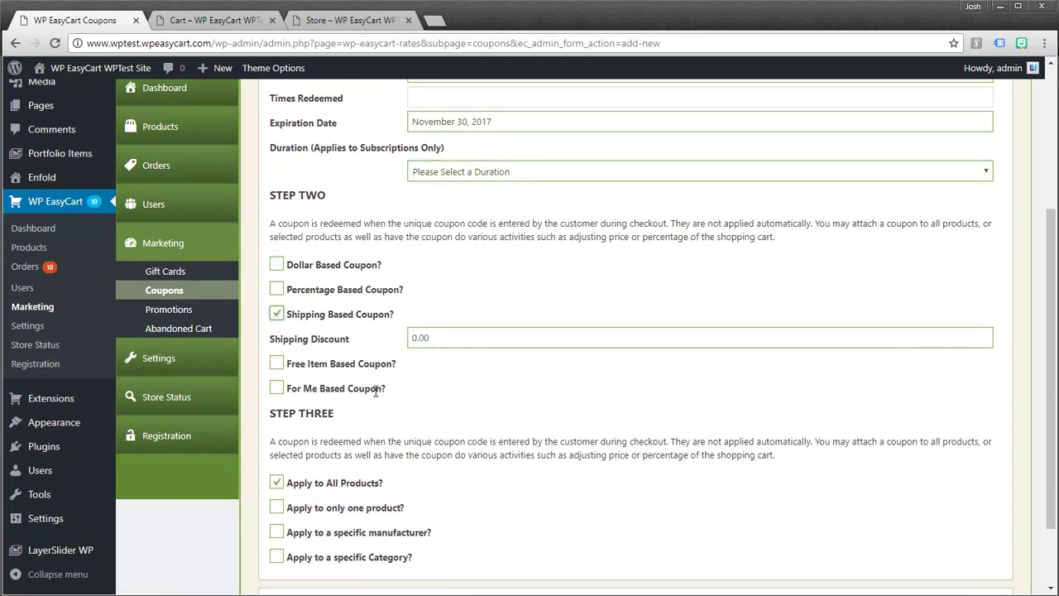
{"action": "left_click_drag", "start_coordinate": [459, 337], "coordinate": [406, 342]}
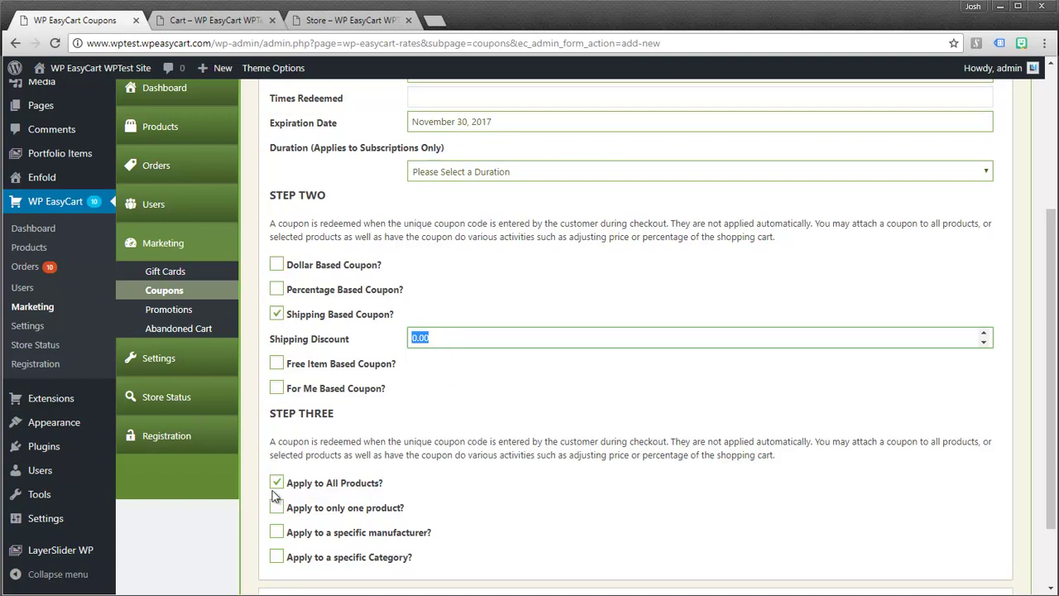
- Enable the specific-category restriction and compare coupon types, keeping it shipping-based
{"action": "left_click", "coordinate": [276, 557]}
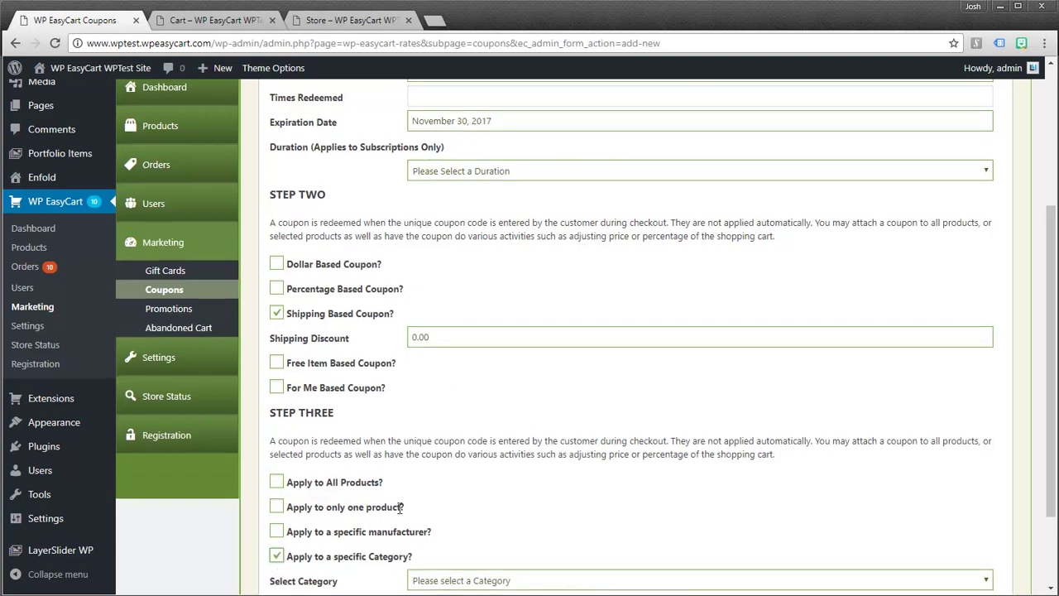
{"action": "scroll", "coordinate": [403, 505], "scroll_direction": "down", "scroll_amount": 2}
{"action": "left_click", "coordinate": [435, 473]}
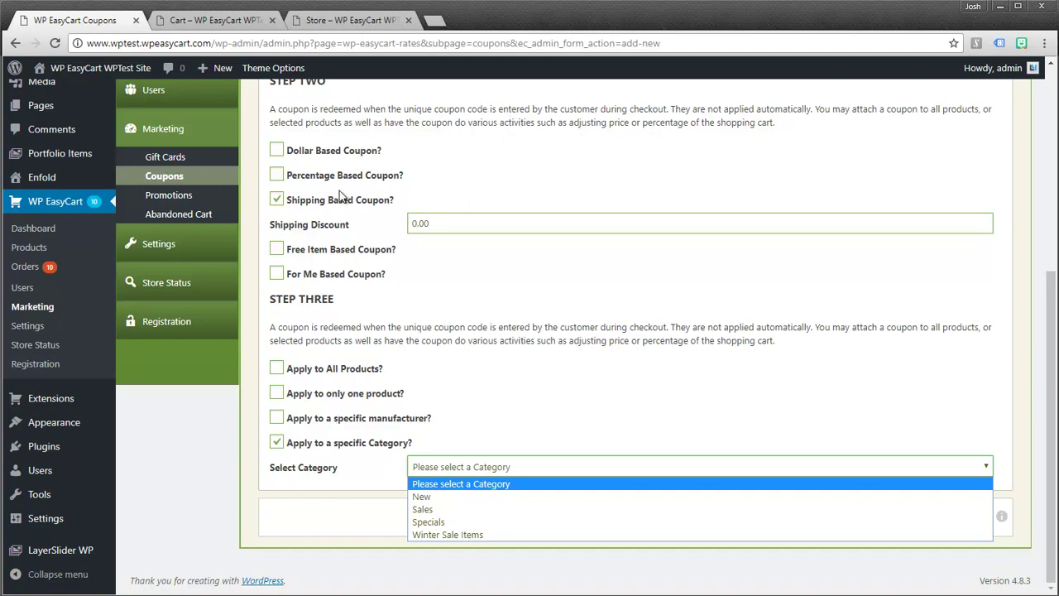
{"action": "left_click", "coordinate": [278, 177]}
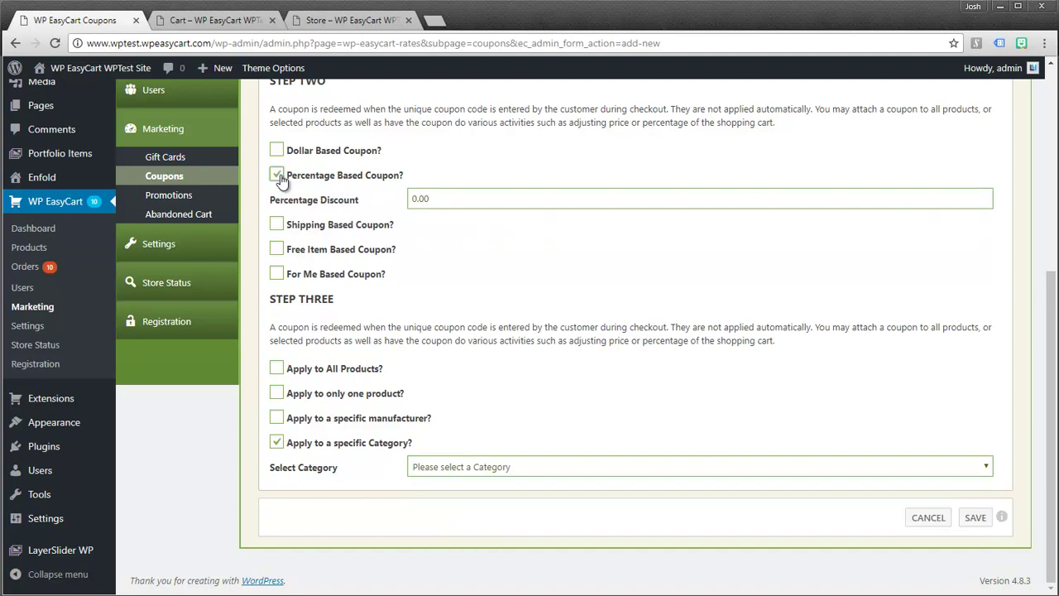
{"action": "left_click", "coordinate": [277, 150]}
{"action": "left_click", "coordinate": [276, 200]}
{"action": "left_click", "coordinate": [276, 224]}
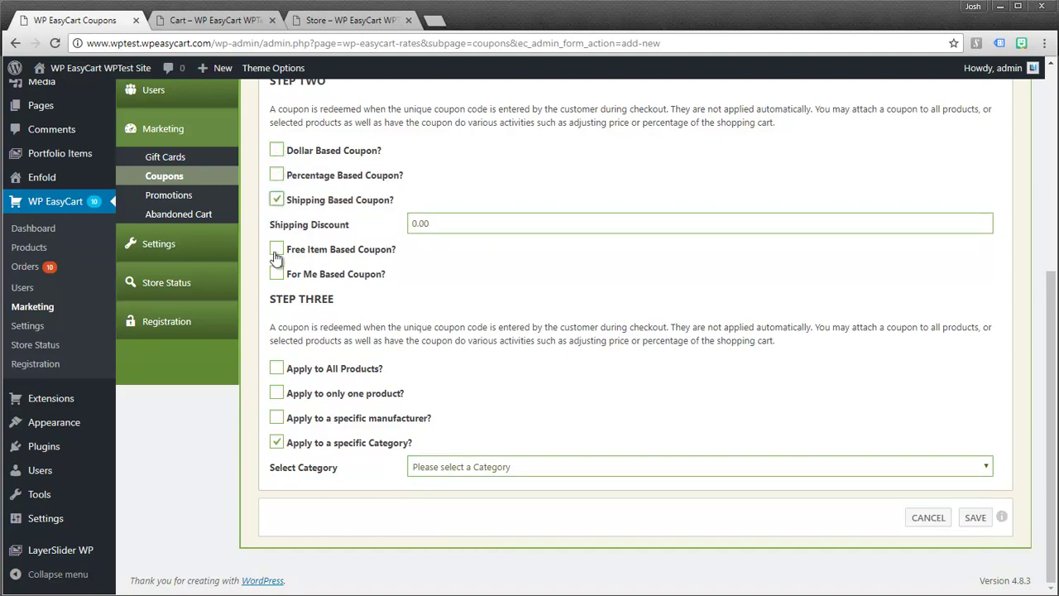
{"action": "left_click", "coordinate": [276, 251]}
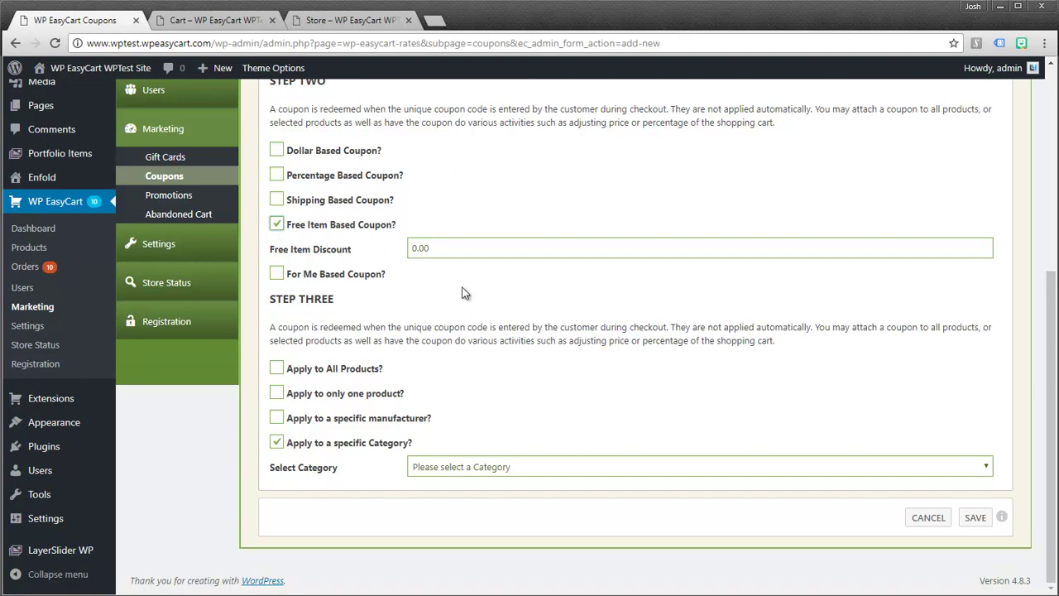
{"action": "left_click", "coordinate": [277, 201]}
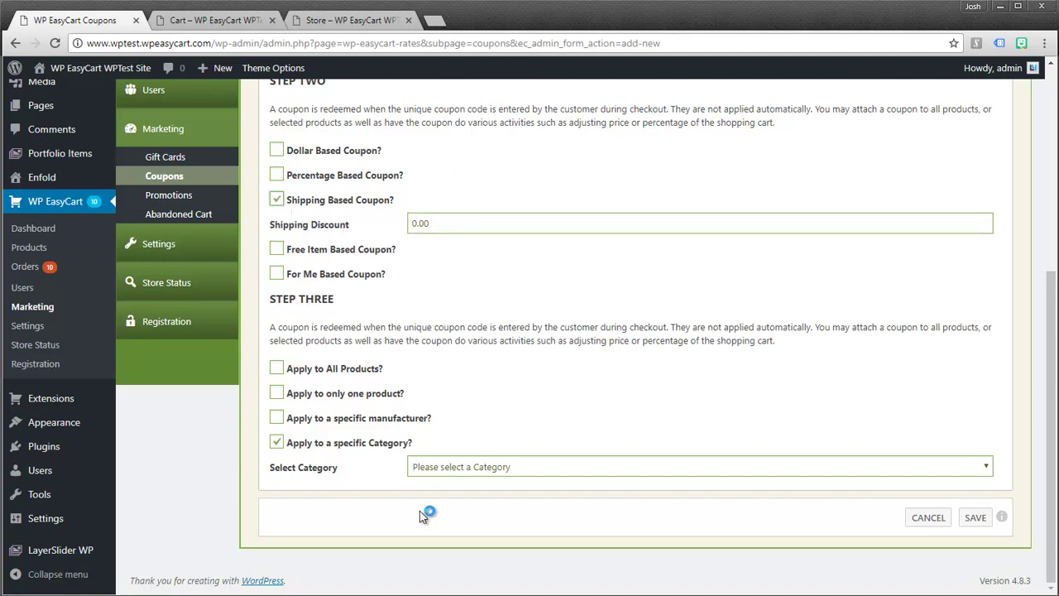
- Choose the Winter Sale Items category and save the coupon
{"action": "left_click", "coordinate": [460, 468]}
{"action": "left_click", "coordinate": [451, 534]}
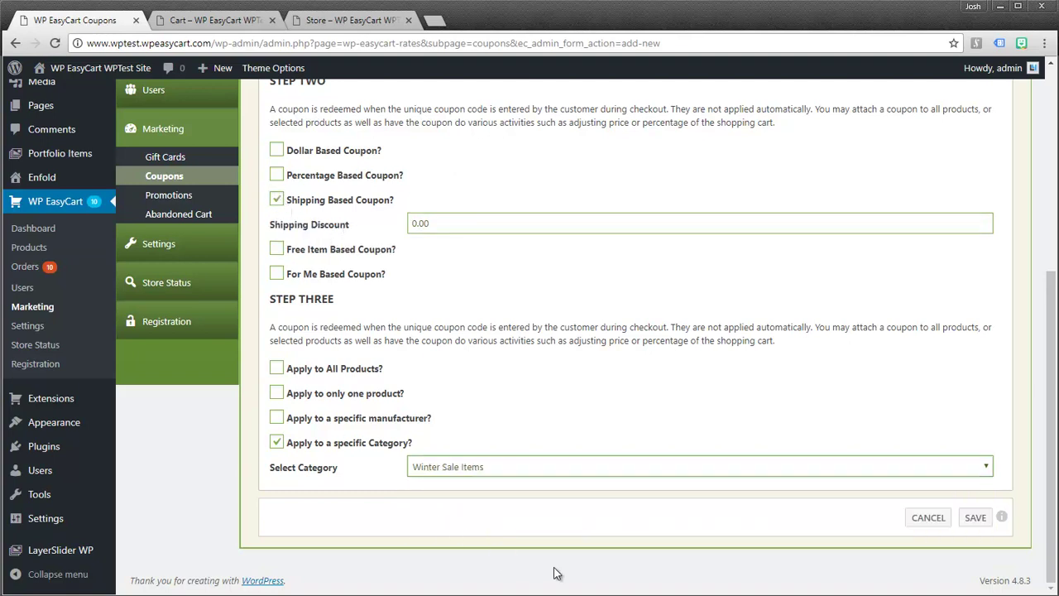
{"action": "left_click", "coordinate": [975, 521]}
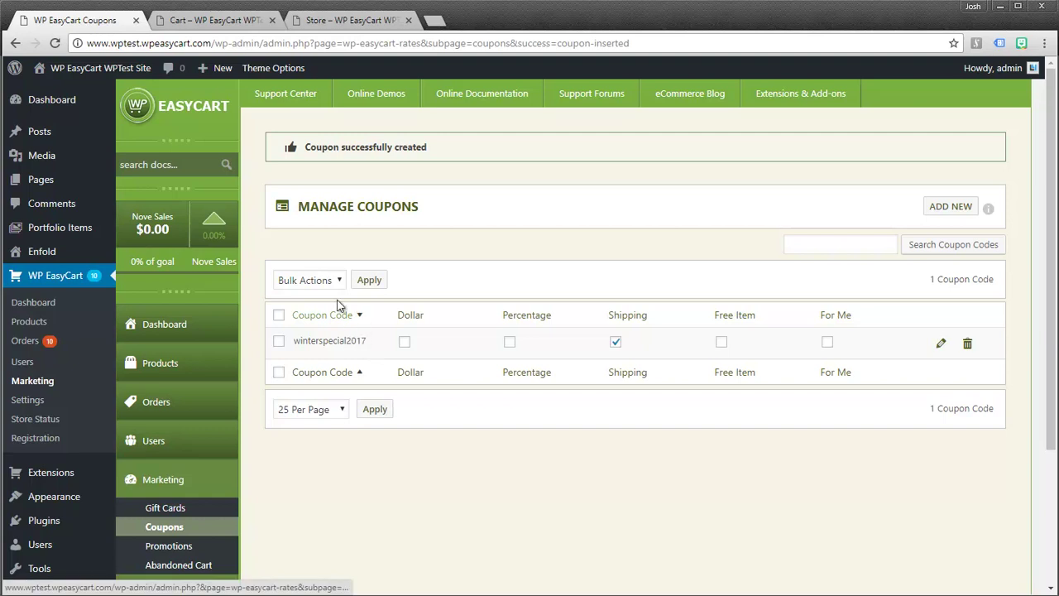
- In the storefront cart, apply coupon winterspecial2017 to get free shipping and a $82.46 total
{"action": "left_click", "coordinate": [233, 22]}
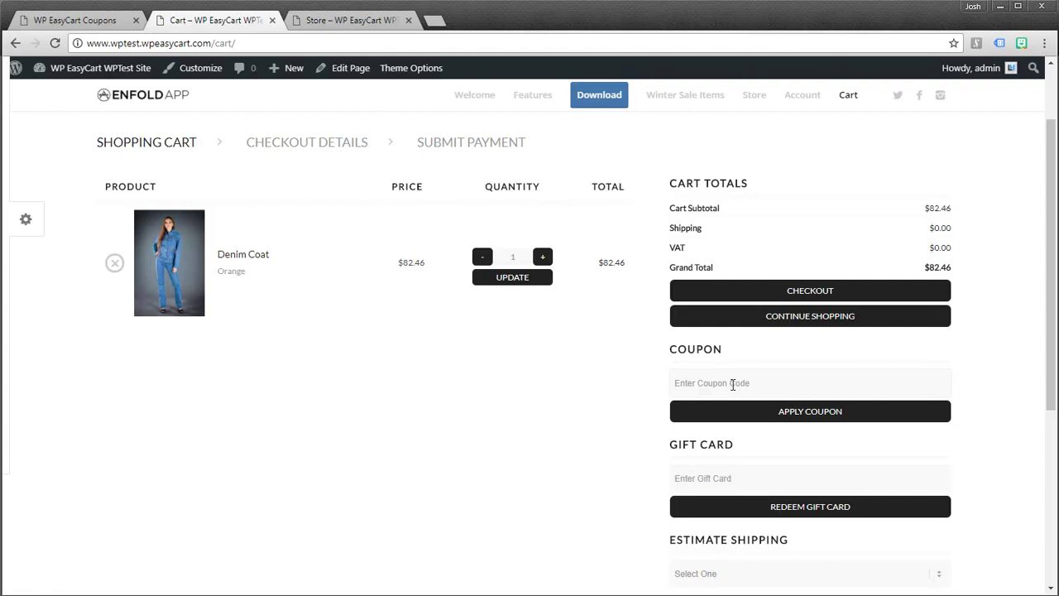
{"action": "left_click", "coordinate": [733, 384]}
{"action": "type", "text": "winter"}
{"action": "left_click", "coordinate": [742, 407]}
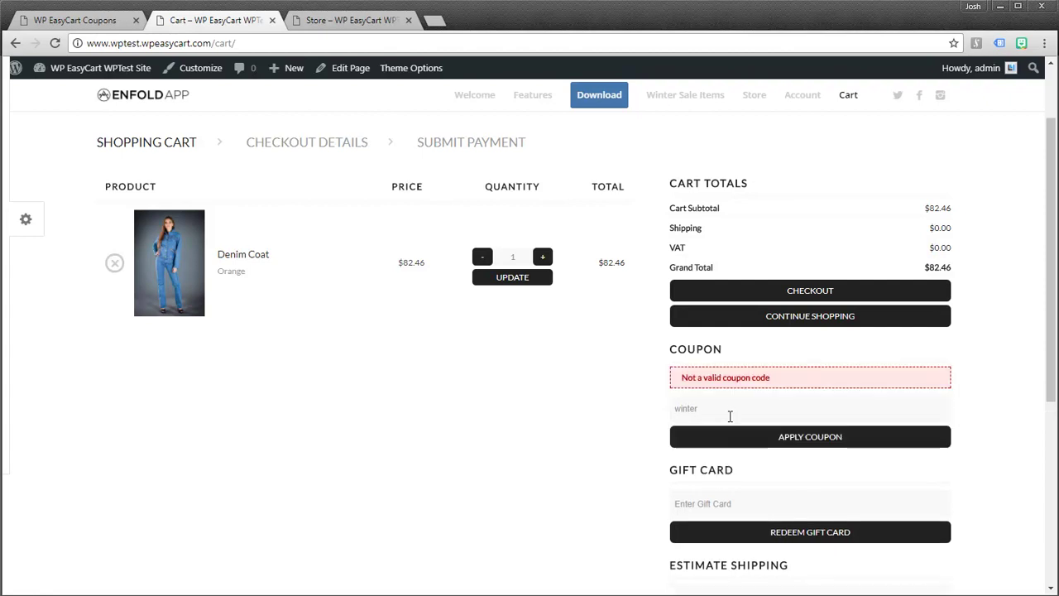
{"action": "left_click", "coordinate": [731, 411]}
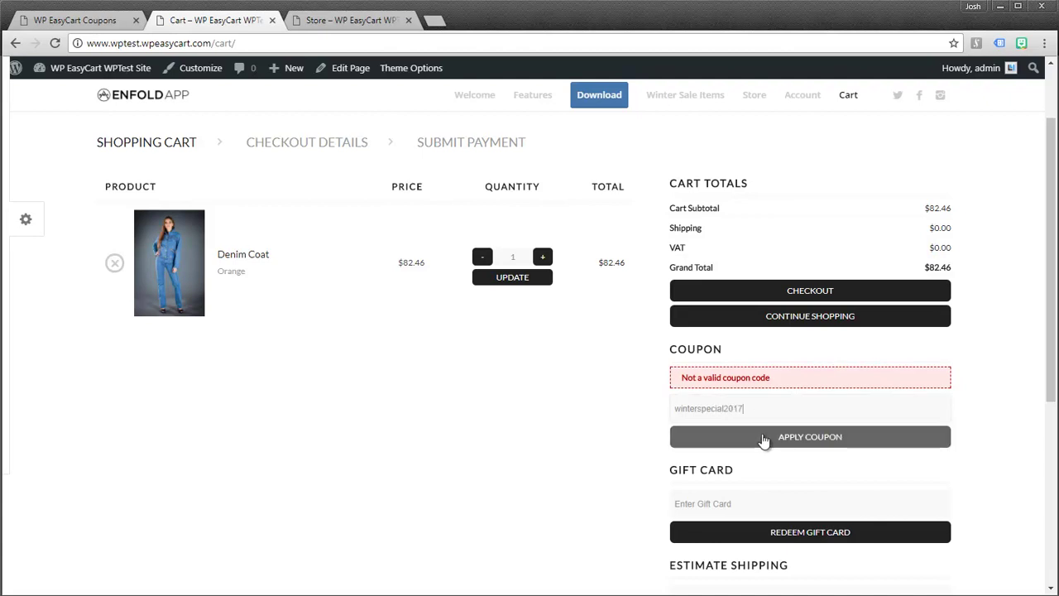
{"action": "left_click", "coordinate": [759, 437]}
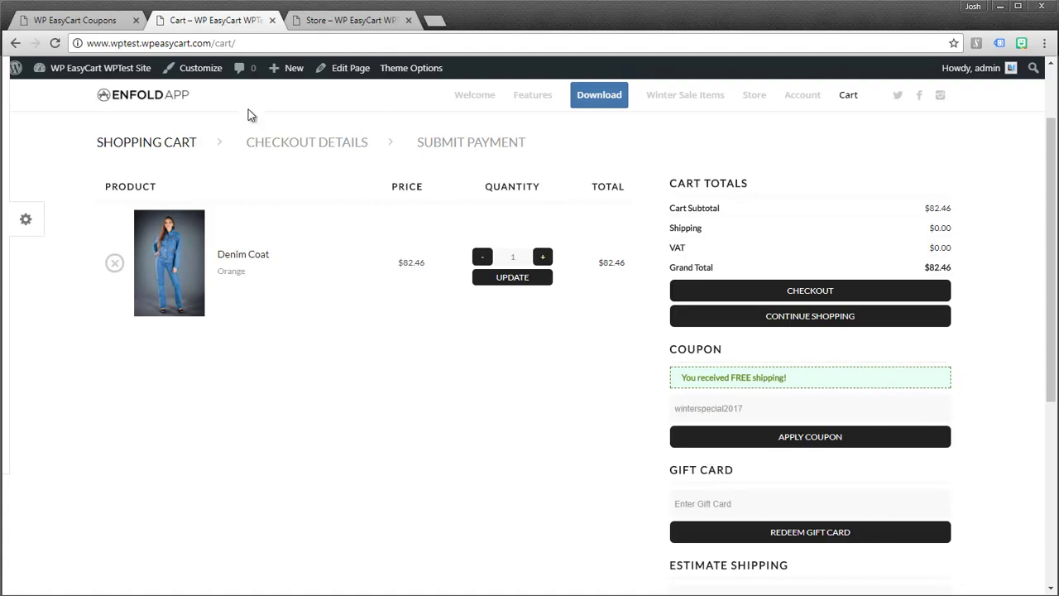
- Edit coupon winterspecial2017 to allow 100 maximum redemptions and save it
{"action": "left_click", "coordinate": [115, 26]}
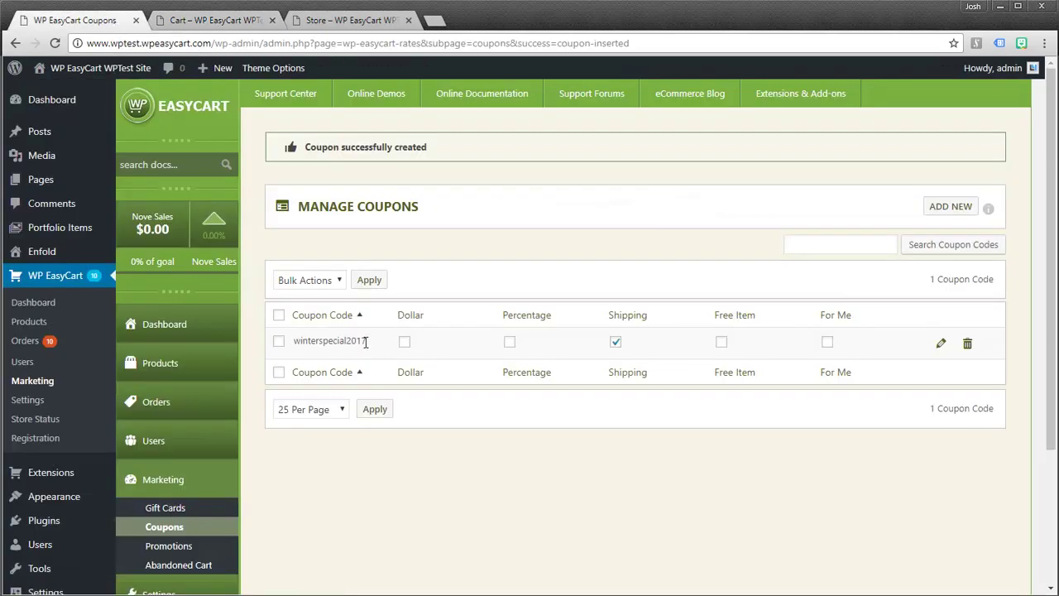
{"action": "left_click_drag", "start_coordinate": [369, 341], "coordinate": [291, 342]}
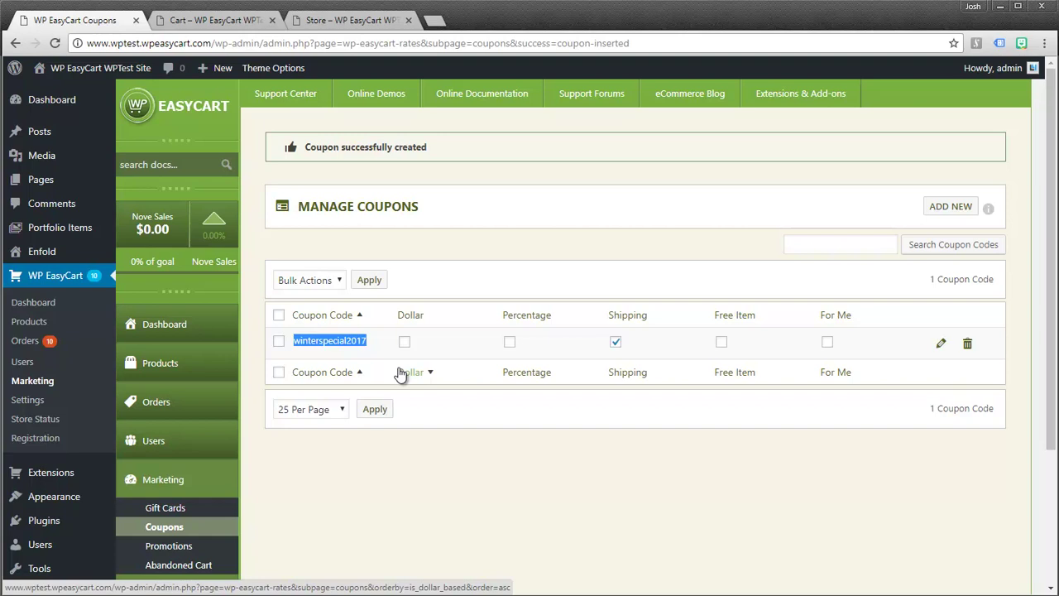
{"action": "left_click", "coordinate": [941, 343]}
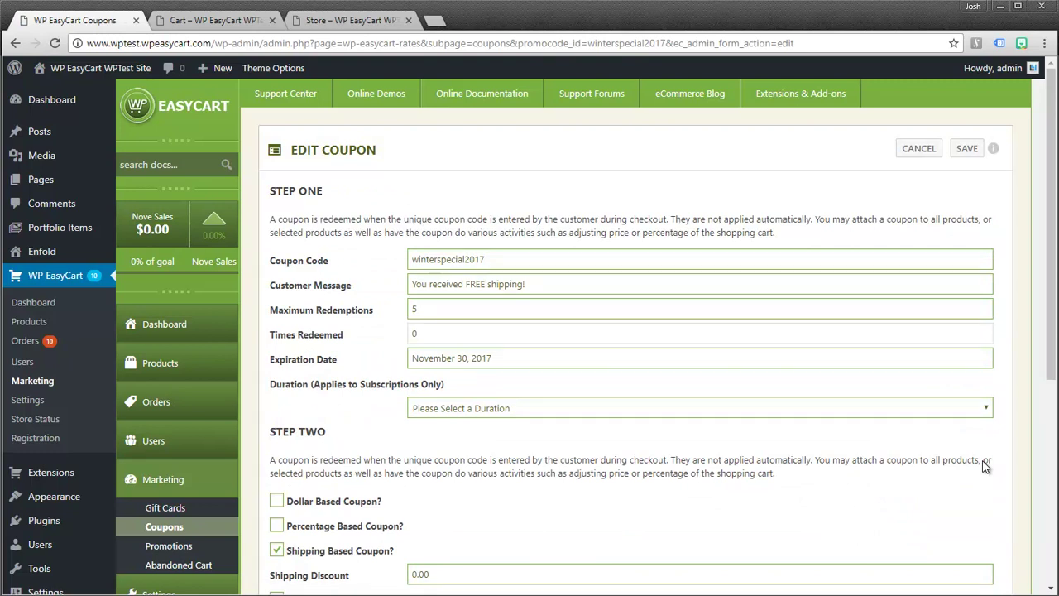
{"action": "left_click_drag", "start_coordinate": [426, 309], "coordinate": [403, 311]}
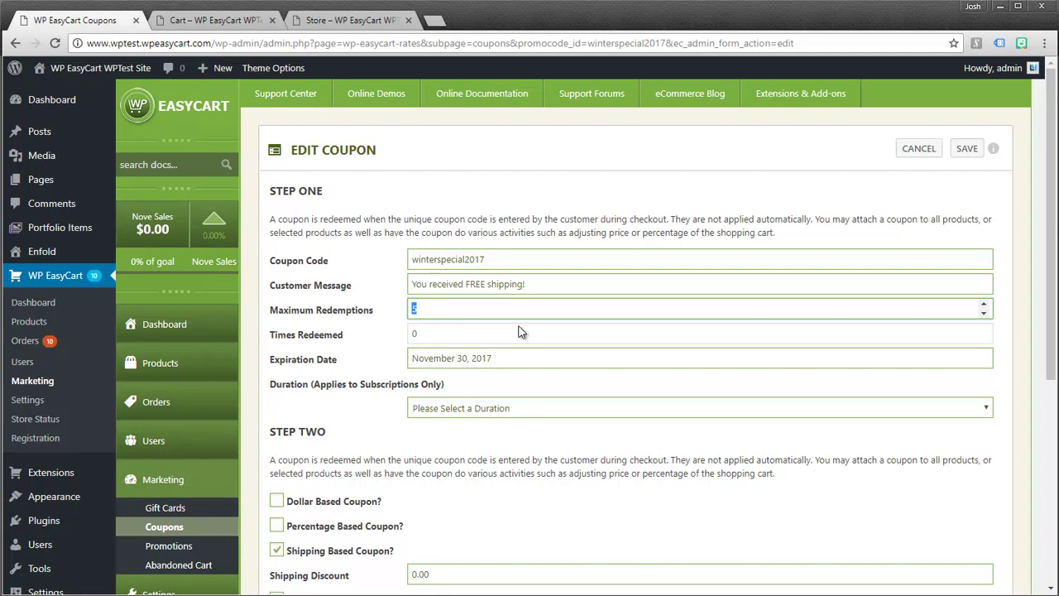
{"action": "type", "text": "100"}
{"action": "left_click", "coordinate": [966, 150]}
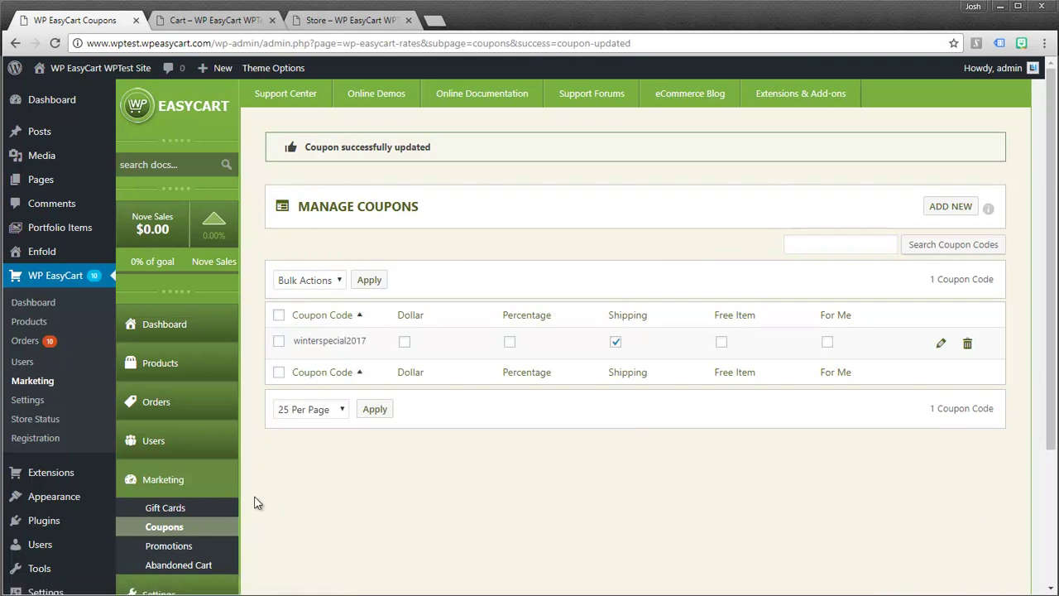
- Open the Promotions list, check the storefront Winter Sale Items page, then return to Promotions
{"action": "left_click", "coordinate": [181, 548]}
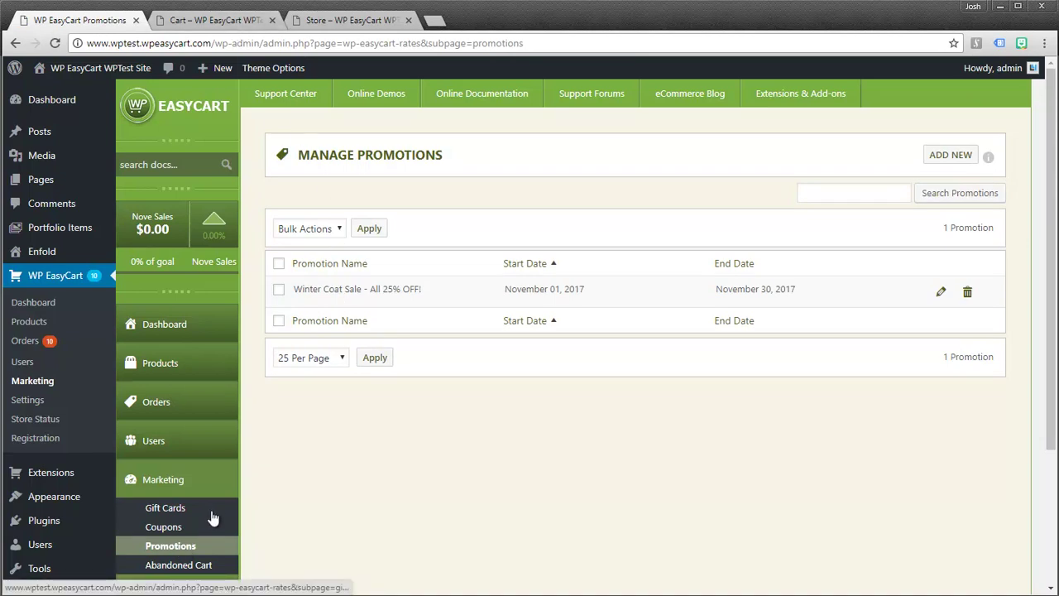
{"action": "left_click", "coordinate": [237, 25]}
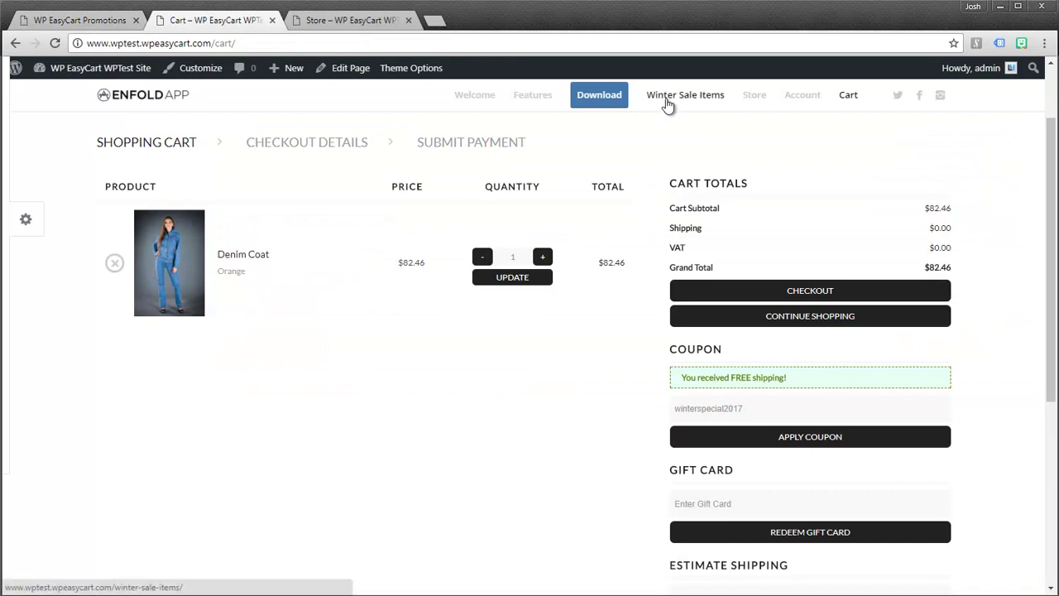
{"action": "left_click", "coordinate": [685, 95]}
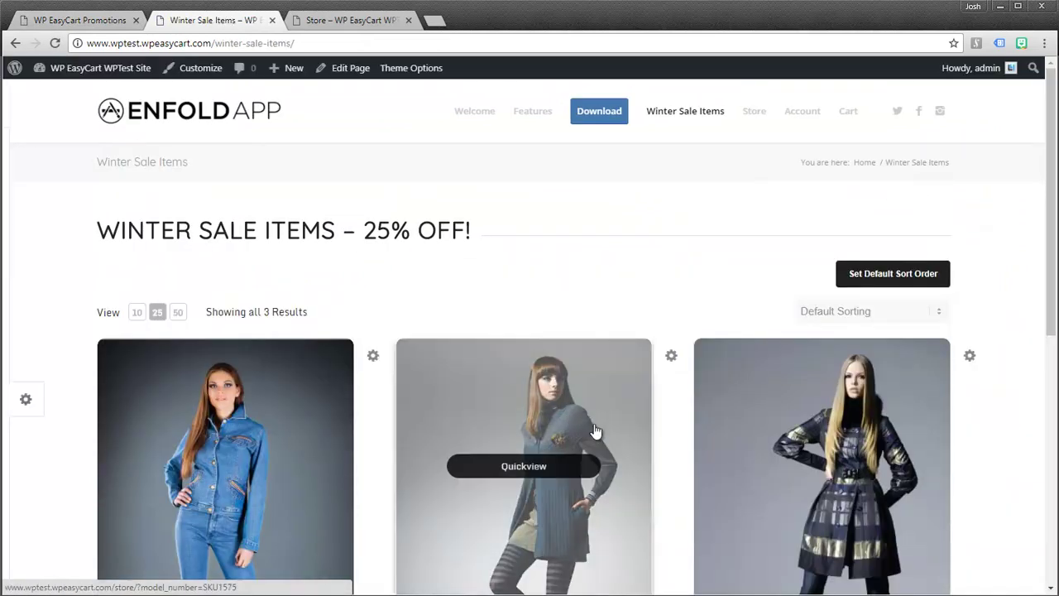
{"action": "scroll", "coordinate": [598, 418], "scroll_direction": "down", "scroll_amount": 3}
{"action": "scroll", "coordinate": [599, 416], "scroll_direction": "up", "scroll_amount": 3}
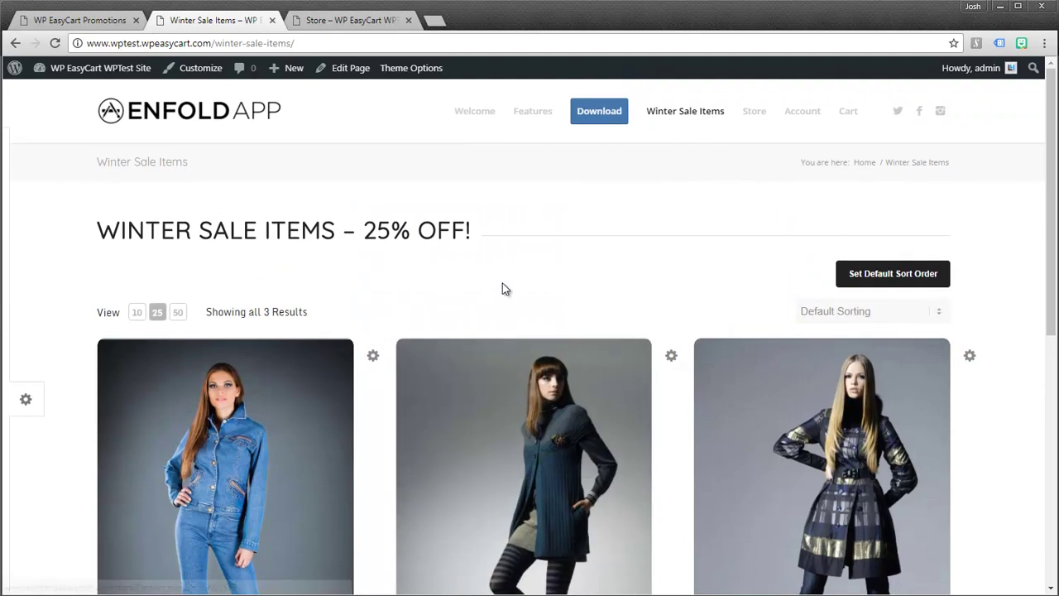
{"action": "left_click", "coordinate": [314, 43]}
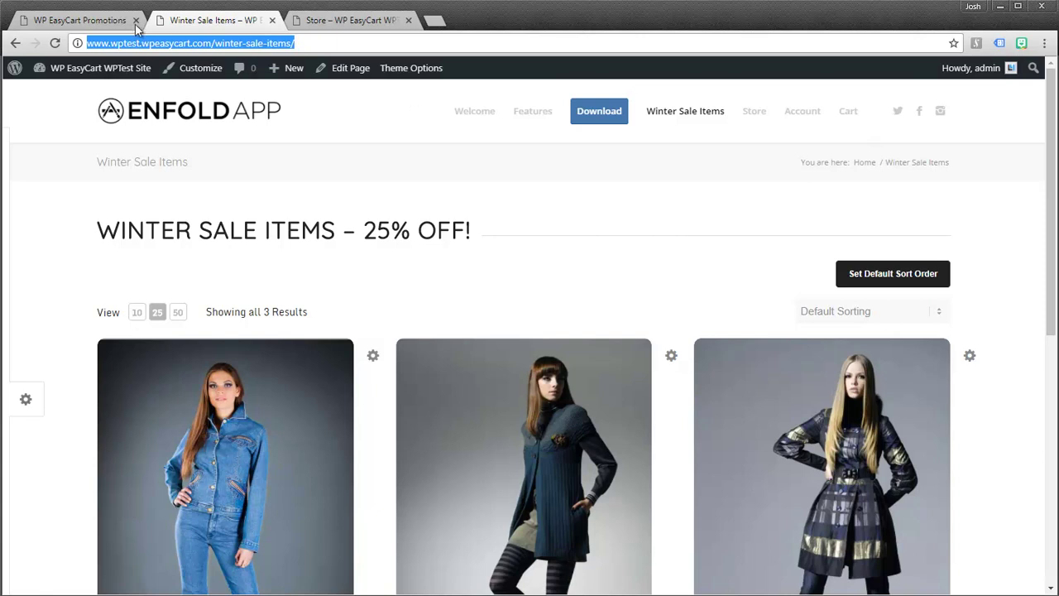
{"action": "left_click", "coordinate": [93, 28]}
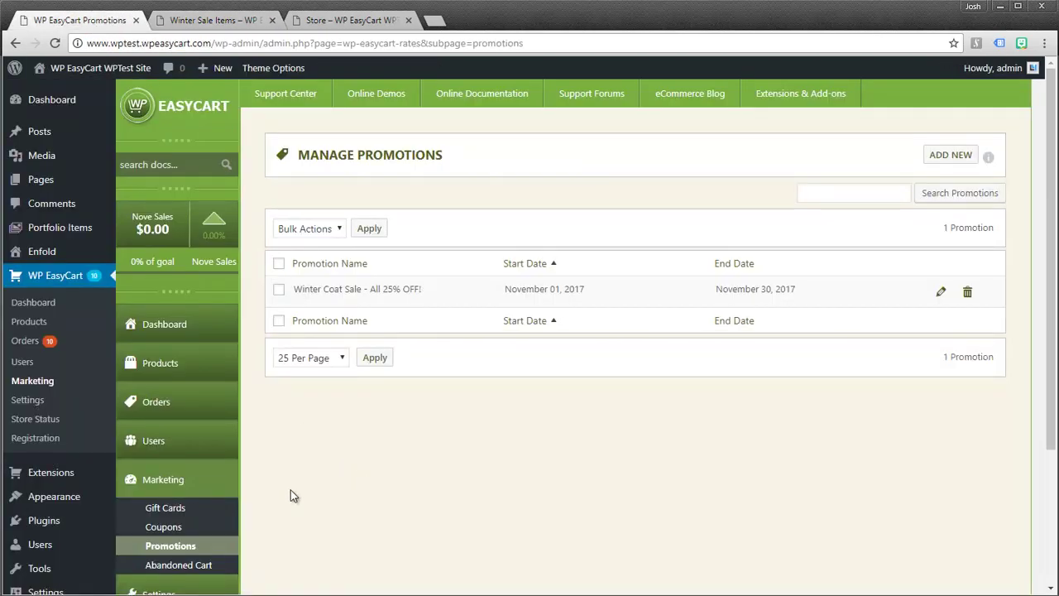
- Start a new gift card, entering a gift card ID and amount 25
{"action": "left_click", "coordinate": [170, 508]}
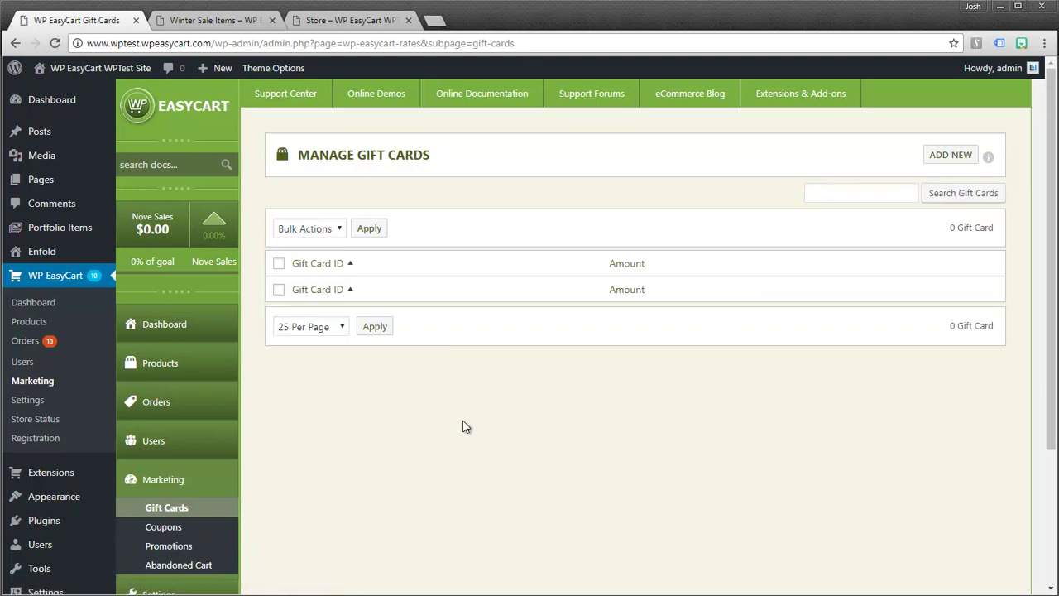
{"action": "left_click", "coordinate": [948, 158]}
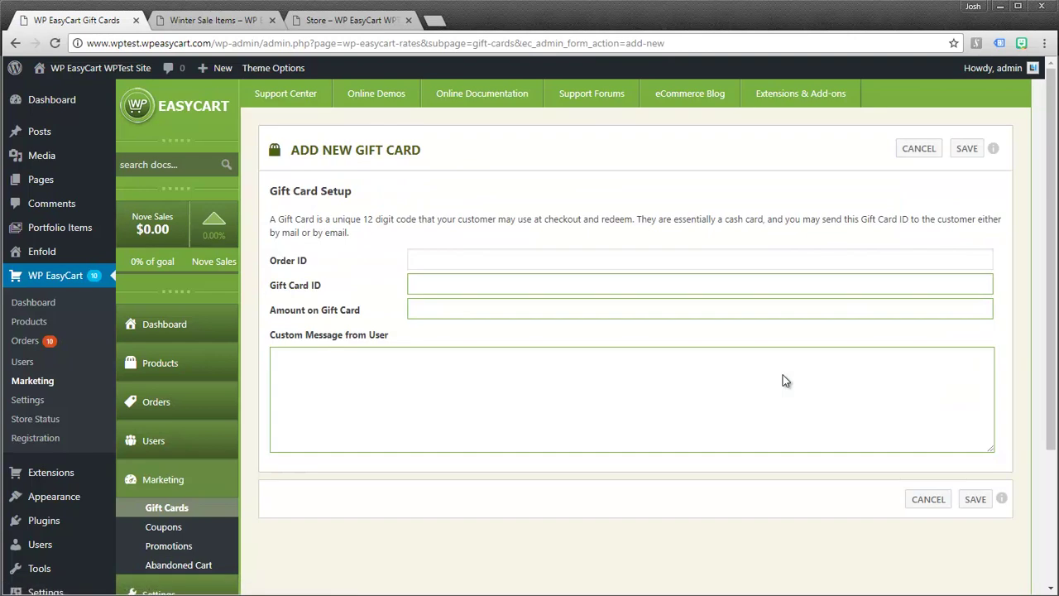
{"action": "left_click", "coordinate": [419, 285]}
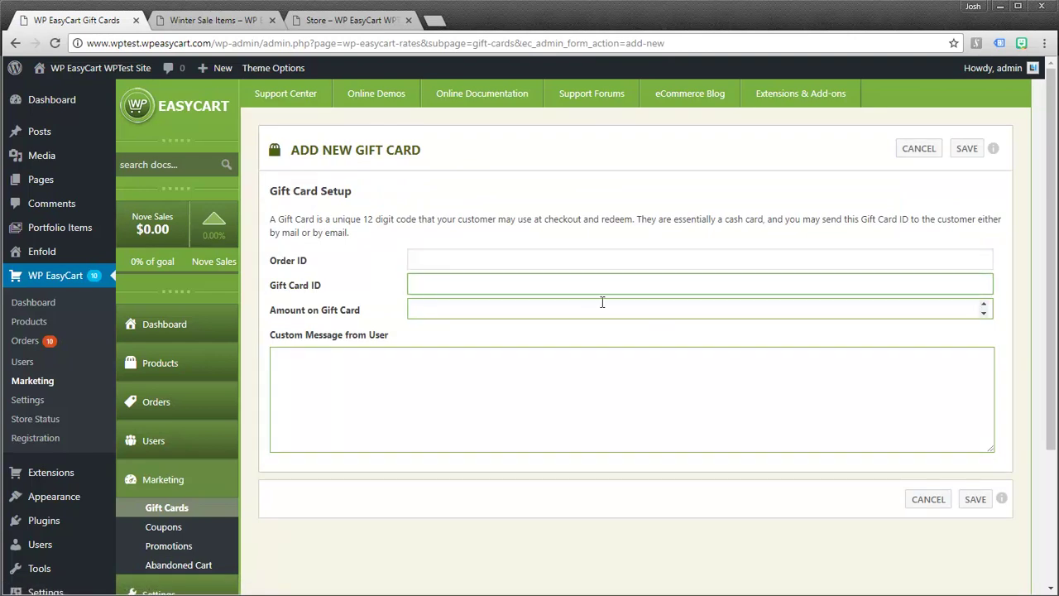
{"action": "type", "text": "ABCDEF123456"}
{"action": "left_click", "coordinate": [445, 310]}
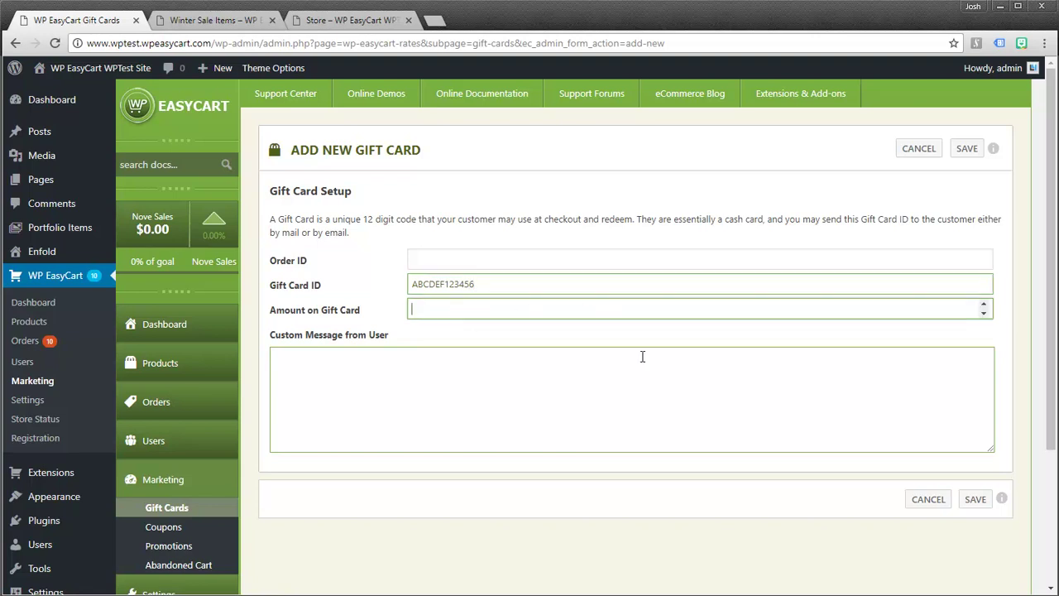
{"action": "type", "text": "25"}
- Add the message 'This is a $25 dollar gift card.', copy the ID, and save
{"action": "left_click", "coordinate": [594, 403]}
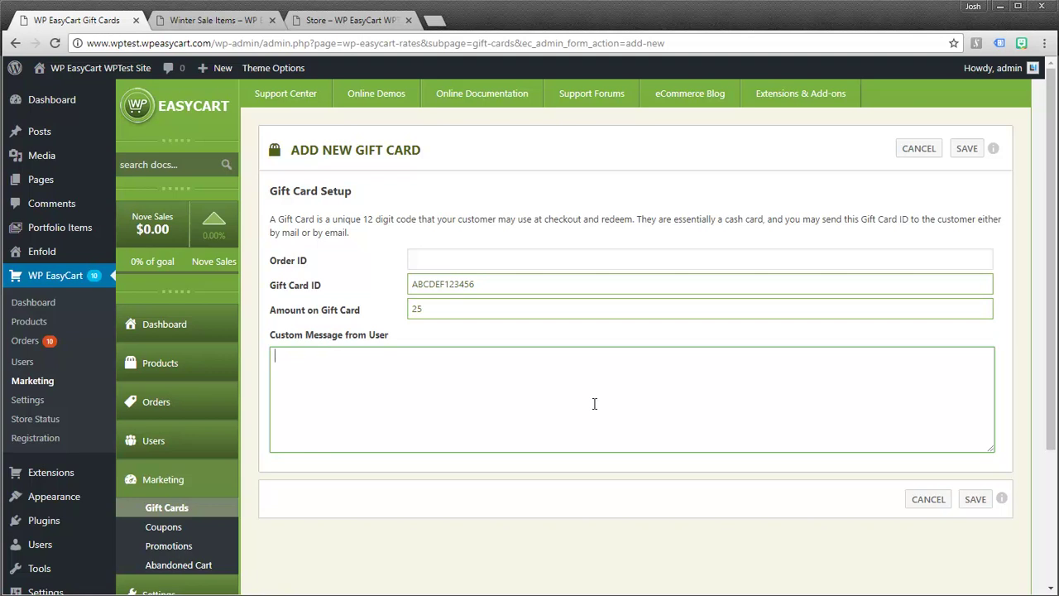
{"action": "type", "text": "This is a $25 dollar gift card"}
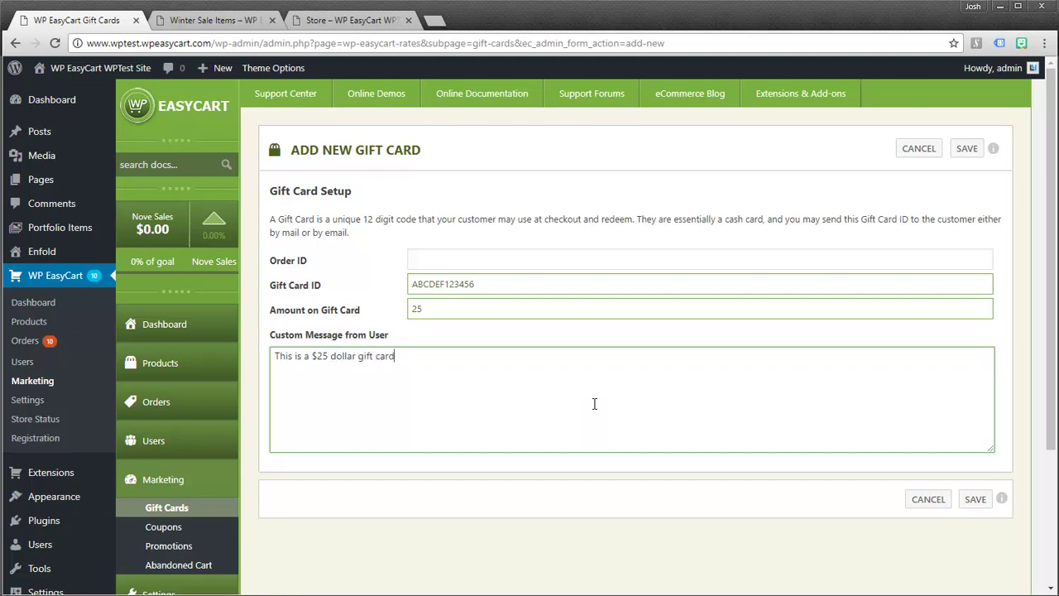
{"action": "type", "text": "."}
{"action": "left_click_drag", "start_coordinate": [485, 285], "coordinate": [400, 285]}
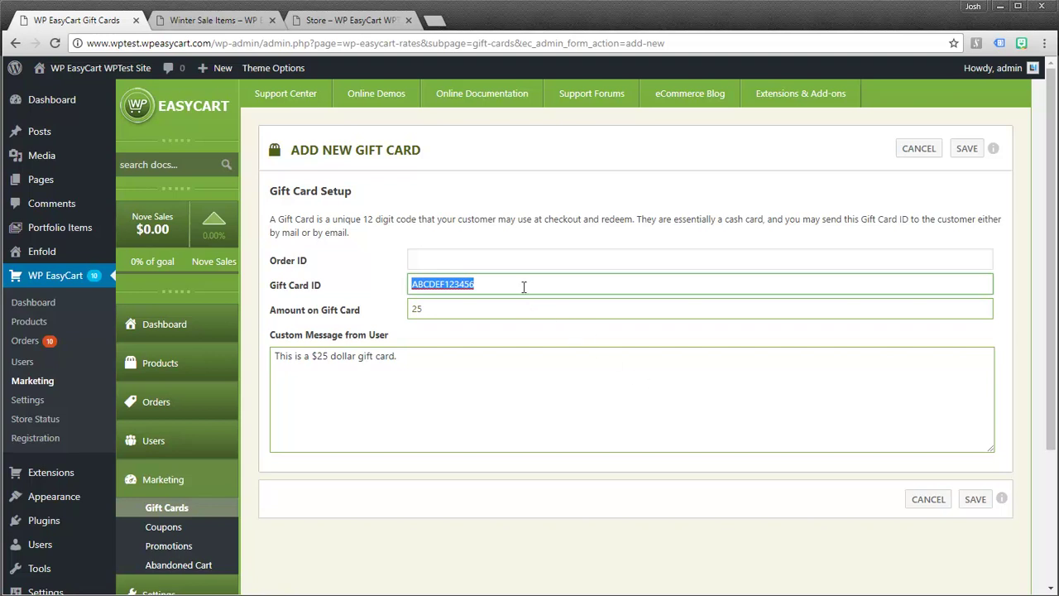
{"action": "left_click_drag", "start_coordinate": [509, 282], "coordinate": [394, 292]}
{"action": "key", "text": "ctrl+c"}
{"action": "left_click", "coordinate": [973, 499]}
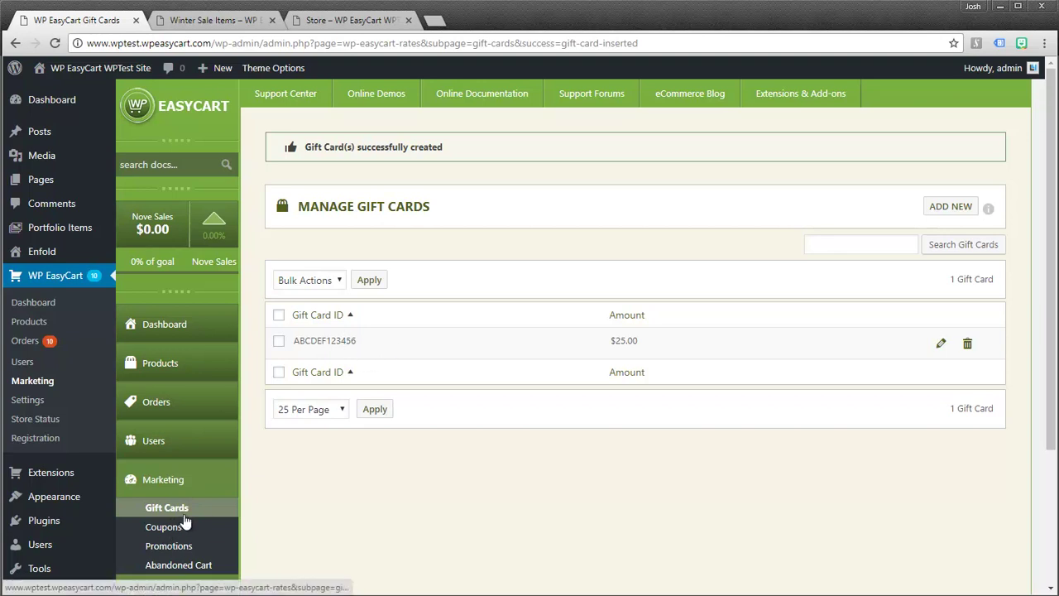
- Redeem the copied gift card ID in the storefront cart for a -$25.00 discount, totaling $57.46
{"action": "left_click", "coordinate": [214, 20]}
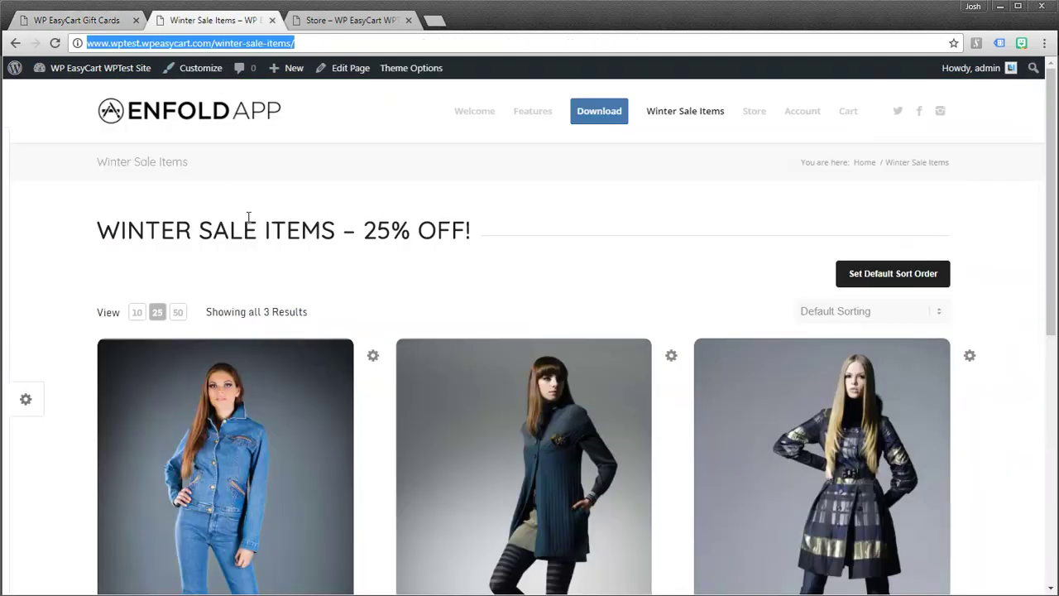
{"action": "left_click", "coordinate": [855, 116]}
{"action": "scroll", "coordinate": [832, 347], "scroll_direction": "down", "scroll_amount": 2}
{"action": "scroll", "coordinate": [834, 364], "scroll_direction": "down", "scroll_amount": 2}
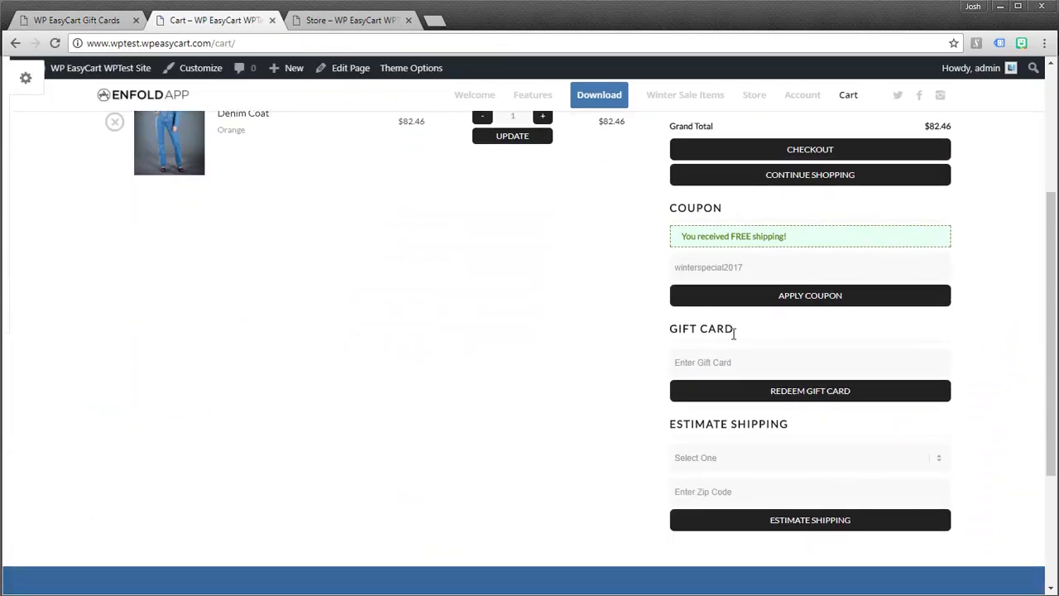
{"action": "scroll", "coordinate": [678, 377], "scroll_direction": "up", "scroll_amount": 3}
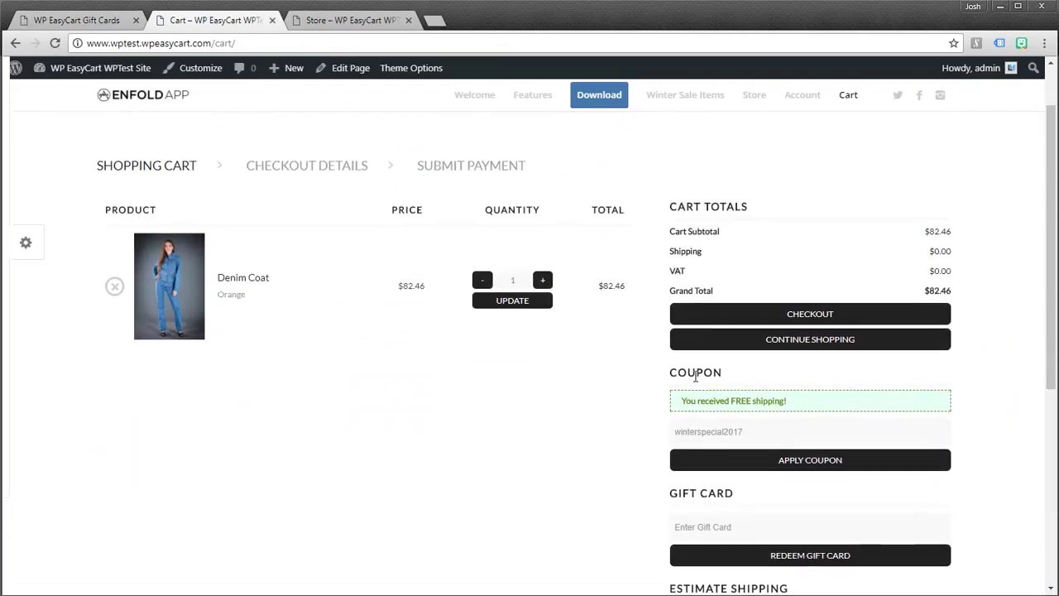
{"action": "scroll", "coordinate": [695, 405], "scroll_direction": "down", "scroll_amount": 2}
{"action": "left_click", "coordinate": [705, 436]}
{"action": "key", "text": "ctrl+v"}
{"action": "left_click", "coordinate": [808, 464]}
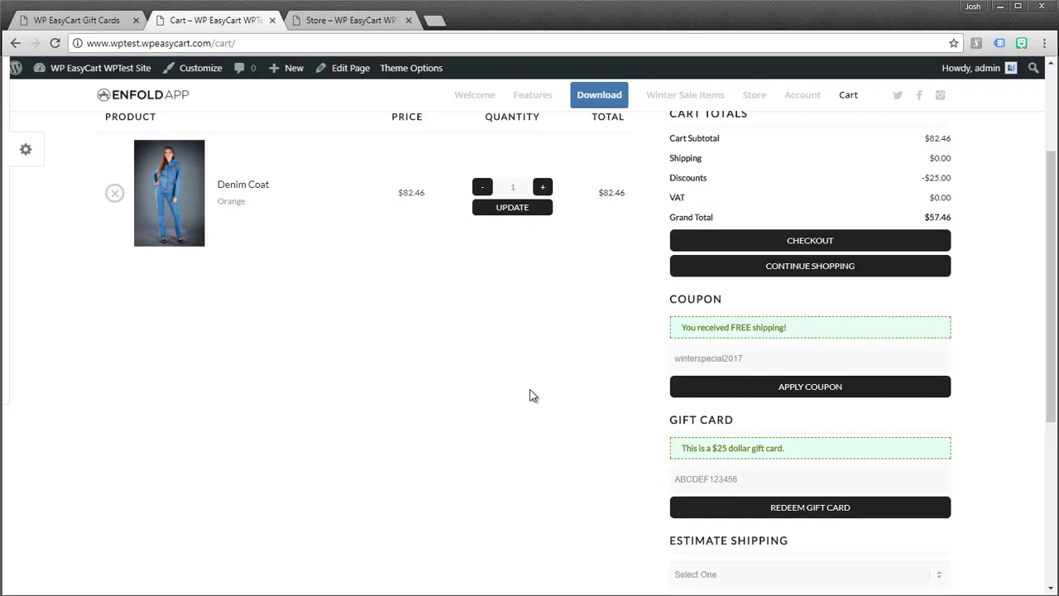
- View the gift card list, revisit the storefront Winter Sale Items page, then return to Gift Cards
{"action": "left_click", "coordinate": [94, 27]}
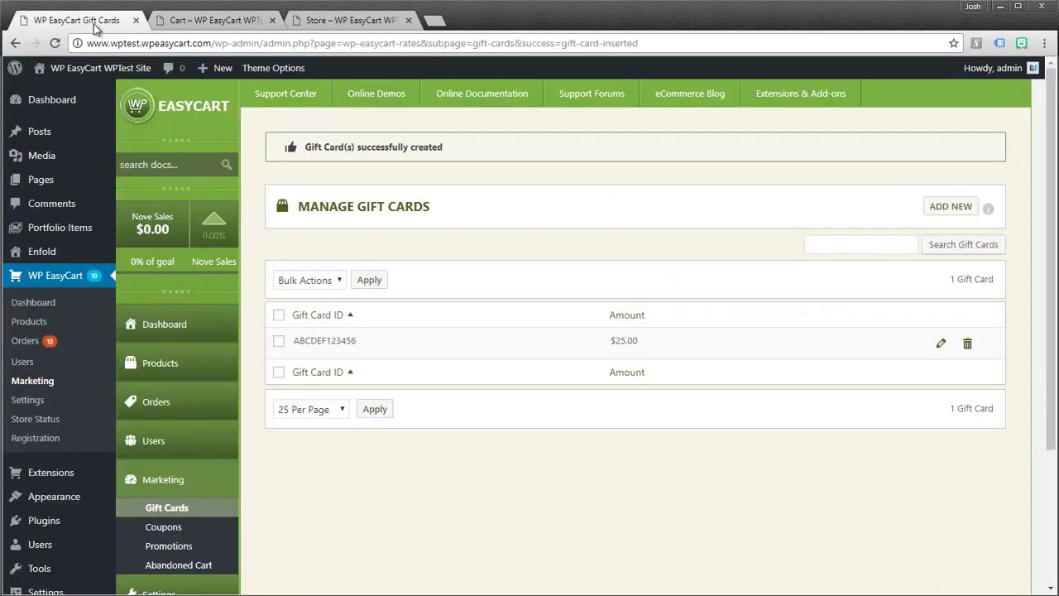
{"action": "scroll", "coordinate": [297, 485], "scroll_direction": "down", "scroll_amount": 1}
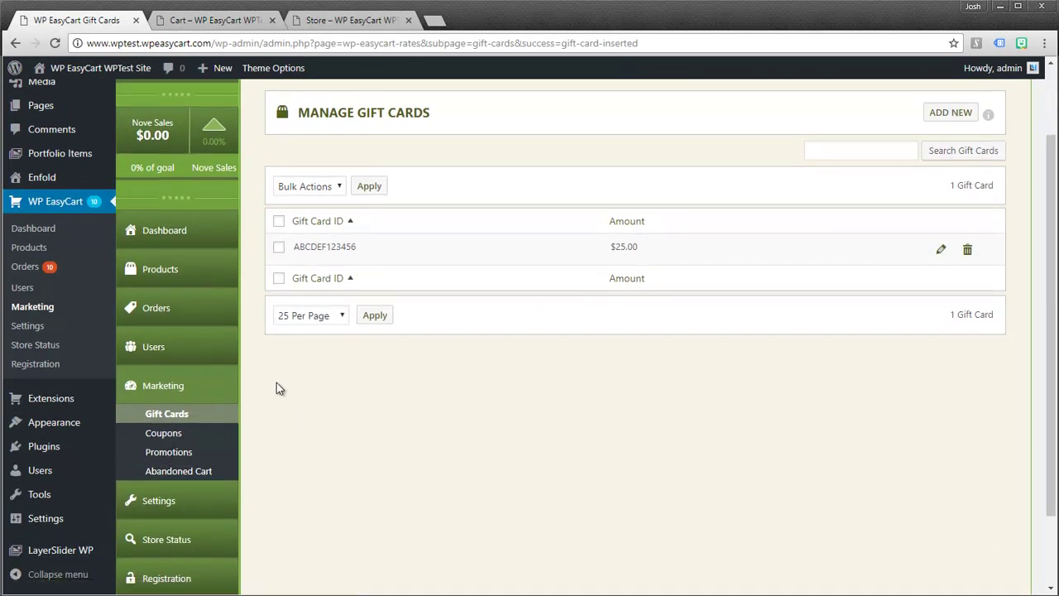
{"action": "left_click", "coordinate": [217, 21]}
{"action": "scroll", "coordinate": [402, 342], "scroll_direction": "up", "scroll_amount": 2}
{"action": "left_click", "coordinate": [675, 120]}
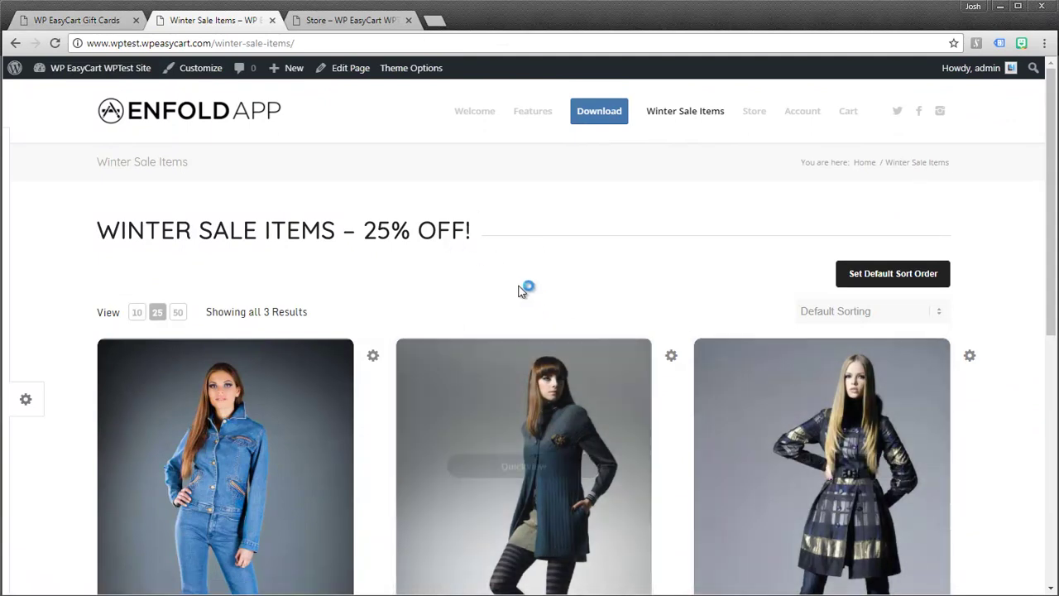
{"action": "left_click", "coordinate": [100, 20]}
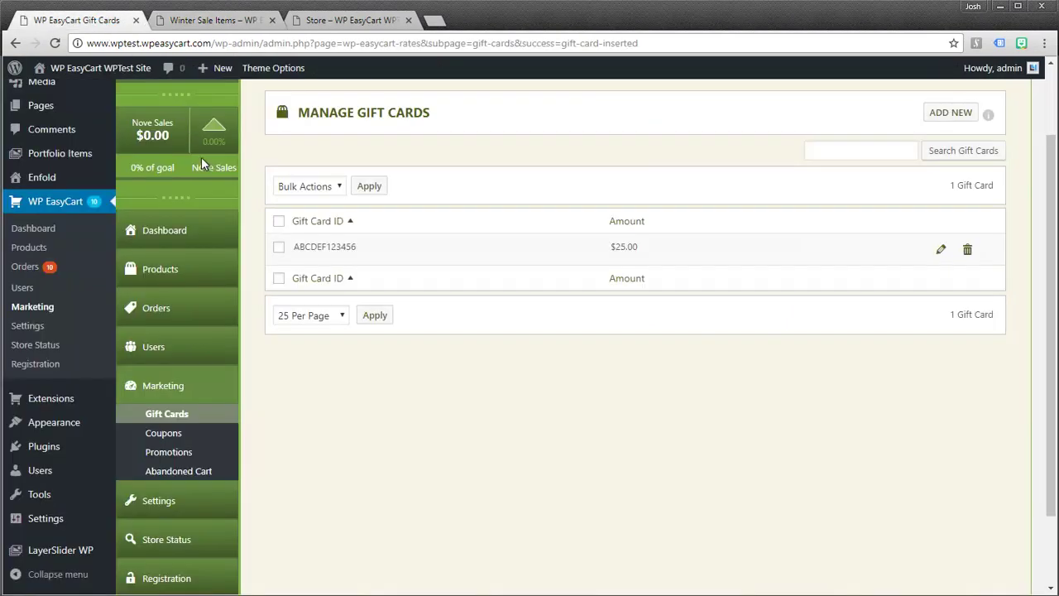